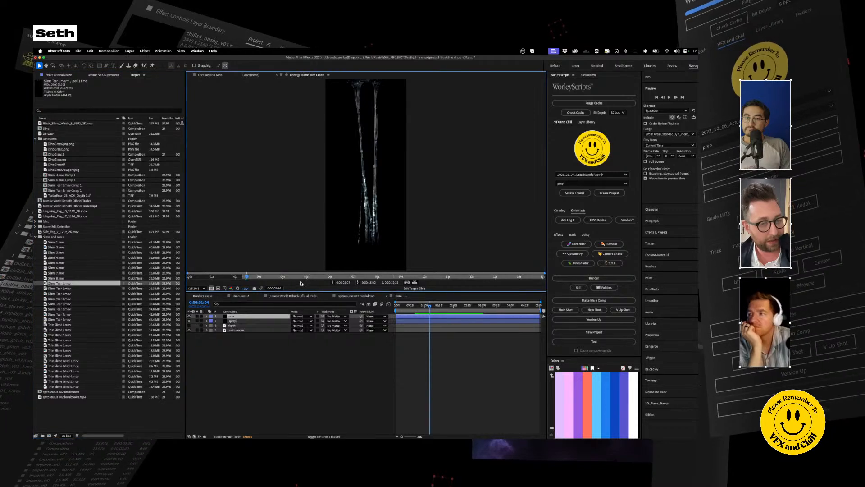
# Preview several slime tear clips from the Slime and Tears folder, scrubbing Slime Tear 5.mov and opening Slime Tear 6.mov.
pyautogui.moveTo(271, 280)
pyautogui.mouseDown()
pyautogui.moveTo(221, 279)
pyautogui.moveTo(288, 278)
pyautogui.moveTo(217, 278)
pyautogui.moveTo(279, 279)
pyautogui.moveTo(247, 286)
pyautogui.moveTo(283, 287)
pyautogui.mouseUp()
pyautogui.doubleClick(45, 294)
pyautogui.doubleClick(61, 304)
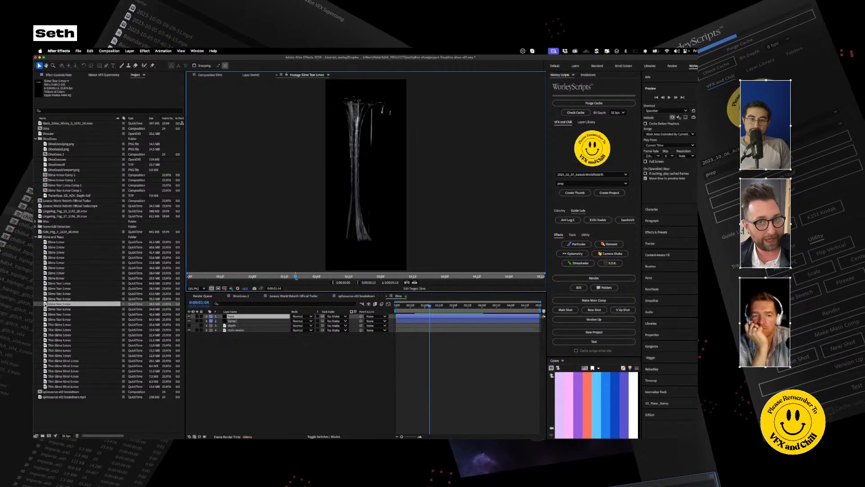
pyautogui.click(229, 278)
pyautogui.moveTo(229, 279); pyautogui.dragTo(290, 277)
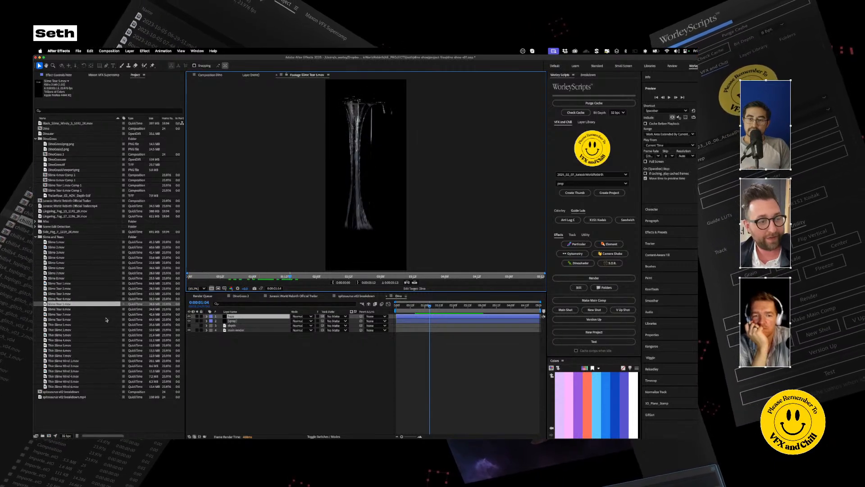
pyautogui.click(45, 309)
pyautogui.doubleClick(45, 309)
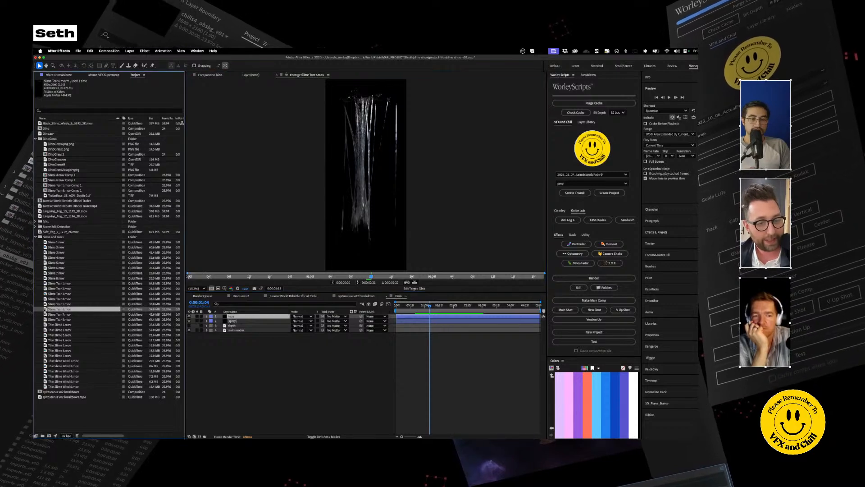
pyautogui.moveTo(211, 309); pyautogui.dragTo(52, 311)
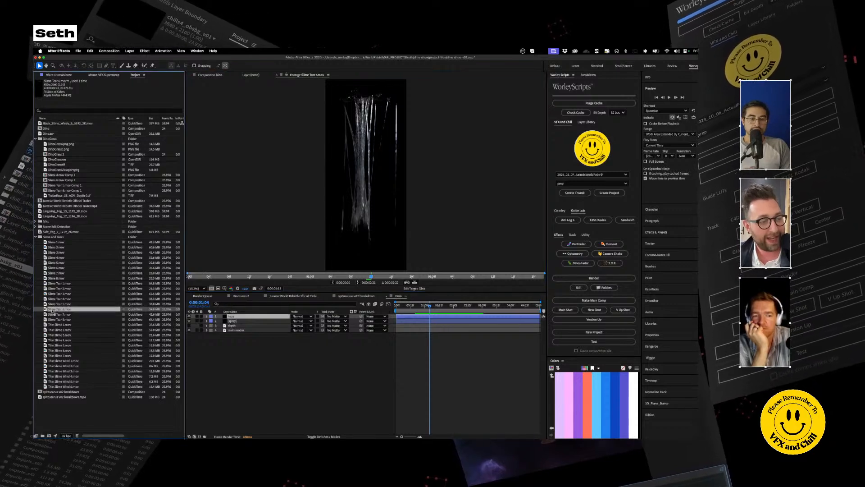
pyautogui.click(49, 237)
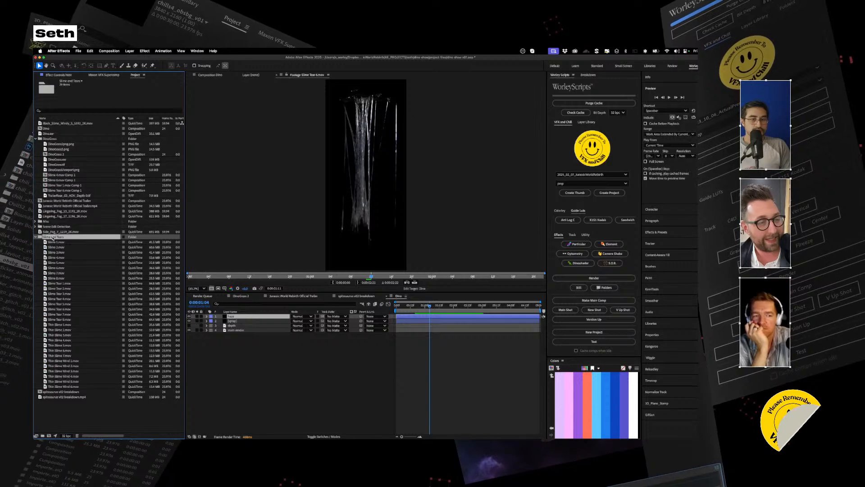
# Add Slime Tear 6.mov as the top layer of the Dino composition and reveal its Scale property.
pyautogui.click(45, 310)
pyautogui.moveTo(272, 309); pyautogui.dragTo(242, 316)
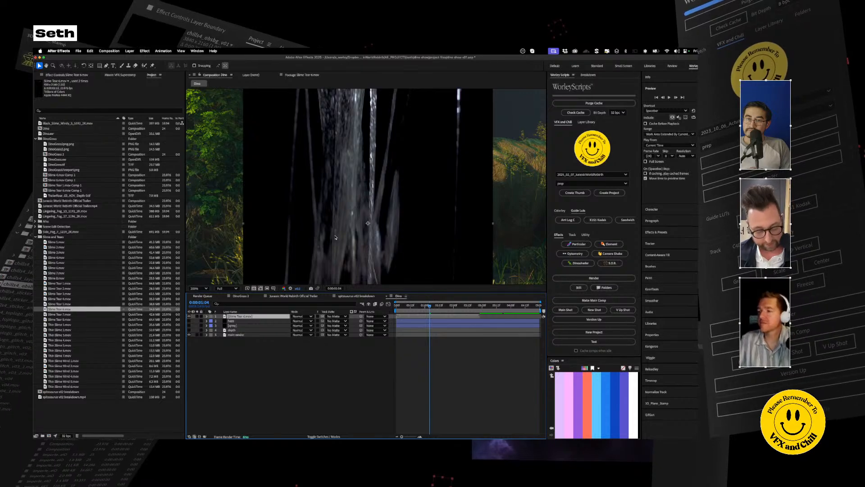
pyautogui.hotkey('shift', '/')
pyautogui.press('s')
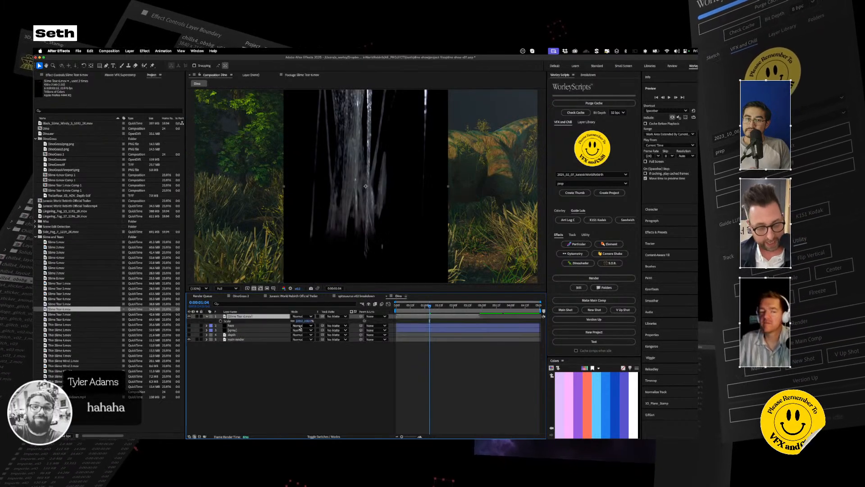
# Scale the slime layer down to a narrow strip and place it over the dinosaur's head and open mouth.
pyautogui.moveTo(299, 321); pyautogui.dragTo(275, 320)
pyautogui.moveTo(370, 159)
pyautogui.mouseDown()
pyautogui.moveTo(385, 156)
pyautogui.moveTo(377, 143)
pyautogui.mouseUp()
pyautogui.moveTo(299, 321); pyautogui.dragTo(300, 321)
pyautogui.moveTo(372, 155)
pyautogui.mouseDown()
pyautogui.moveTo(350, 163)
pyautogui.moveTo(376, 162)
pyautogui.mouseUp()
# Set the slime layer's blending mode to Screen.
pyautogui.click(258, 316)
pyautogui.click(301, 317)
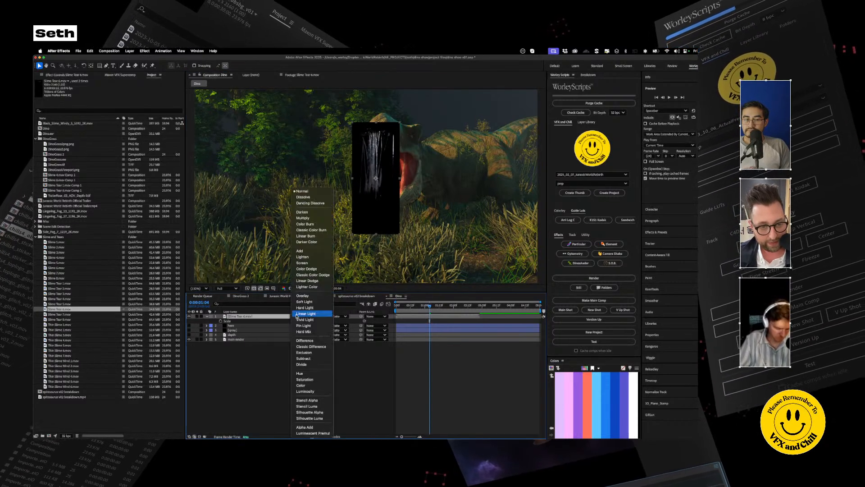
pyautogui.click(309, 266)
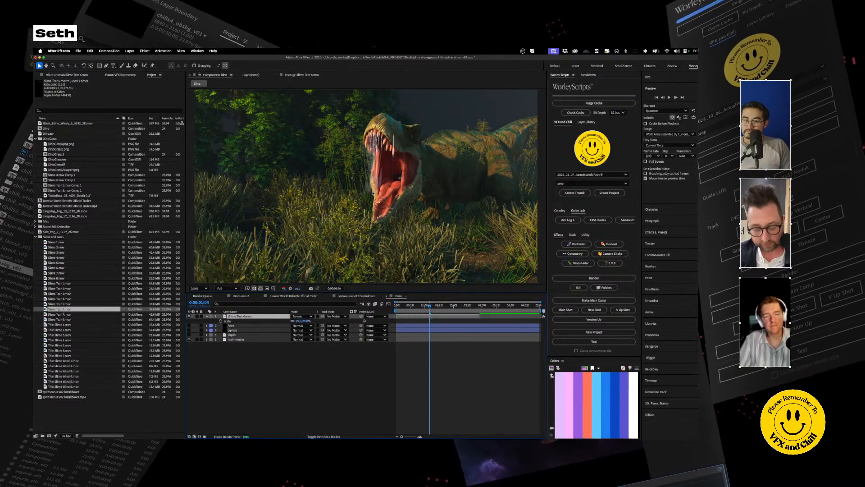
# Fine-tune the slime layer's scale and position so the strands hang from the dinosaur's upper teeth.
pyautogui.scroll(2, 373, 193)
pyautogui.moveTo(385, 141)
pyautogui.mouseDown()
pyautogui.moveTo(412, 139)
pyautogui.moveTo(390, 141)
pyautogui.mouseUp()
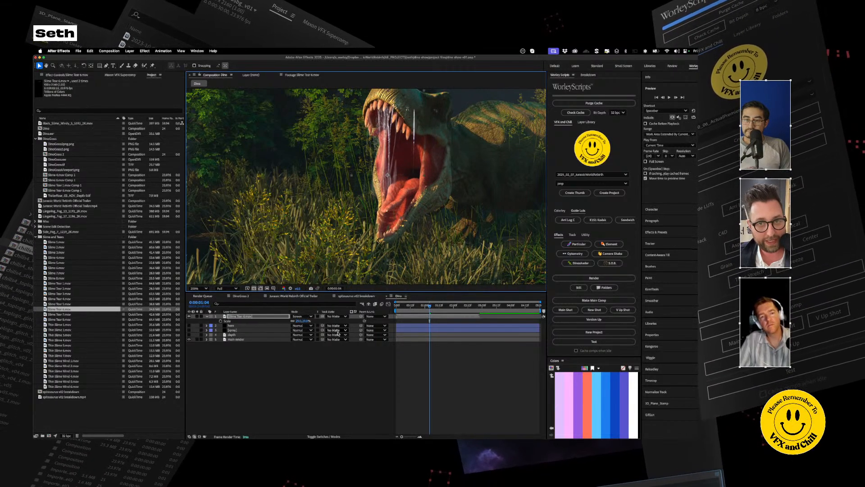
pyautogui.moveTo(298, 322); pyautogui.dragTo(303, 322)
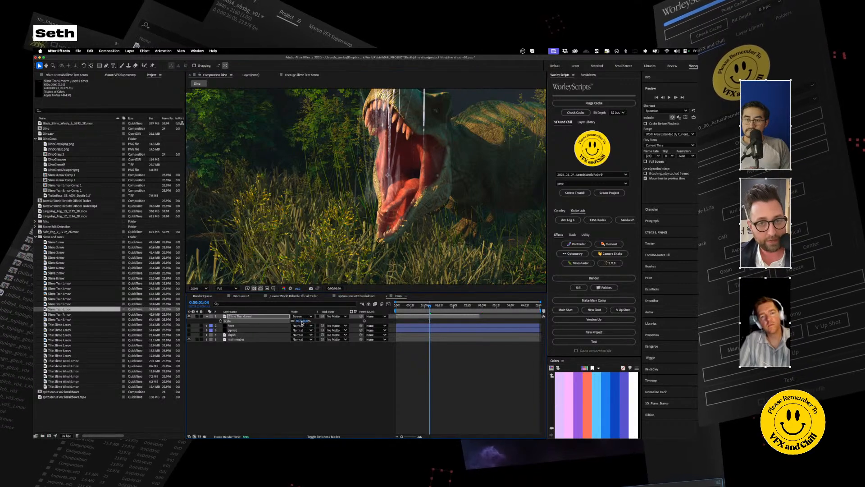
pyautogui.moveTo(384, 162); pyautogui.dragTo(397, 188)
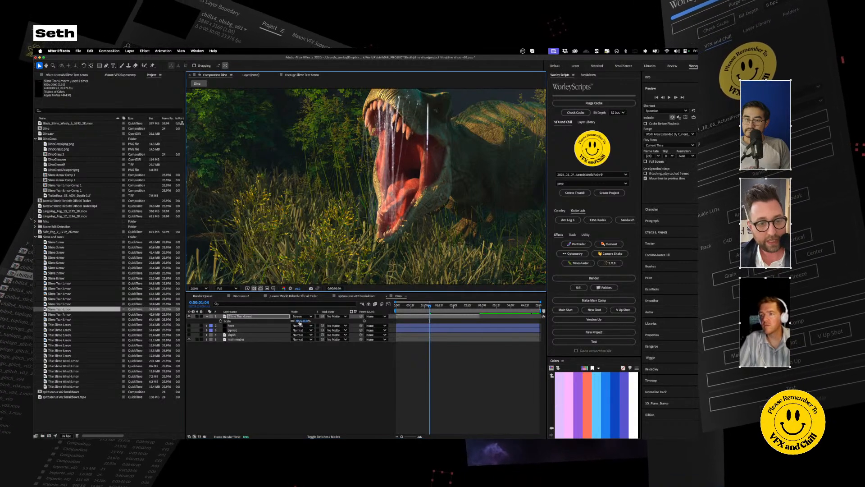
pyautogui.moveTo(299, 321)
pyautogui.mouseDown()
pyautogui.moveTo(284, 321)
pyautogui.moveTo(298, 321)
pyautogui.mouseUp()
# Shift the slime clip earlier in time, then refit its scale and position inside the open mouth at the composition's first frame.
pyautogui.moveTo(428, 317); pyautogui.dragTo(390, 318)
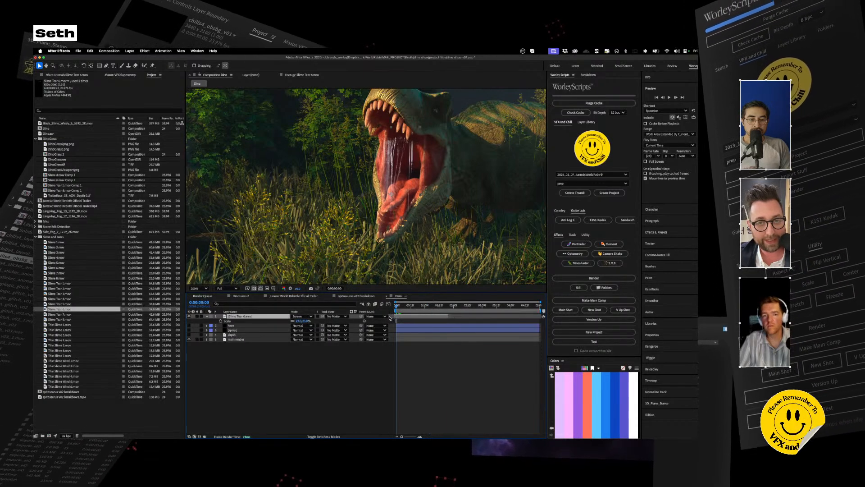
pyautogui.moveTo(299, 321); pyautogui.dragTo(303, 321)
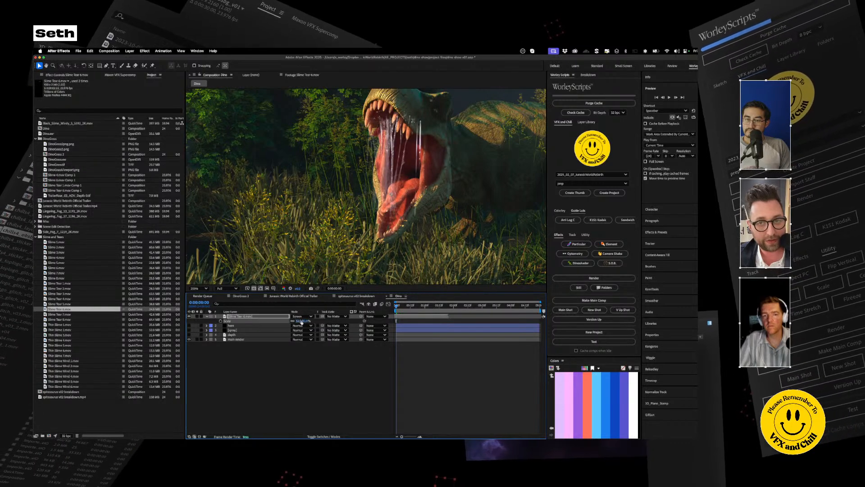
pyautogui.moveTo(398, 148); pyautogui.dragTo(404, 149)
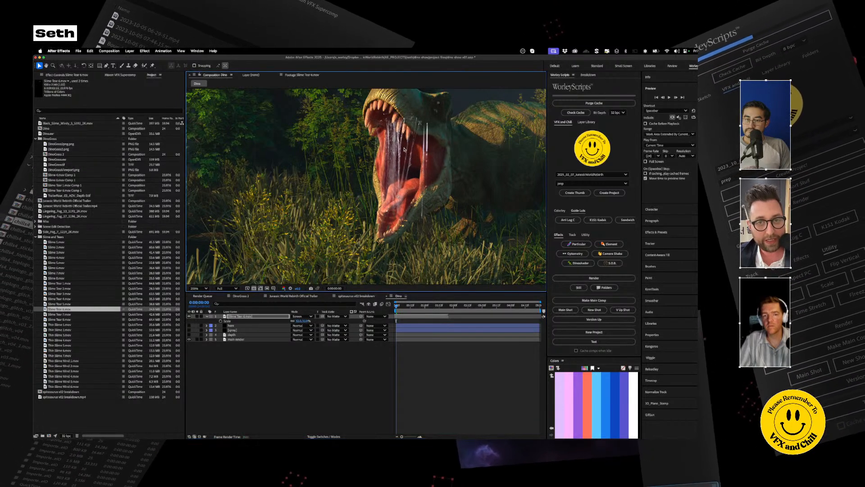
pyautogui.moveTo(298, 321); pyautogui.dragTo(295, 320)
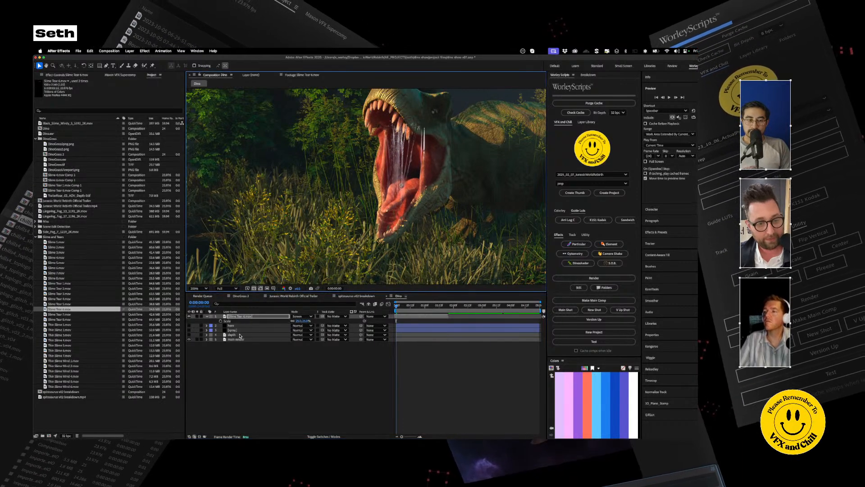
# Move the depth layer to the top of the layer stack and make it visible.
pyautogui.moveTo(234, 335); pyautogui.dragTo(239, 317)
pyautogui.click(189, 316)
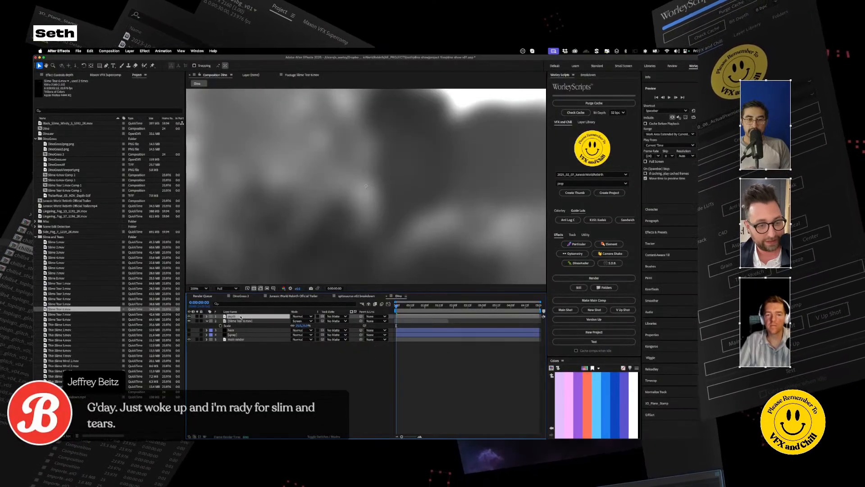
pyautogui.scroll(-1, 368, 185)
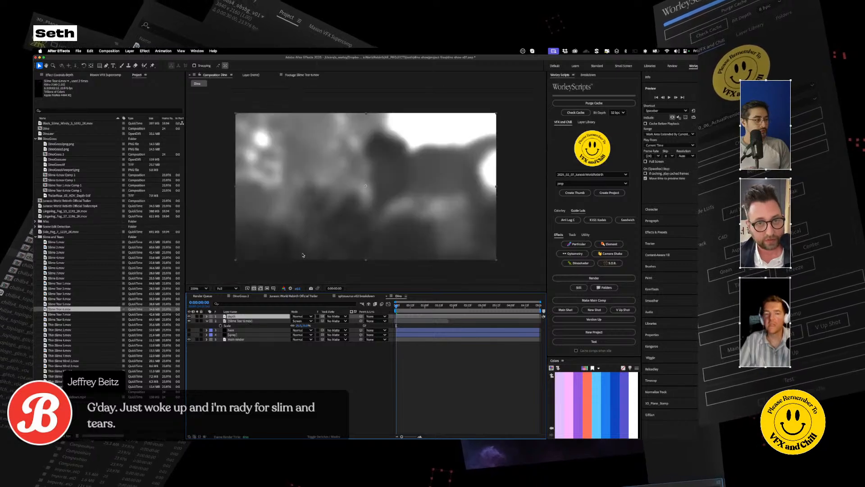
# Delete the Fast Box Blur from the depth layer and reset its Levels effect.
pyautogui.click(60, 75)
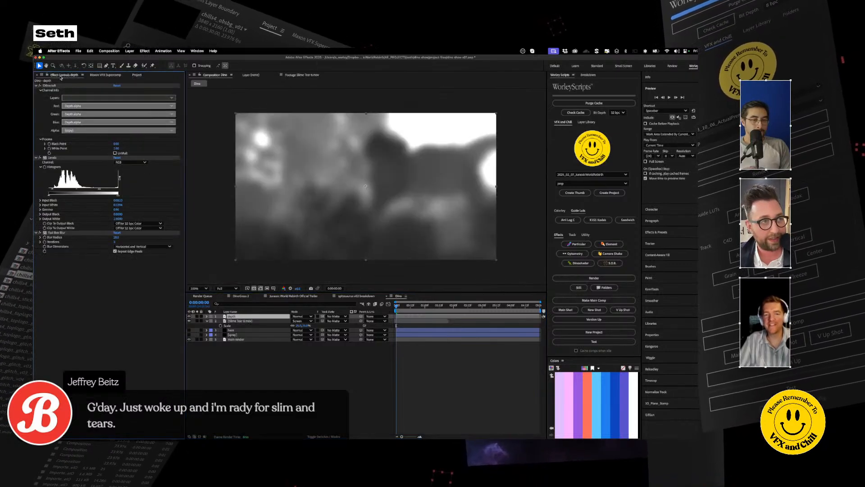
pyautogui.click(55, 233)
pyautogui.press('Delete')
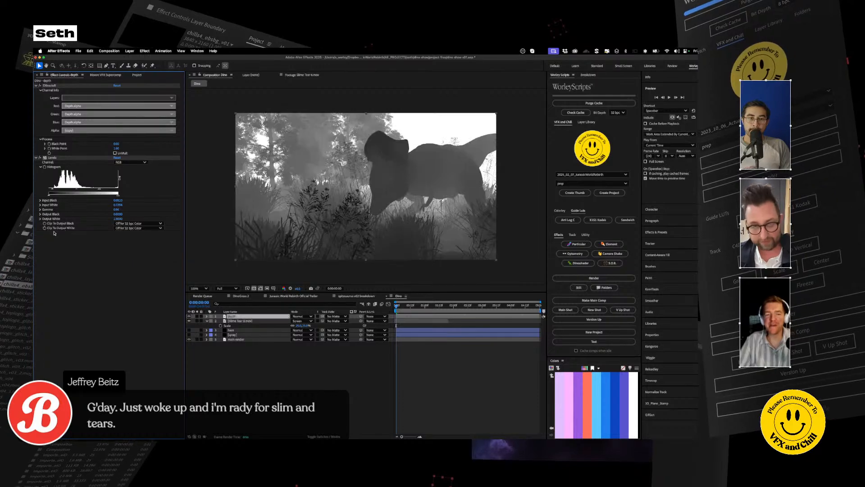
pyautogui.click(118, 158)
pyautogui.click(51, 158)
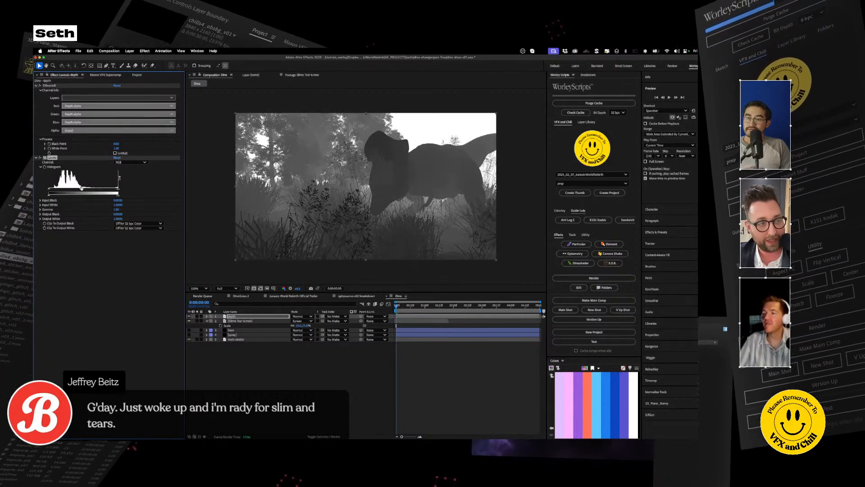
# Tighten the depth layer's Levels input range so the dinosaur's snout turns black against a light body.
pyautogui.moveTo(83, 191); pyautogui.dragTo(87, 193)
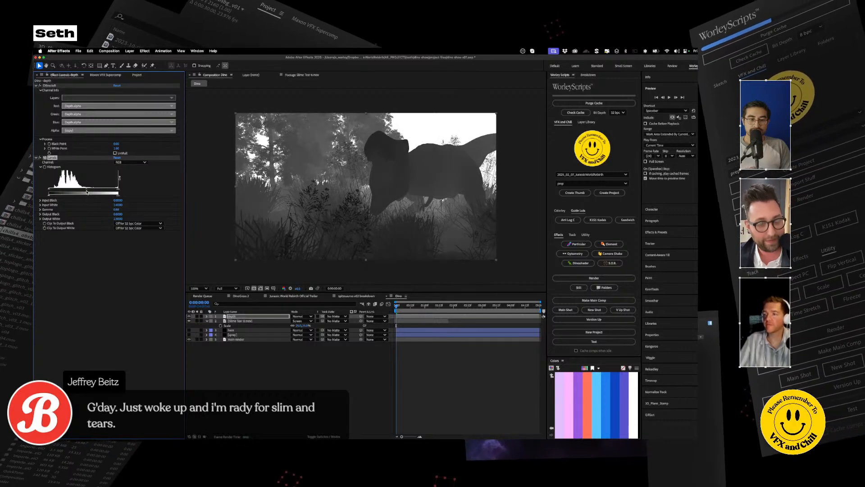
pyautogui.press('super+z')
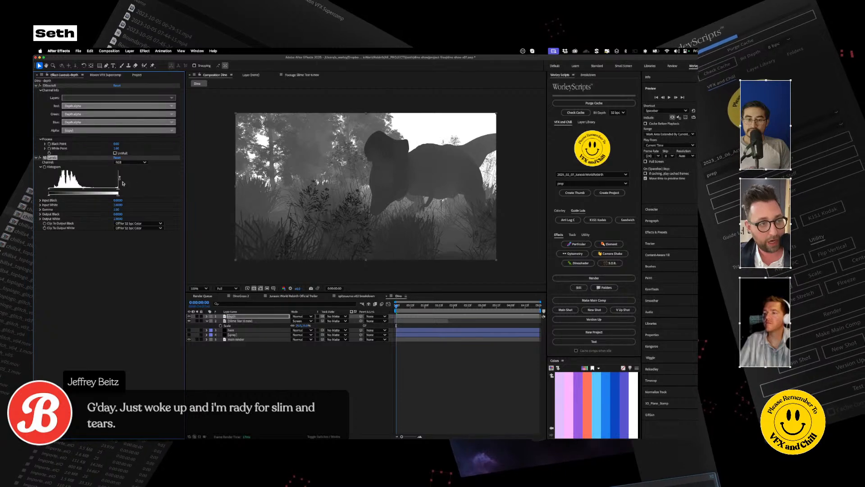
pyautogui.moveTo(111, 190); pyautogui.dragTo(69, 191)
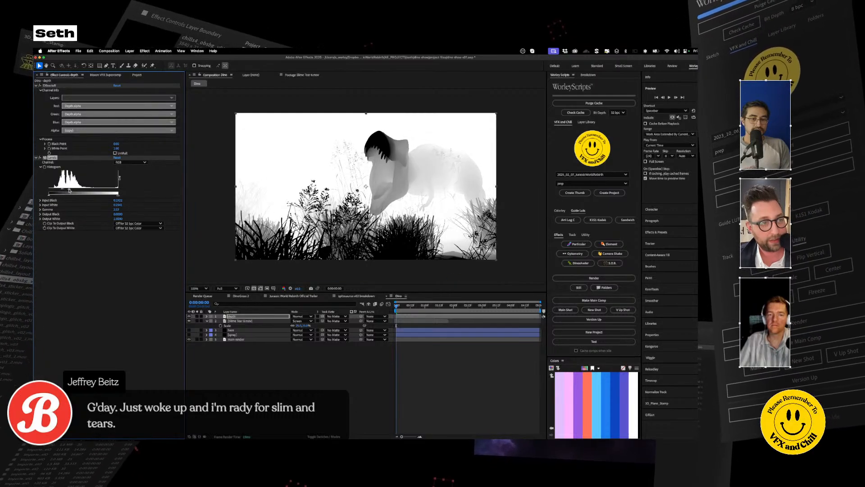
# Add a second Levels effect to the depth layer, place it above the first one and adjust its gamma.
pyautogui.hotkey('ctrl', 'space')
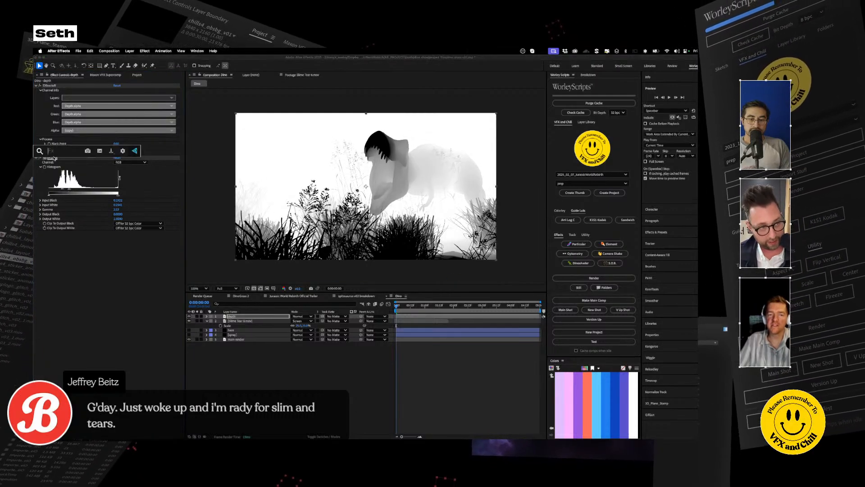
pyautogui.write('level')
pyautogui.press('Return')
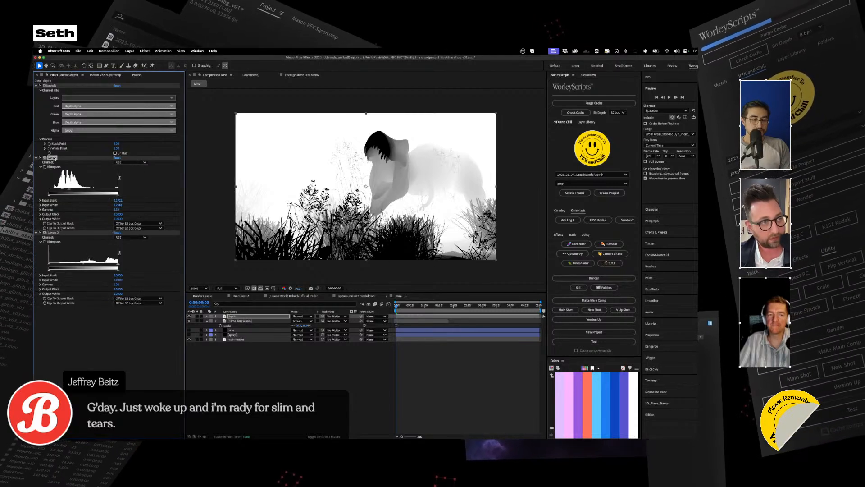
pyautogui.moveTo(54, 157); pyautogui.dragTo(55, 157)
pyautogui.moveTo(79, 190)
pyautogui.mouseDown()
pyautogui.moveTo(93, 190)
pyautogui.moveTo(84, 192)
pyautogui.mouseUp()
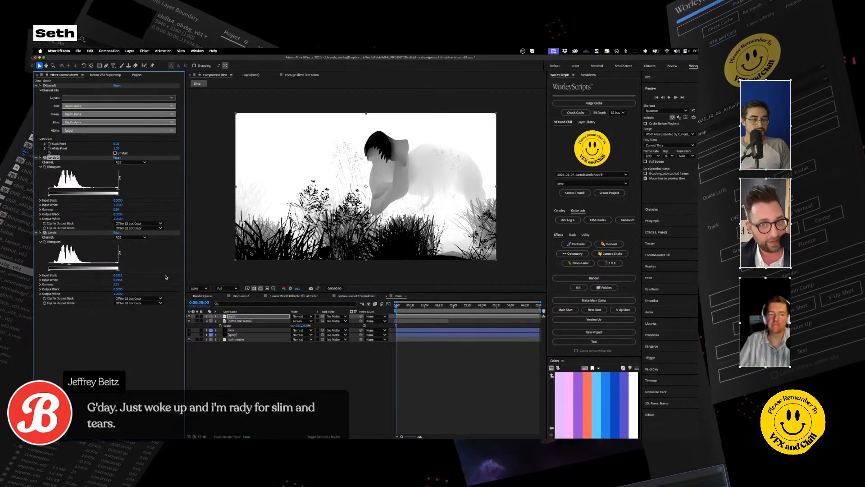
# Hide the depth layer and select the Slime Tear 6.mov layer, keeping the blending mode and track matte columns shown.
pyautogui.click(190, 316)
pyautogui.click(243, 321)
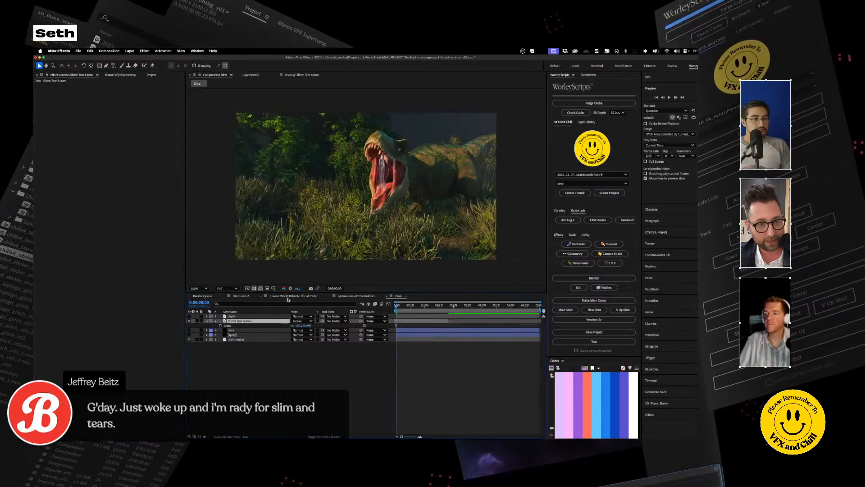
pyautogui.click(318, 435)
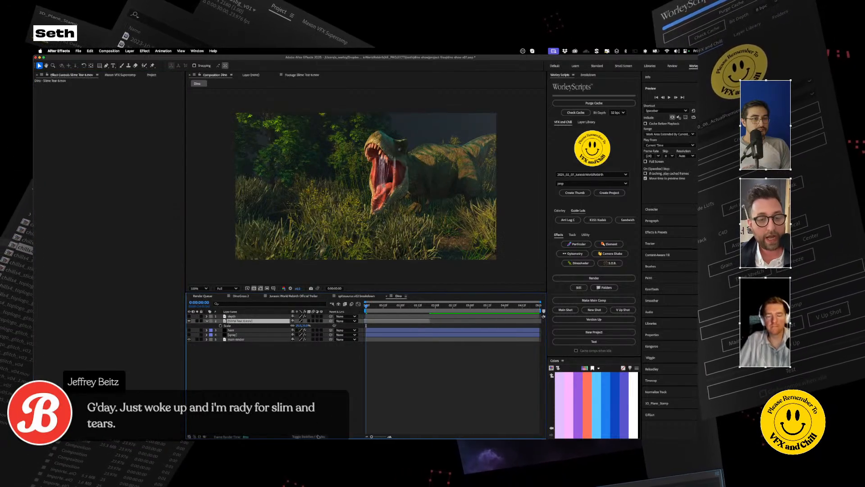
pyautogui.click(319, 436)
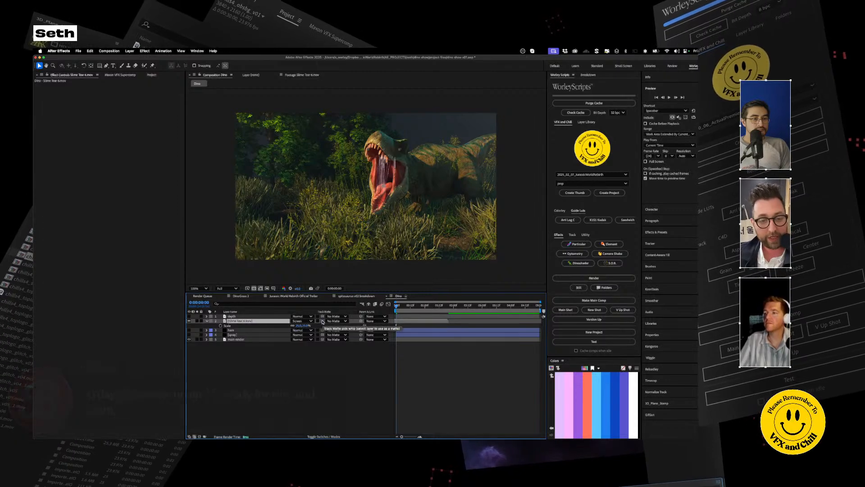
pyautogui.moveTo(247, 315); pyautogui.dragTo(236, 317)
pyautogui.click(241, 317)
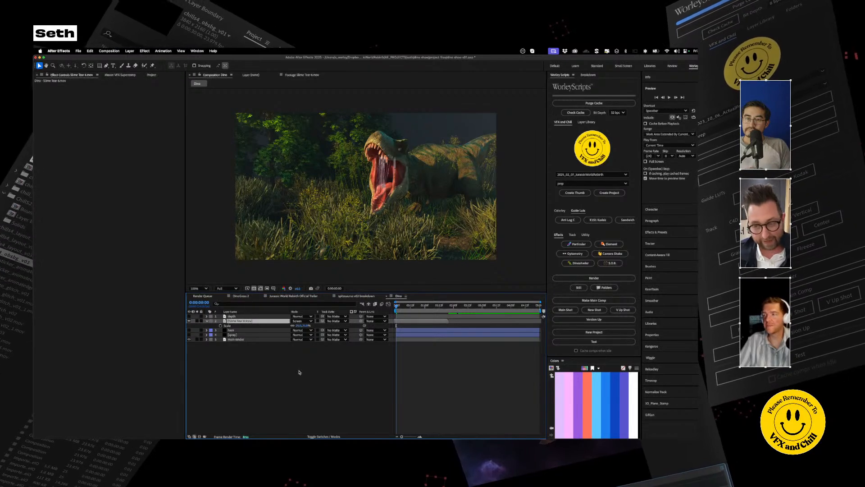
# Pre-compose the Slime Tear 6.mov layer with the default name, leaving the new precomp's blending mode at Normal.
pyautogui.press('super+shift+c')
pyautogui.press('Return')
pyautogui.press('Return')
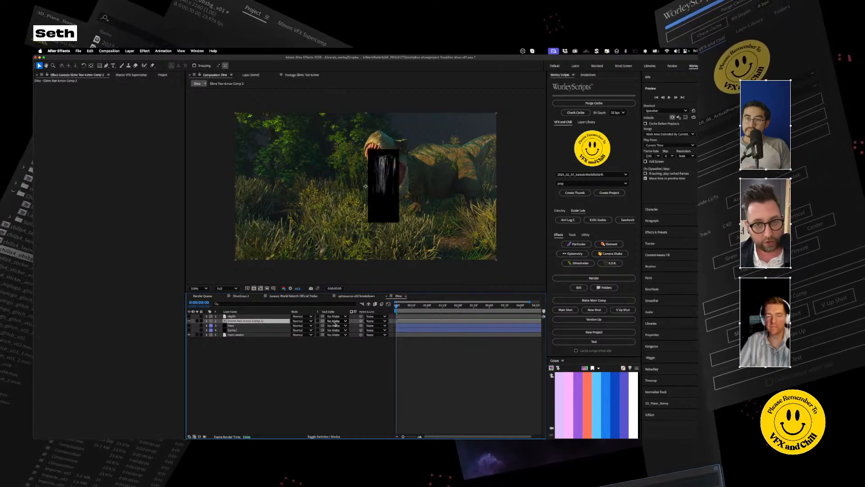
pyautogui.click(301, 321)
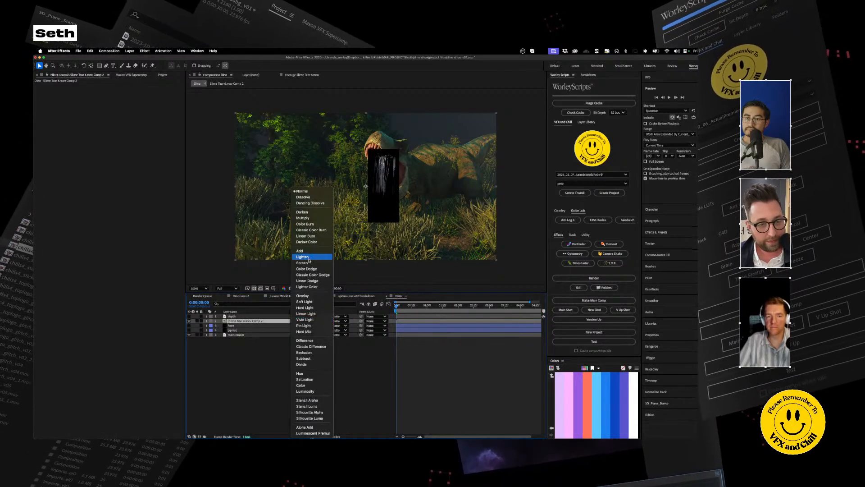
pyautogui.click(246, 357)
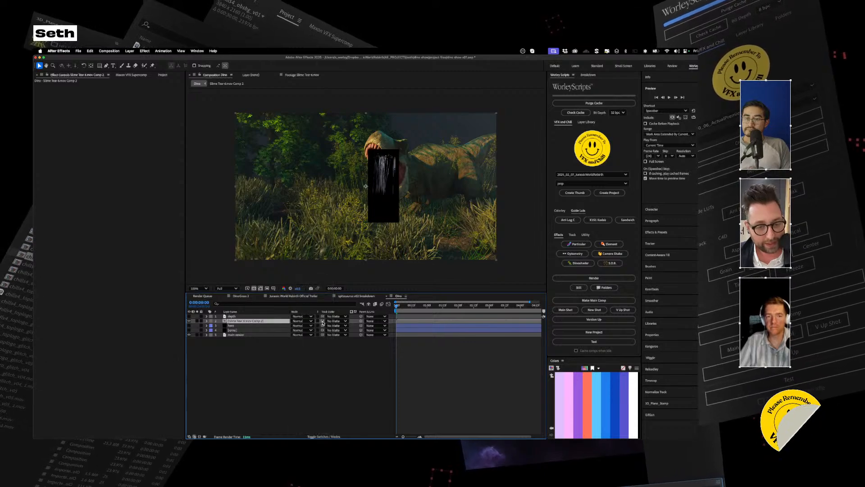
# Add a Set Matte effect to the Slime Tear 6.mov precomp.
pyautogui.hotkey('ctrl', 'space')
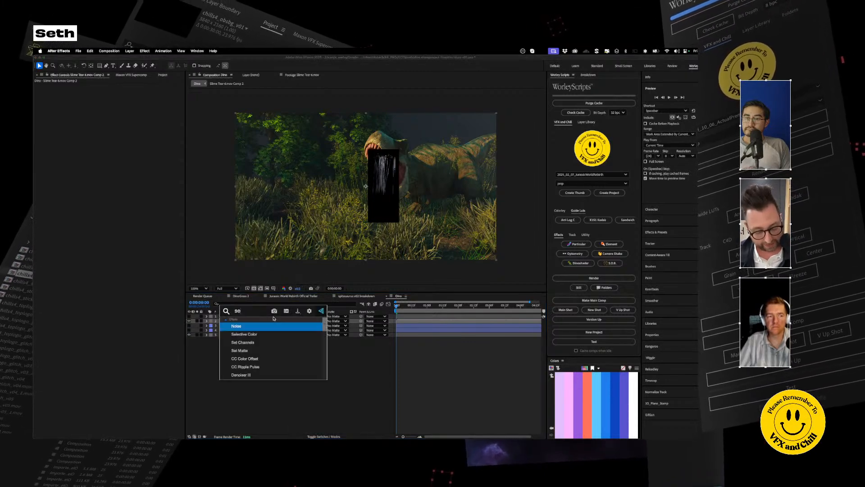
pyautogui.write('set')
pyautogui.press('Down')
pyautogui.press('Return')
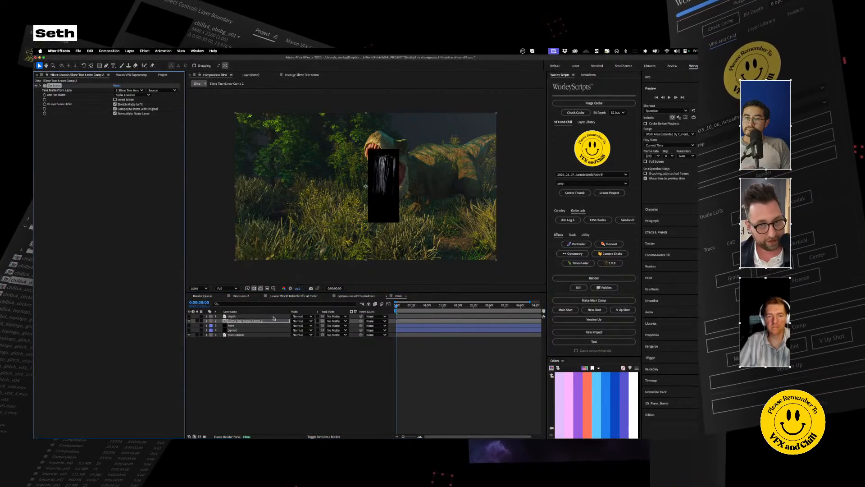
# Make the slime's Set Matte take its matte from the depth layer with Effects & Masks, using Luminance.
pyautogui.click(133, 91)
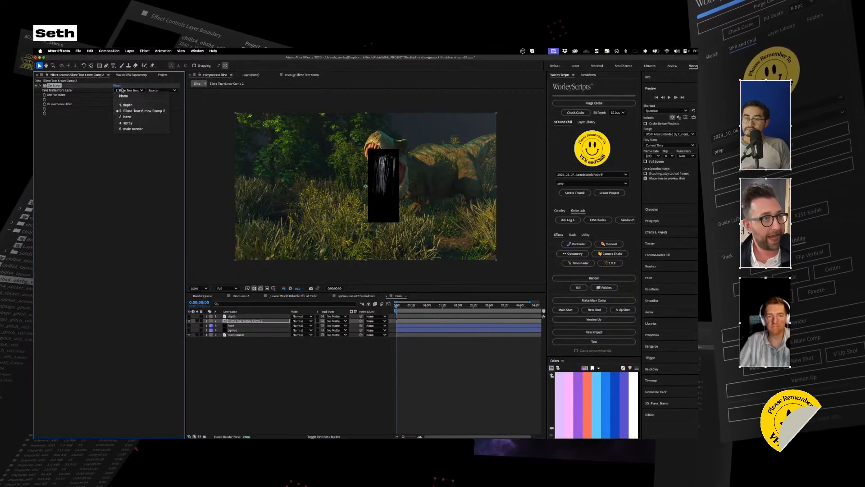
pyautogui.click(134, 105)
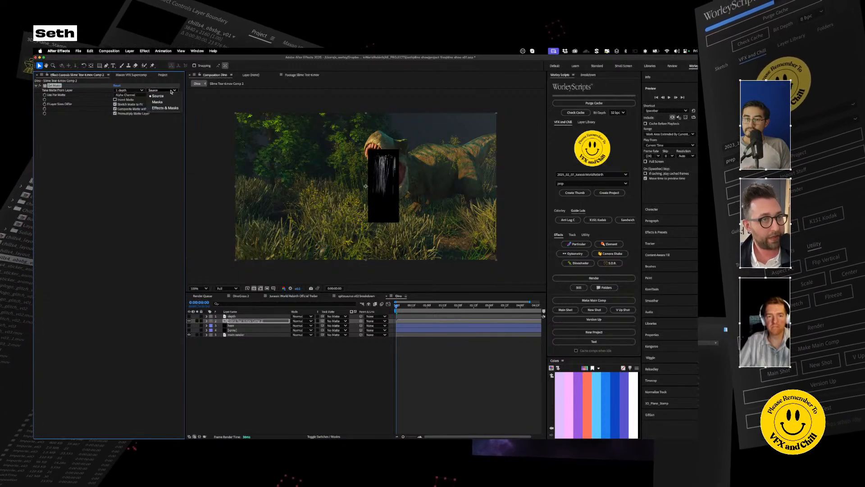
pyautogui.click(133, 95)
pyautogui.click(134, 126)
# Check the matted slime in the dinosaur's mouth and set the slime precomp's blending mode to Screen.
pyautogui.scroll(4, 374, 182)
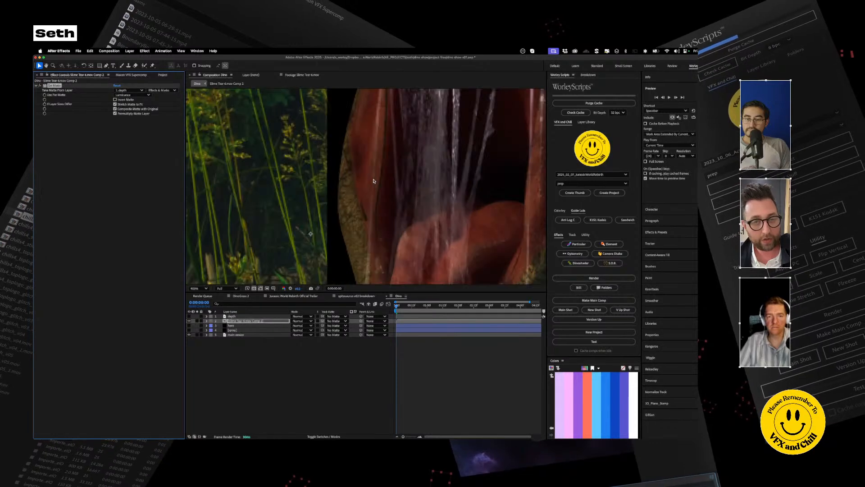
pyautogui.scroll(-2, 374, 183)
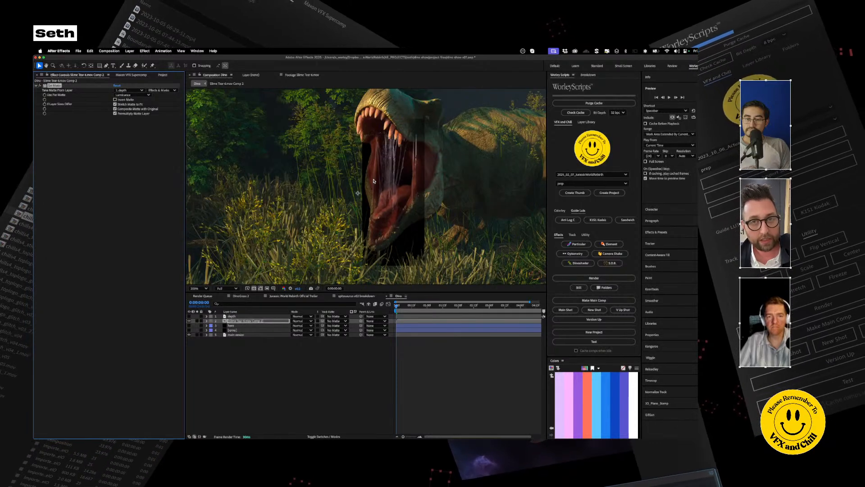
pyautogui.click(307, 331)
pyautogui.click(314, 263)
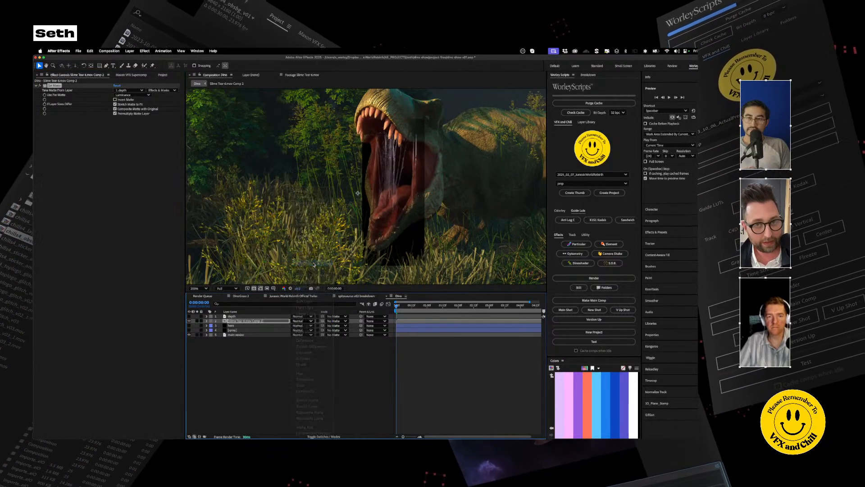
# Fine-tune the depth layer's upper Levels gamma and lower Levels input range to refine the slime matte.
pyautogui.click(235, 316)
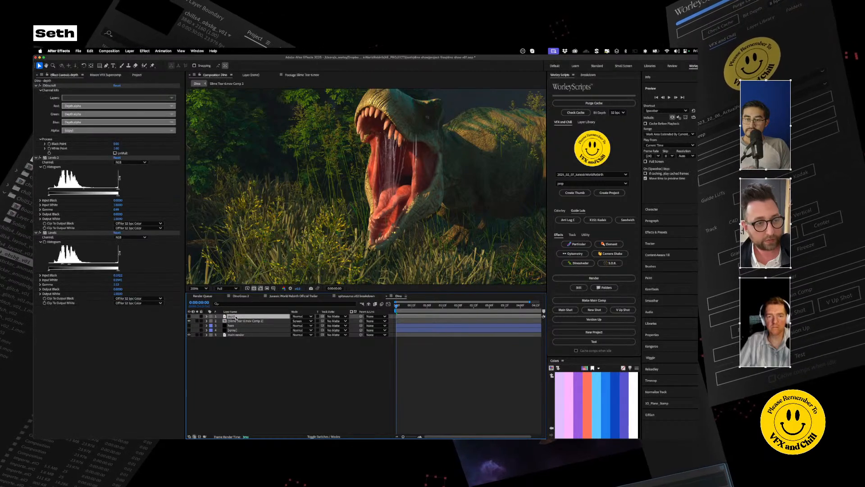
pyautogui.click(84, 189)
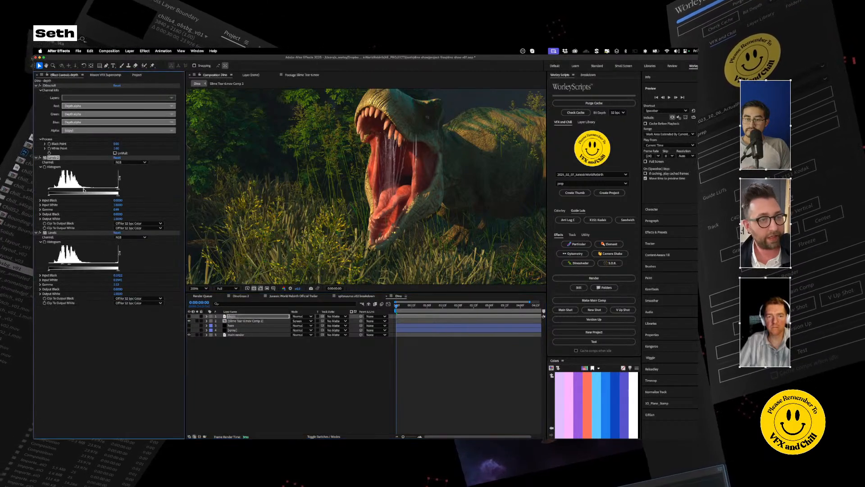
pyautogui.moveTo(81, 191); pyautogui.dragTo(85, 190)
pyautogui.moveTo(95, 190); pyautogui.dragTo(86, 193)
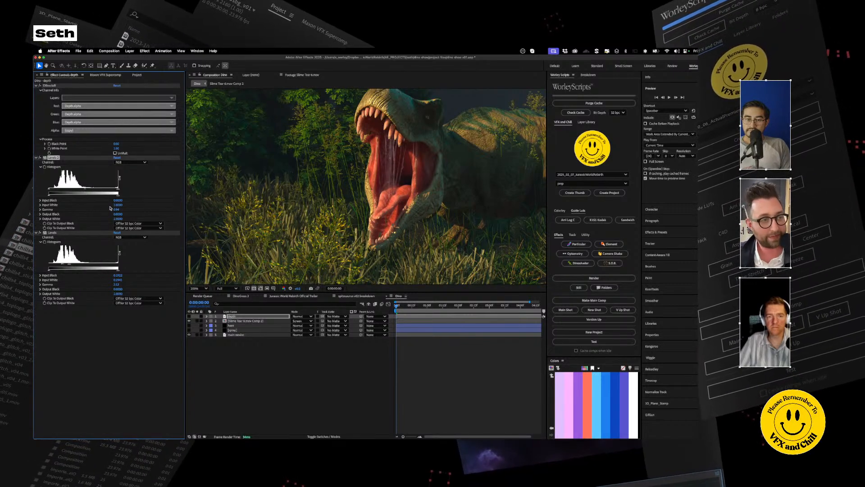
pyautogui.moveTo(71, 266); pyautogui.dragTo(63, 266)
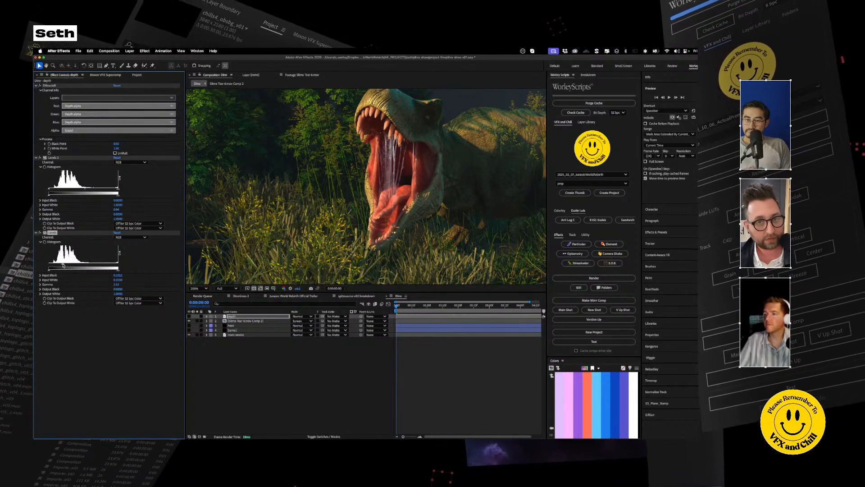
pyautogui.press(',')
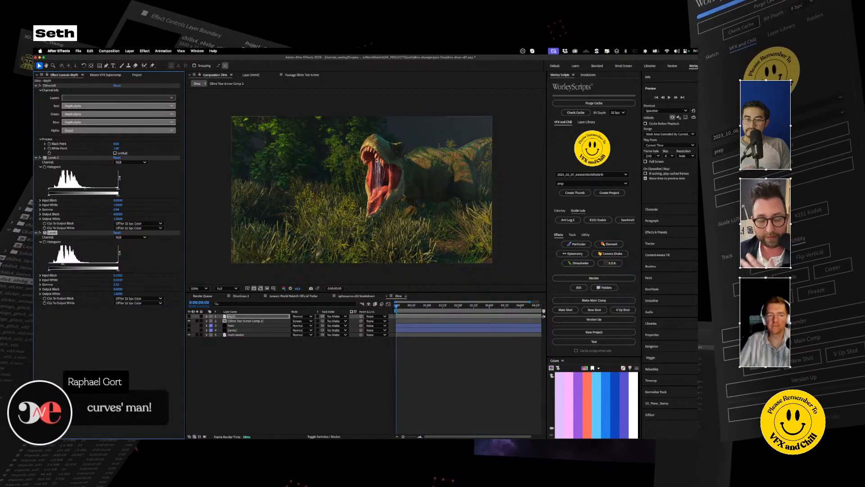
pyautogui.moveTo(88, 191); pyautogui.dragTo(85, 190)
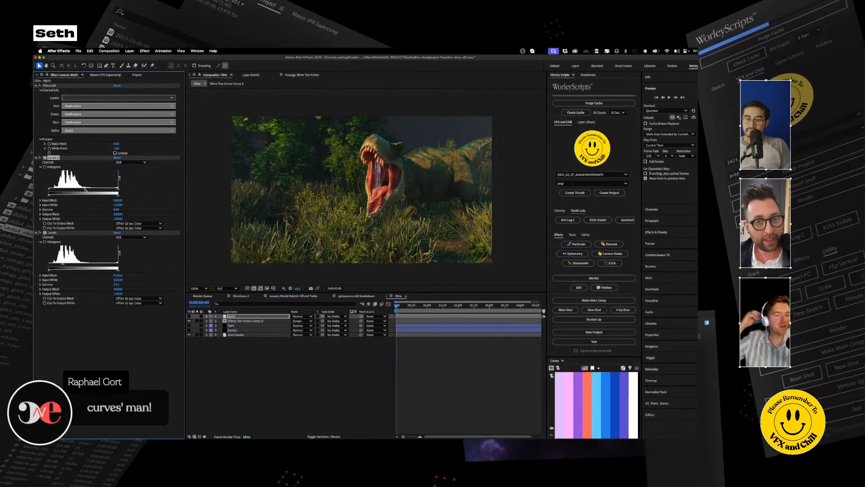
pyautogui.click(339, 316)
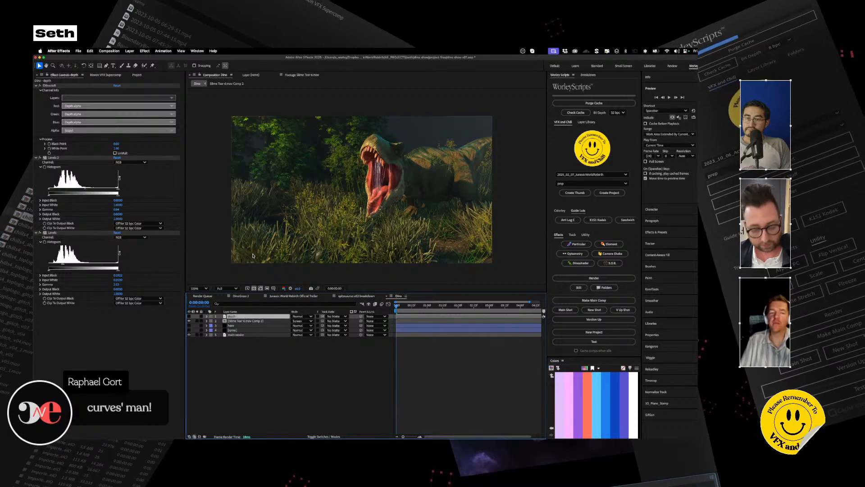
# Add a Tint effect to the slime precomp and map white to the pinkish red sampled inside the dinosaur's mouth.
pyautogui.press('.')
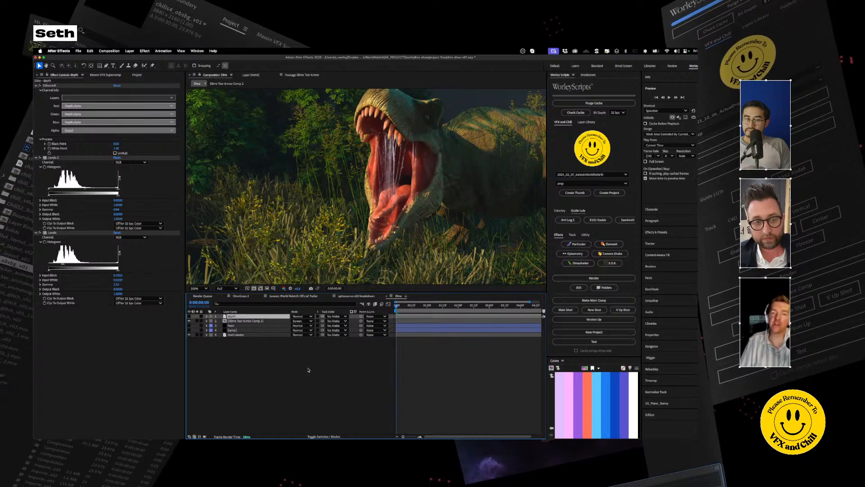
pyautogui.click(246, 320)
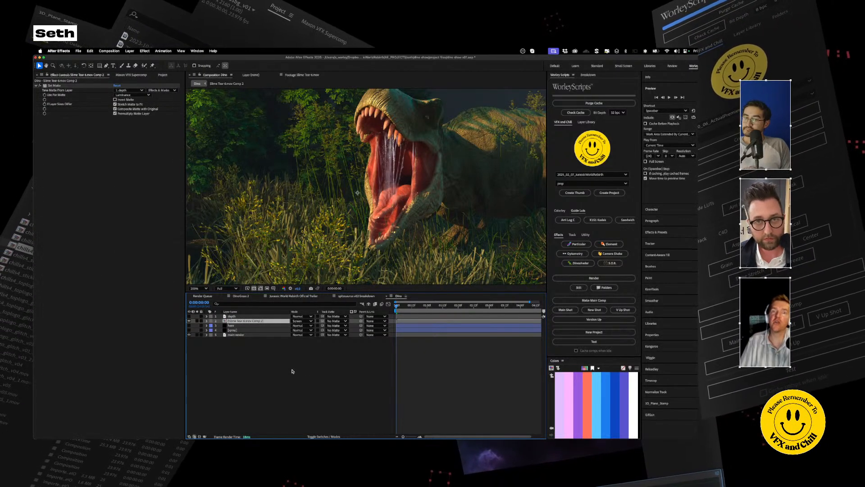
pyautogui.hotkey('ctrl', 'space')
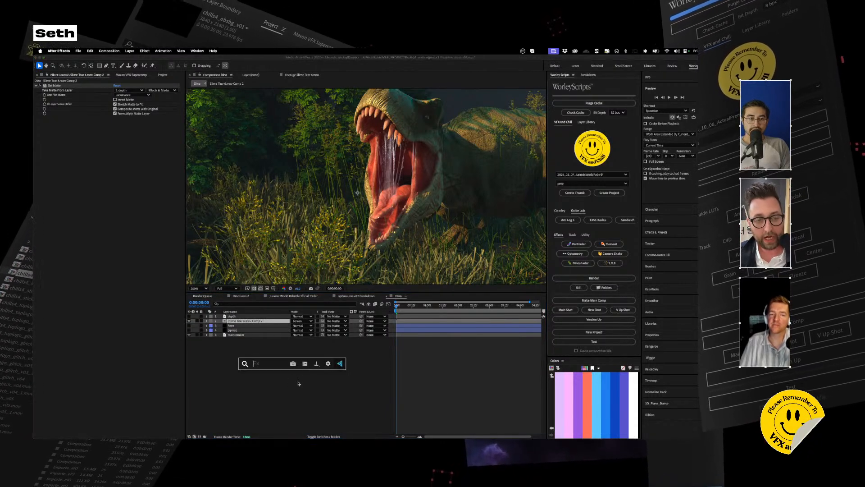
pyautogui.write('tint')
pyautogui.press('Return')
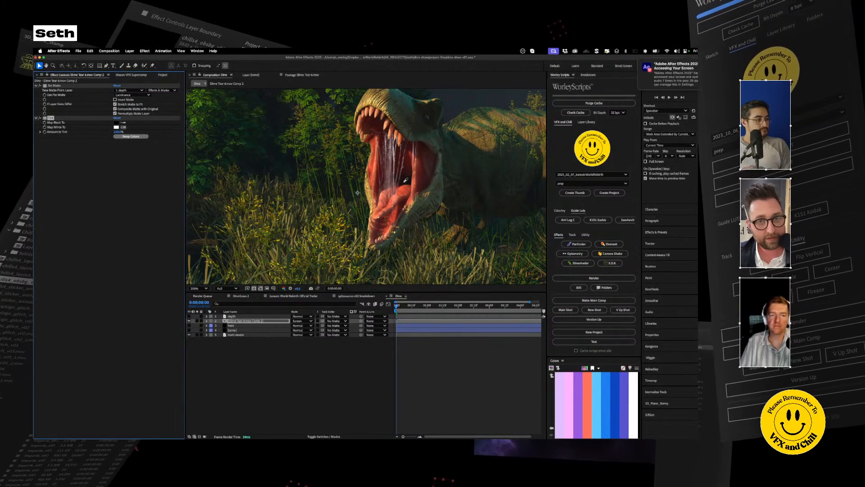
pyautogui.click(376, 159)
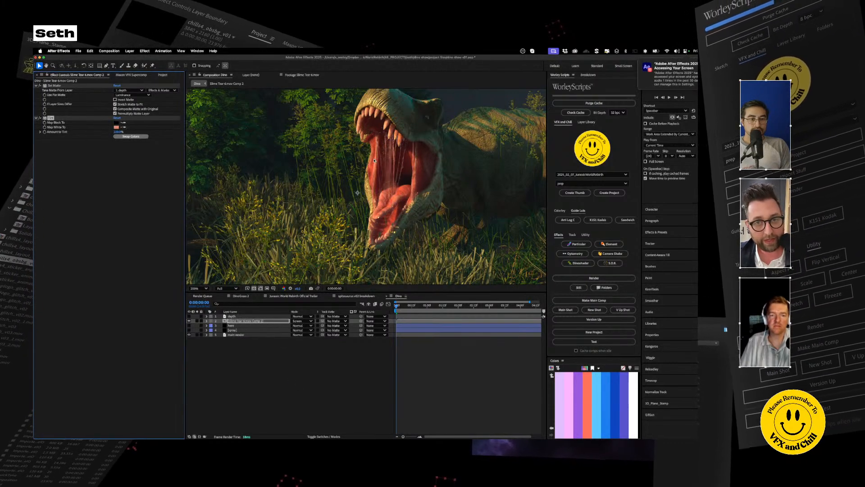
pyautogui.click(272, 399)
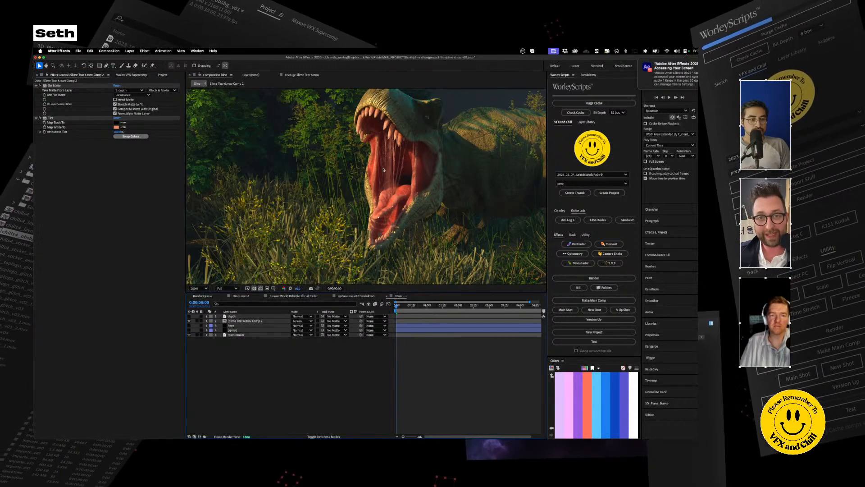
pyautogui.scroll(2, 383, 170)
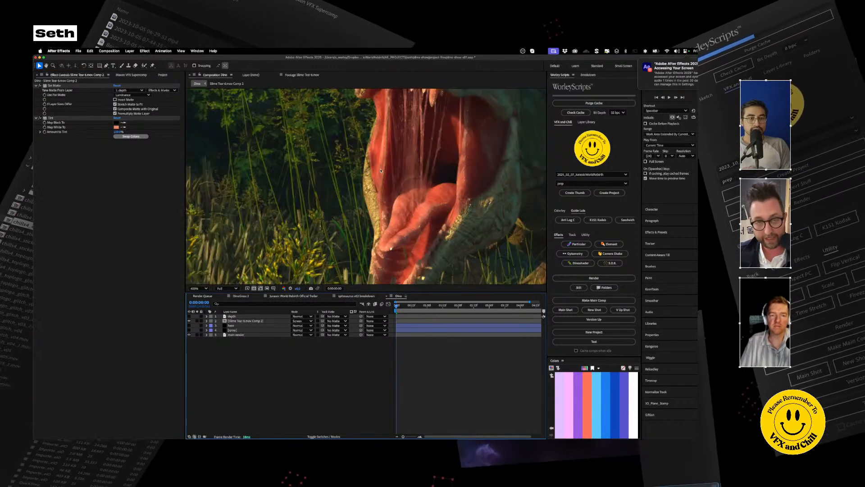
pyautogui.scroll(-2, 429, 232)
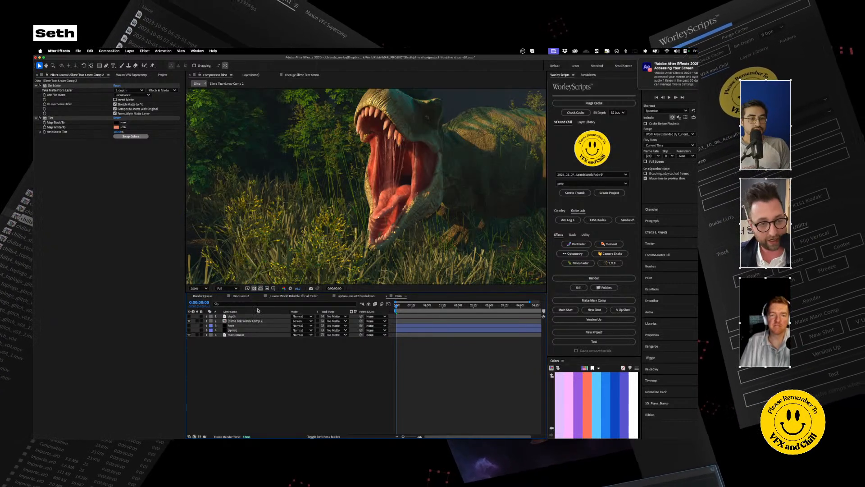
# Show the haze and spray layers and select the haze layer, collapsing its Particular effect.
pyautogui.click(189, 326)
pyautogui.click(189, 330)
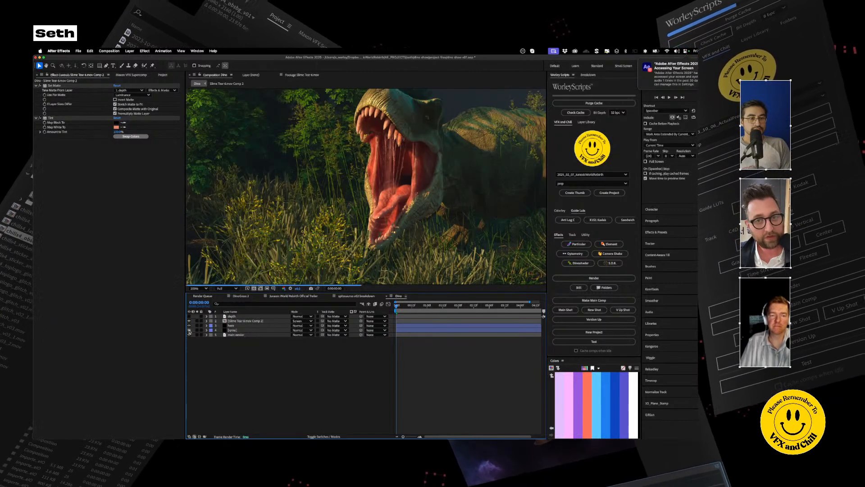
pyautogui.click(231, 325)
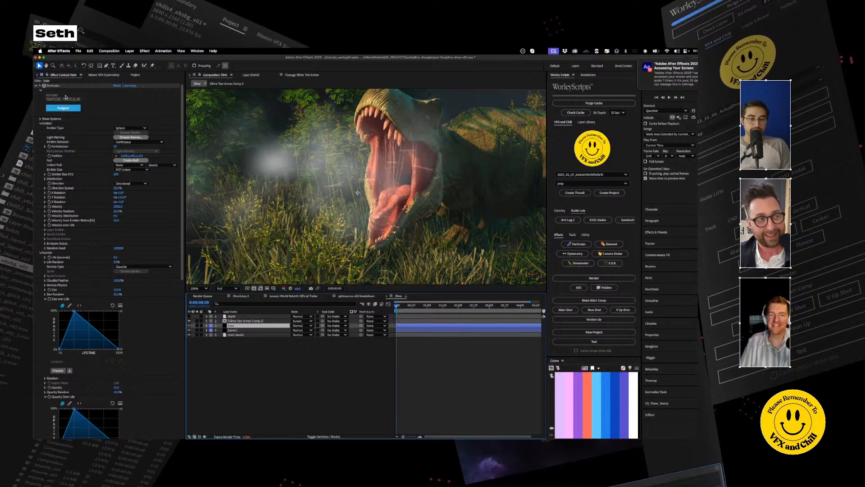
pyautogui.click(36, 86)
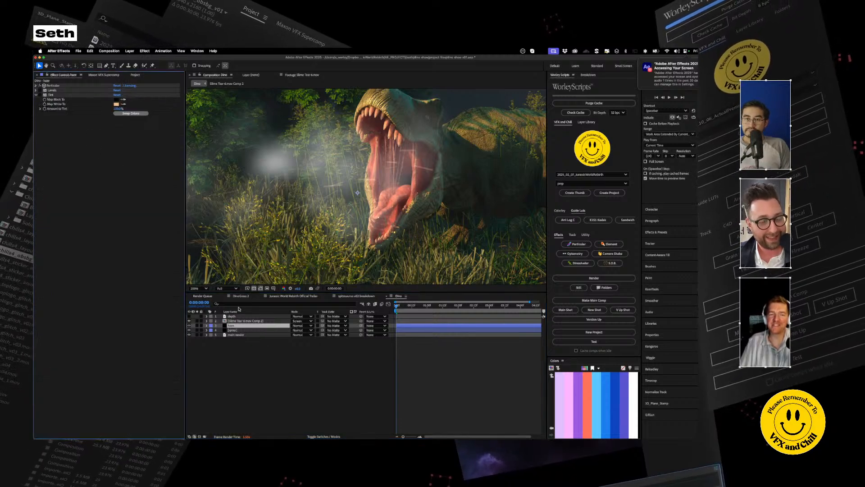
# Add a Set Matte effect to the haze layer, hide the spray layer and keep the haze layer selected.
pyautogui.click(219, 327)
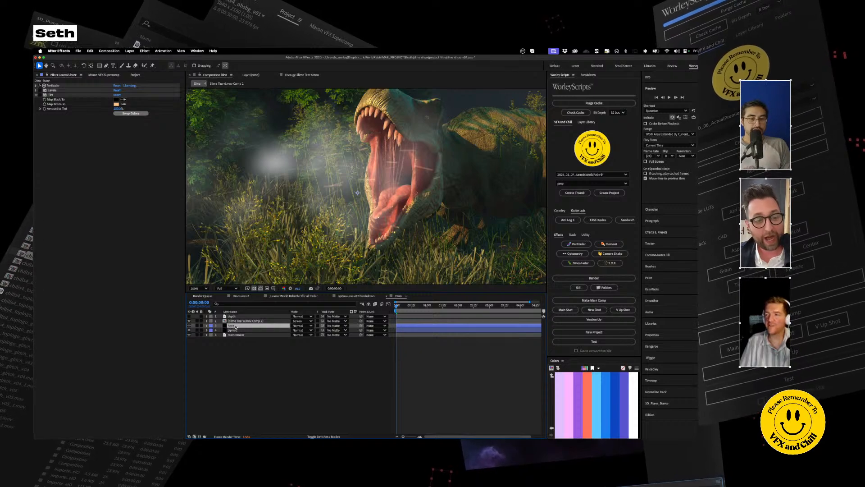
pyautogui.hotkey('ctrl', 'space')
pyautogui.write('set')
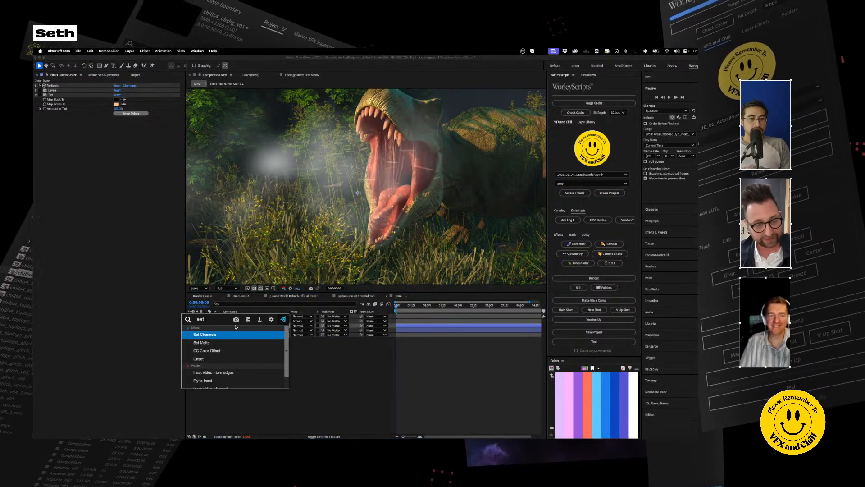
pyautogui.press('Down')
pyautogui.press('Return')
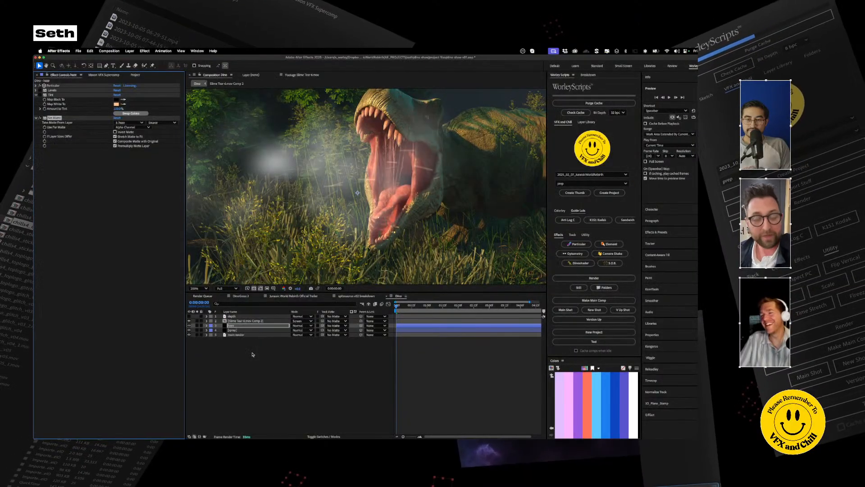
pyautogui.click(190, 331)
pyautogui.click(235, 325)
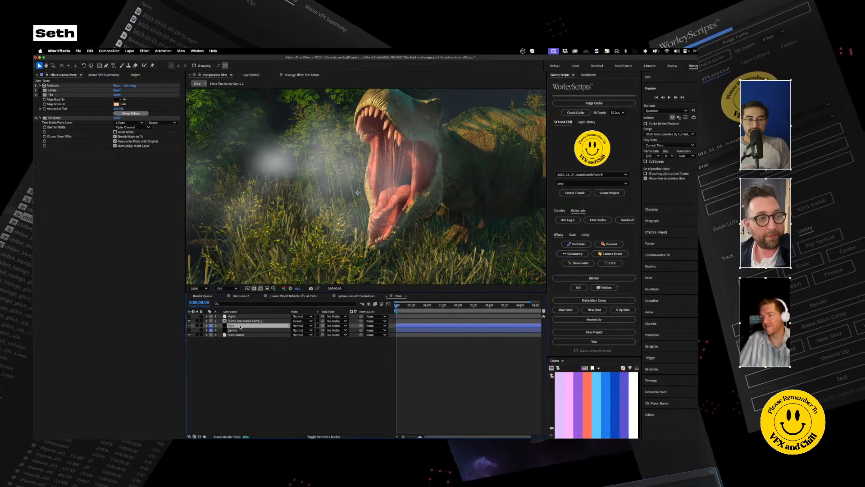
# Make the haze layer's Set Matte use the depth layer's Luminance with Effects & Masks.
pyautogui.click(129, 123)
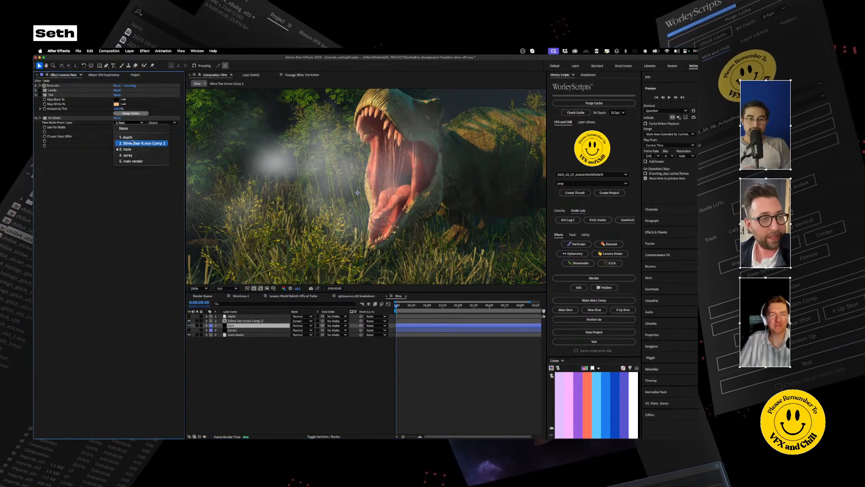
pyautogui.click(127, 137)
pyautogui.click(161, 123)
pyautogui.click(163, 140)
pyautogui.click(133, 128)
pyautogui.click(128, 156)
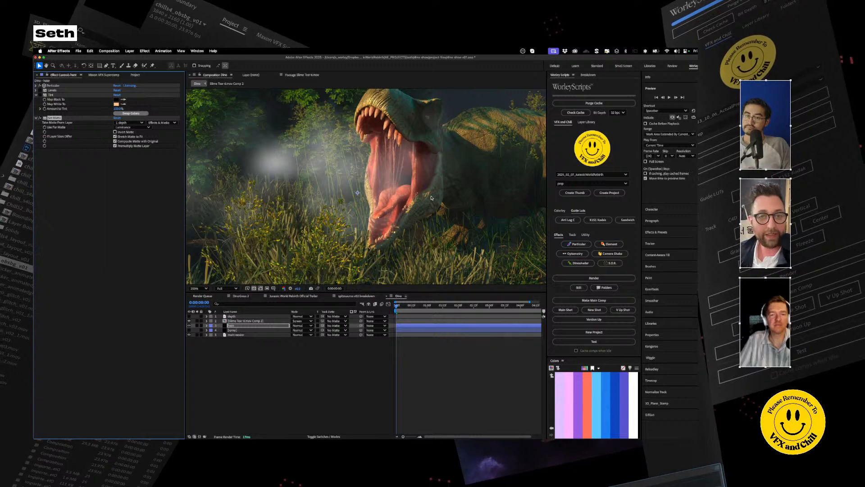
# Hide the main render and slime precomp to examine the haze matte around the dinosaur's snout and teeth.
pyautogui.scroll(-1, 414, 201)
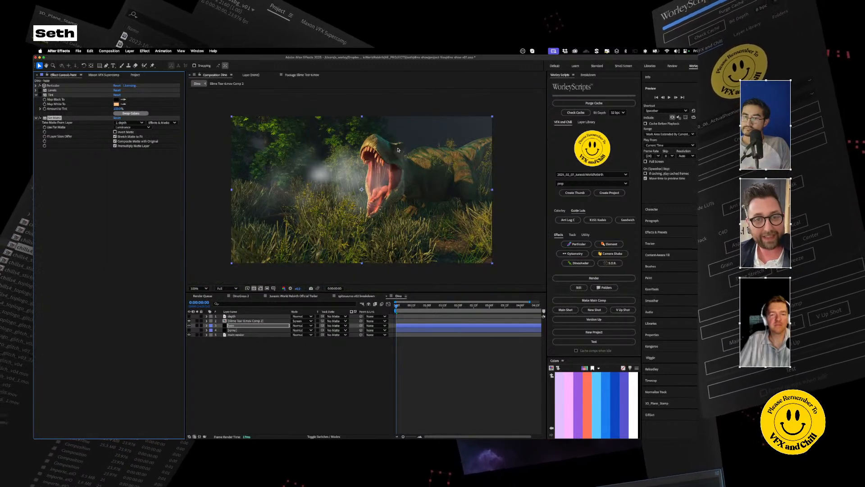
pyautogui.click(189, 335)
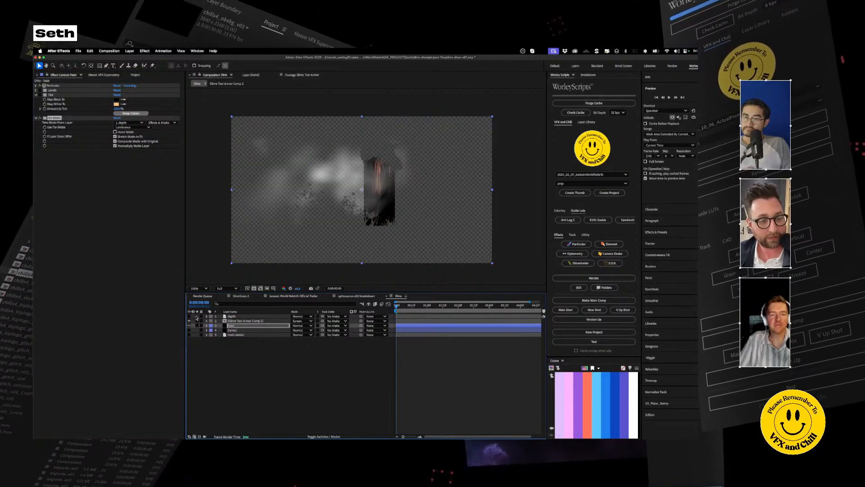
pyautogui.click(189, 321)
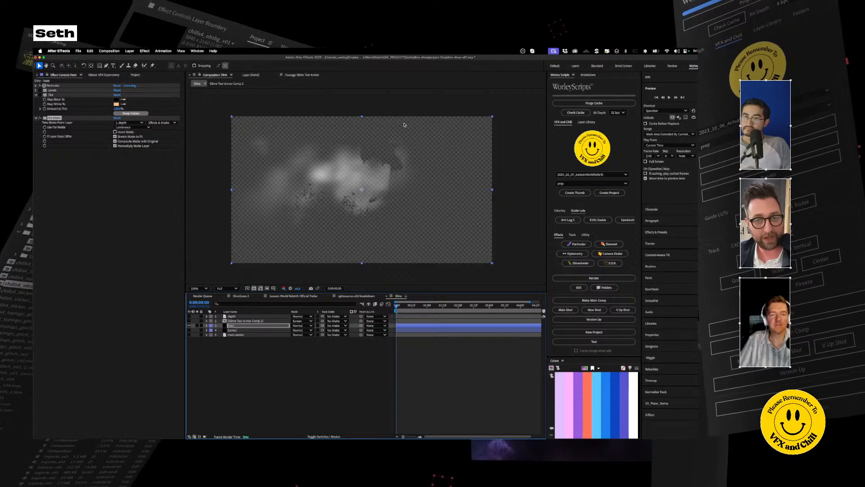
pyautogui.scroll(2, 400, 158)
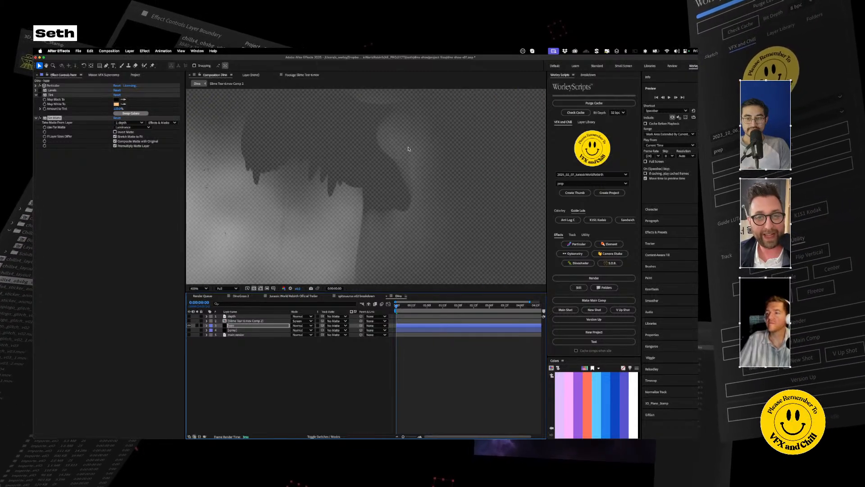
# Duplicate the depth layer and make the haze layer's Set Matte take its matte from the depth 2 copy.
pyautogui.click(237, 317)
pyautogui.hotkey('ctrl', 'd')
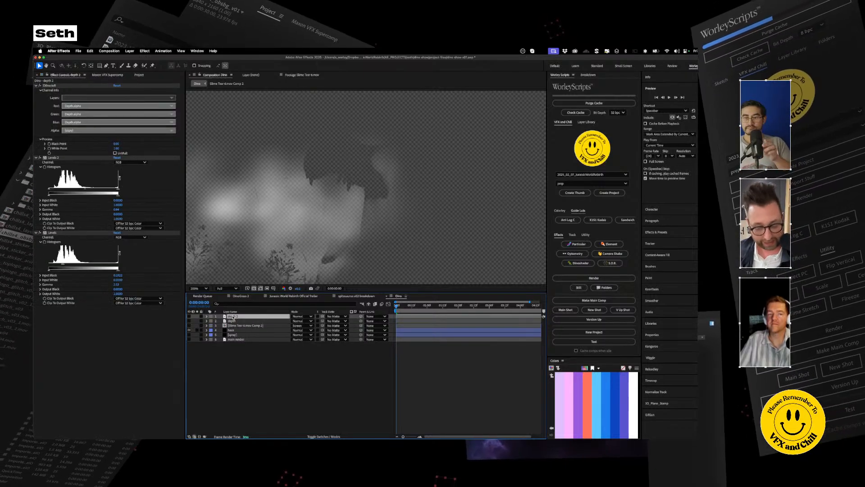
pyautogui.click(231, 330)
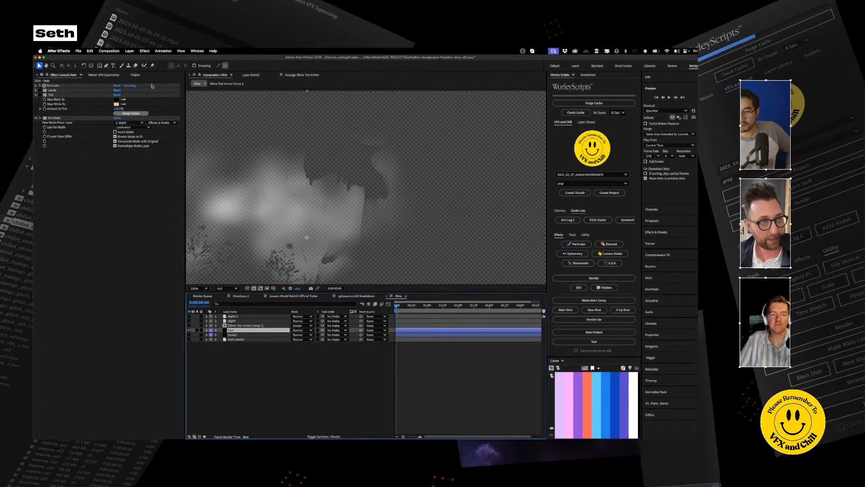
pyautogui.click(129, 123)
pyautogui.click(131, 137)
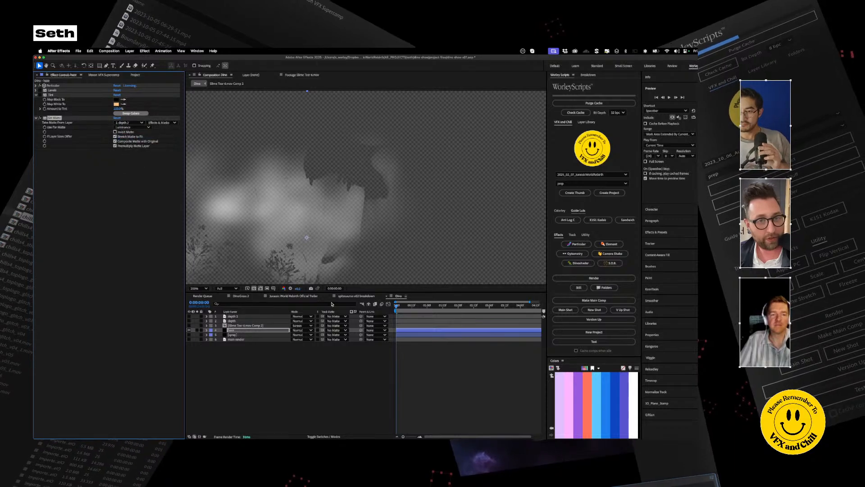
# Adjust the input sliders of the depth 2 layer's original Levels effect to reshape the haze matte around the dinosaur's jaw.
pyautogui.click(233, 316)
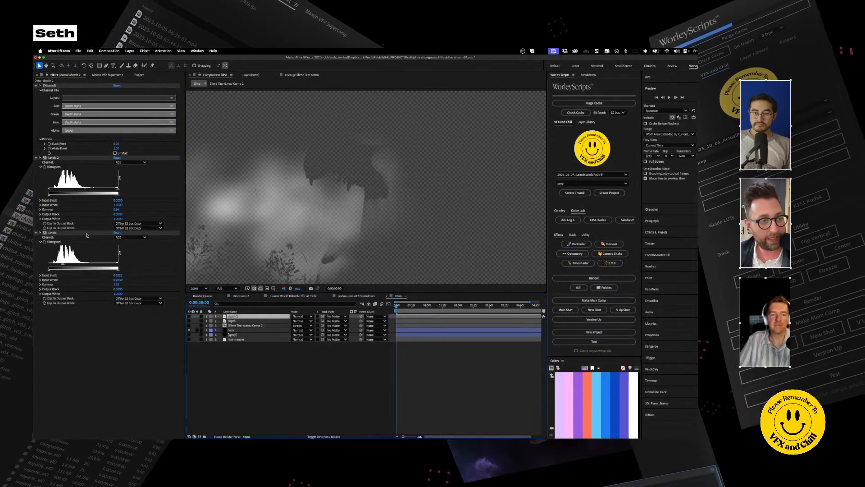
pyautogui.moveTo(67, 266); pyautogui.dragTo(64, 266)
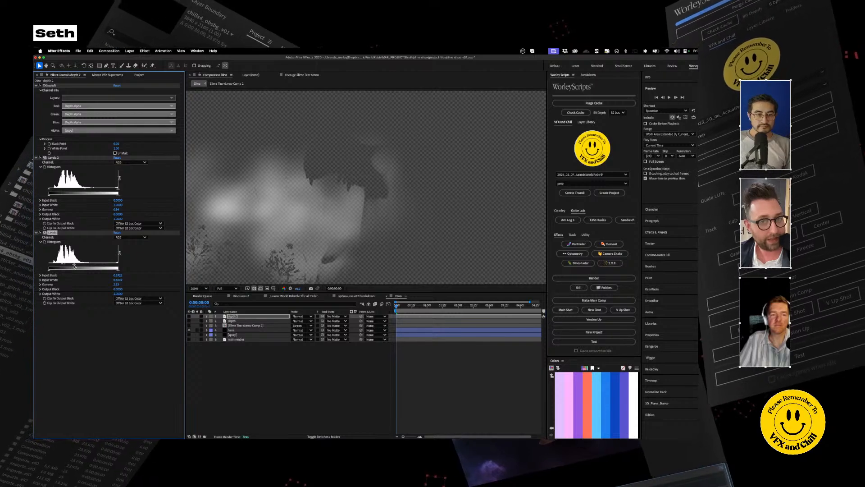
pyautogui.moveTo(73, 267); pyautogui.dragTo(59, 266)
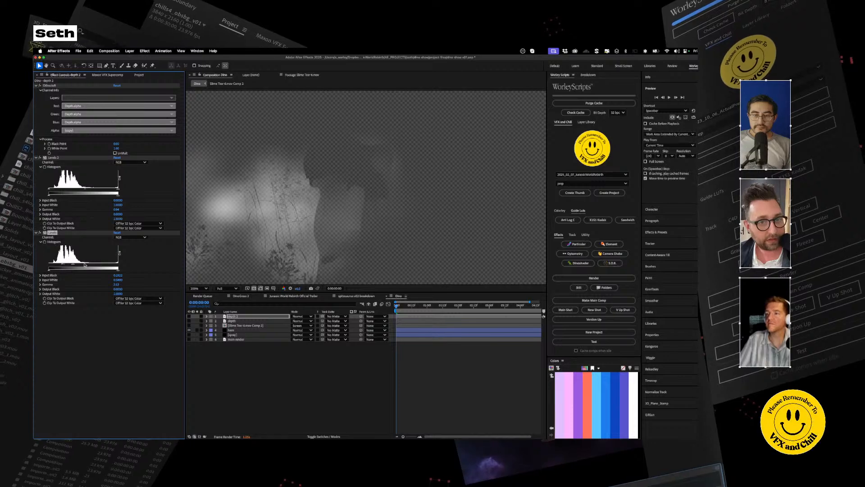
# Reshape the haze layer's Particular Size over Life curve, finishing with an early peak that falls back to zero.
pyautogui.click(231, 330)
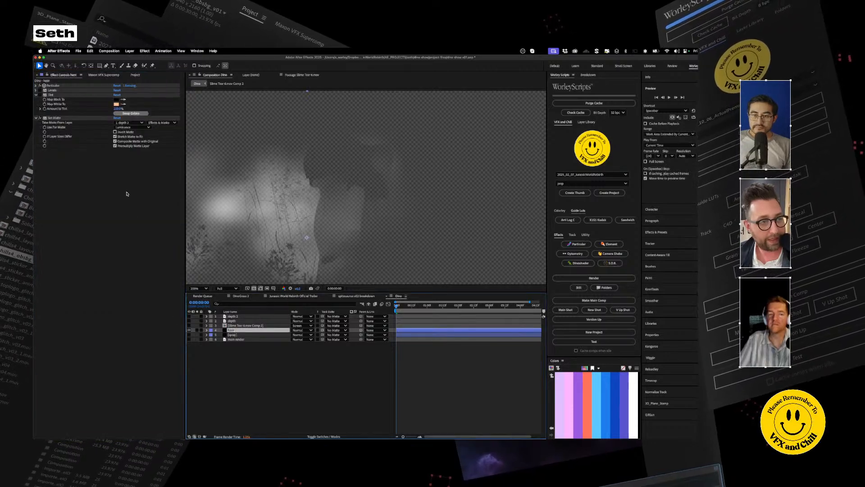
pyautogui.click(36, 85)
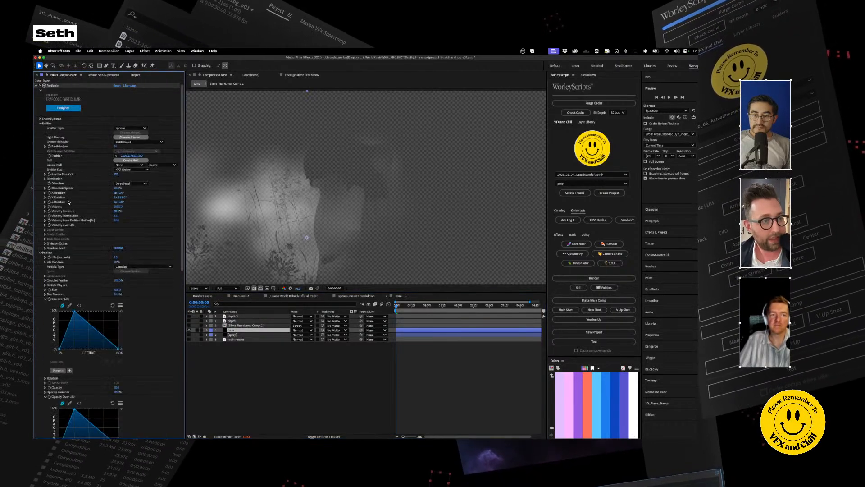
pyautogui.scroll(-5, 36, 277)
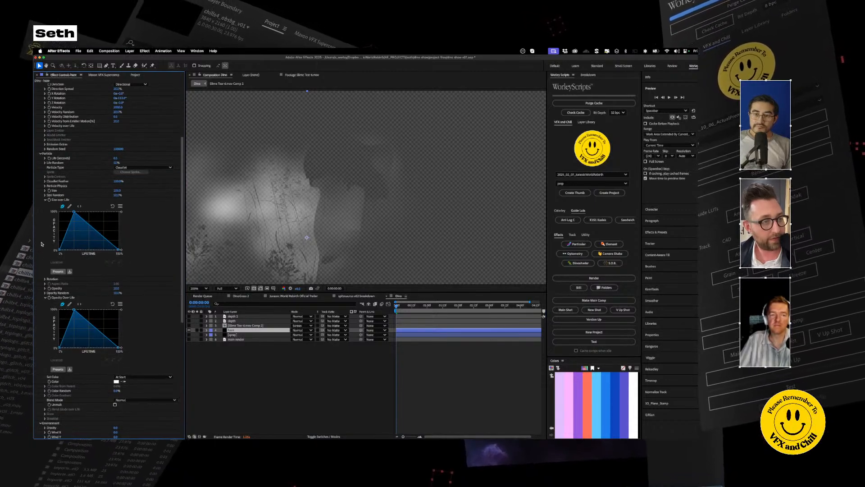
pyautogui.moveTo(59, 213); pyautogui.dragTo(56, 251)
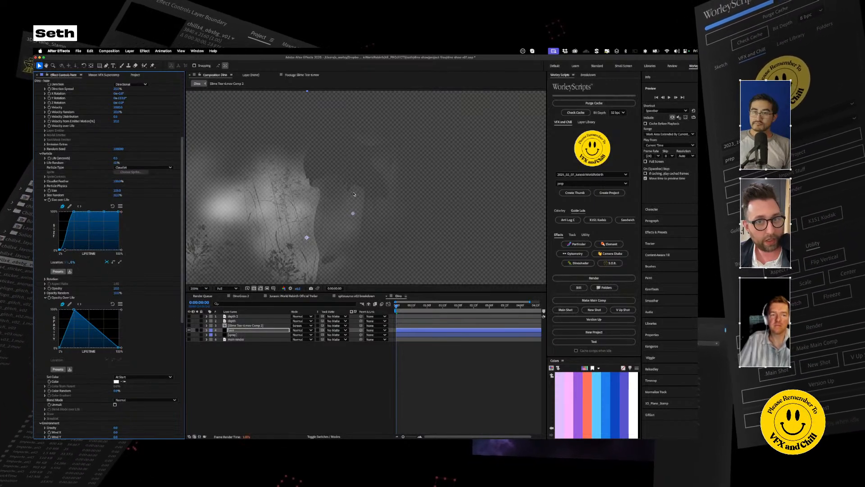
pyautogui.moveTo(77, 212)
pyautogui.mouseDown()
pyautogui.moveTo(77, 230)
pyautogui.moveTo(91, 235)
pyautogui.moveTo(82, 227)
pyautogui.mouseUp()
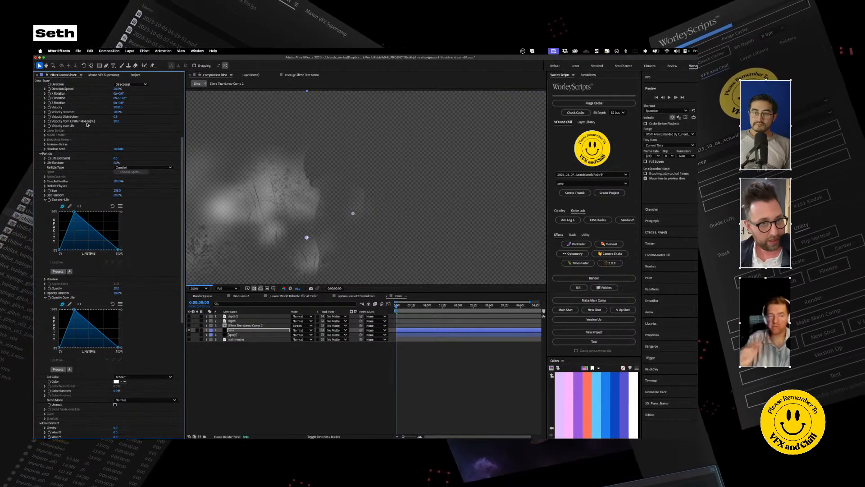
pyautogui.scroll(5, 76, 180)
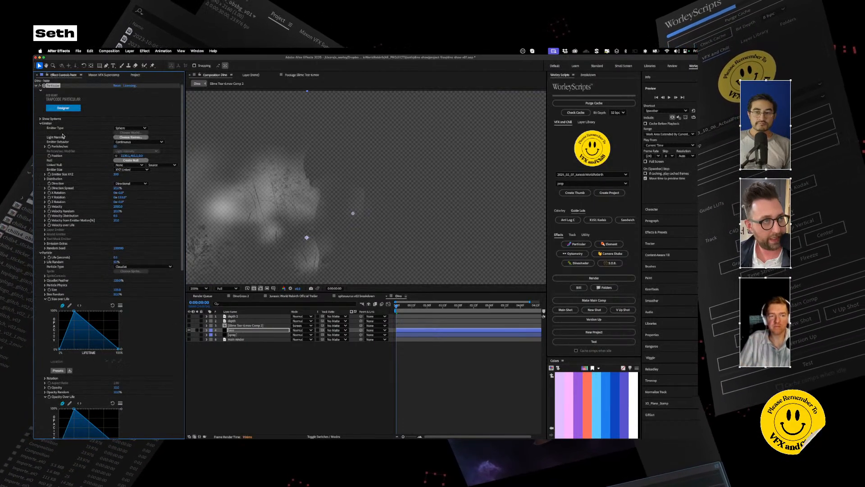
# Fine-tune the gamma of the depth 2 layer's Levels 2 effect and show the main render behind the haze.
pyautogui.click(240, 317)
pyautogui.moveTo(85, 189); pyautogui.dragTo(83, 189)
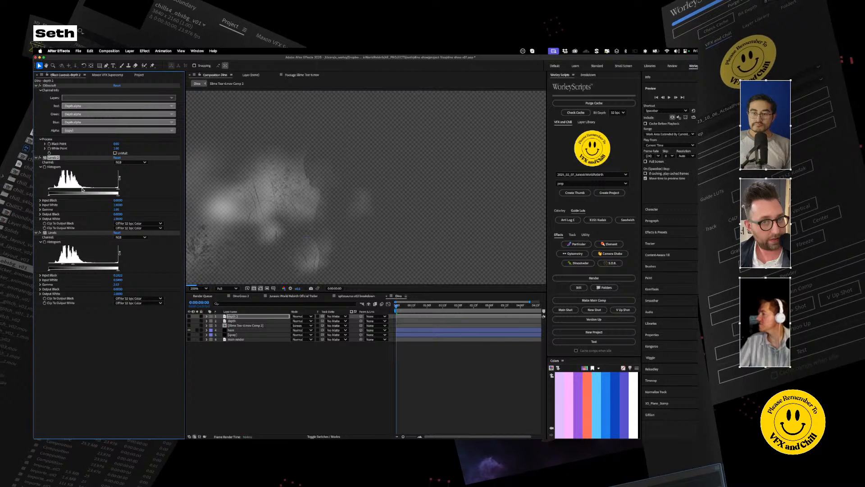
pyautogui.press(',')
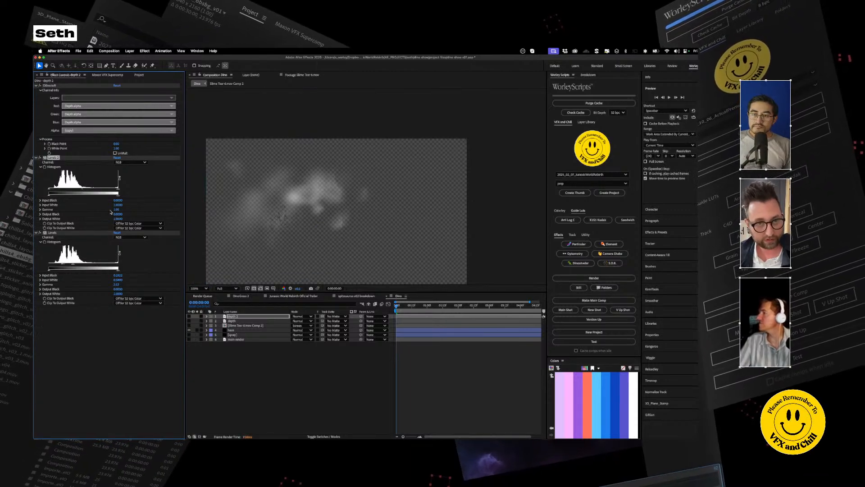
pyautogui.click(189, 340)
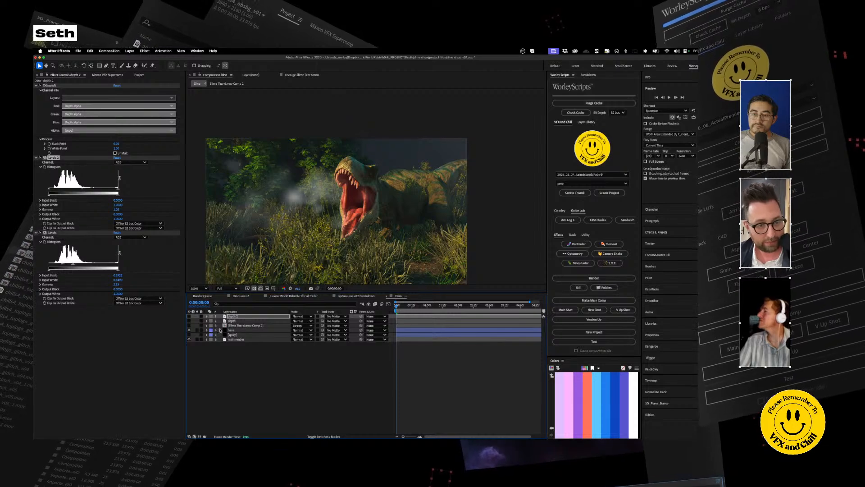
pyautogui.click(190, 340)
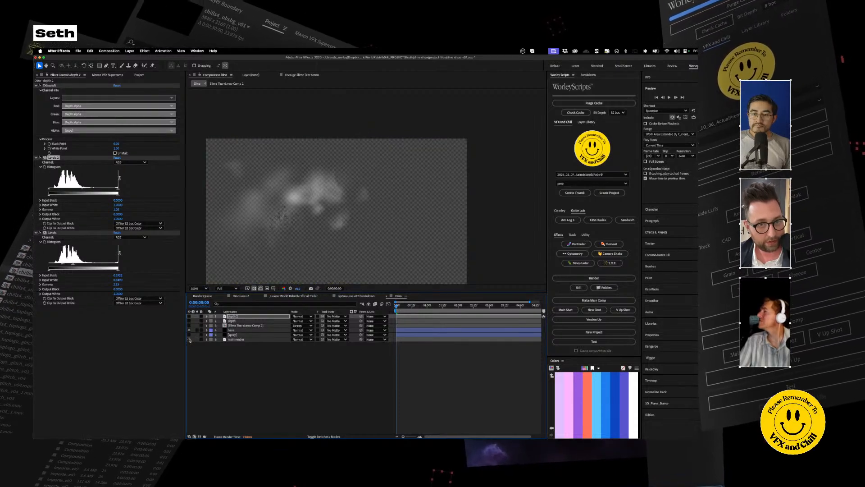
pyautogui.click(189, 339)
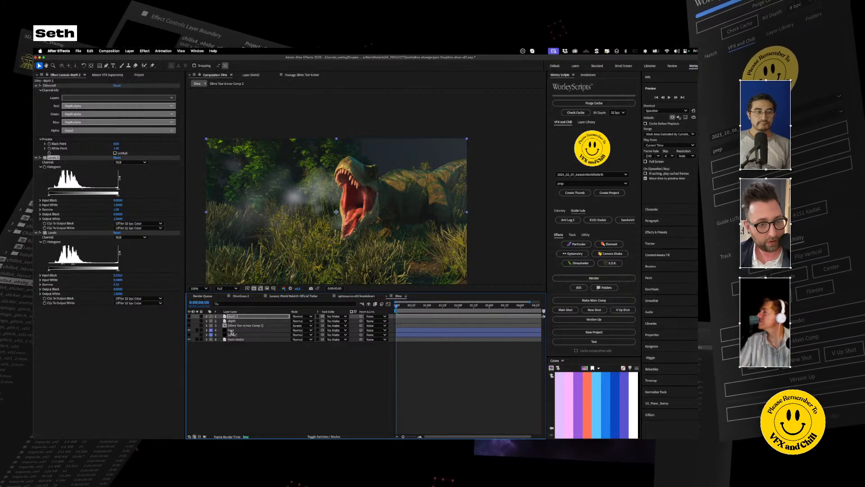
# Show the depth 2 layer over the render and select it for matte adjustments.
pyautogui.click(232, 331)
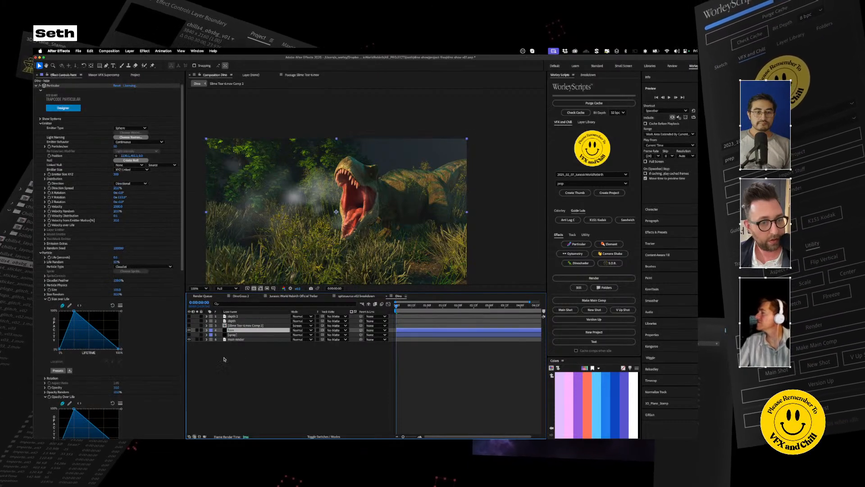
pyautogui.click(189, 317)
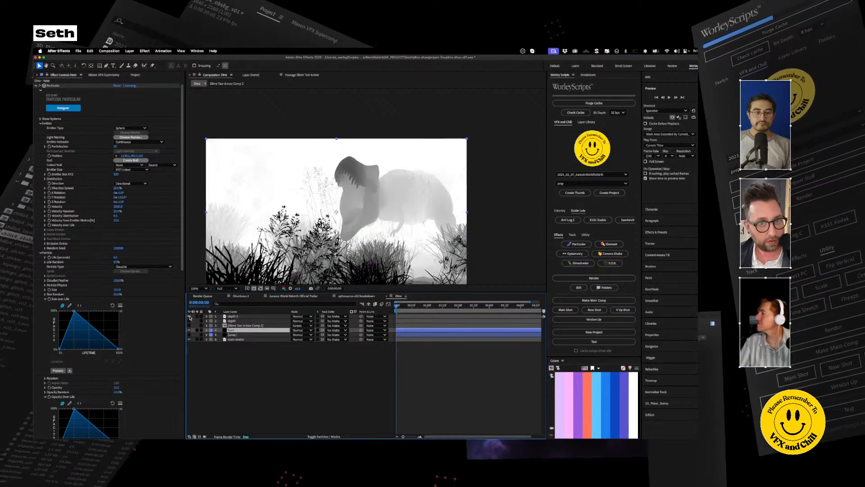
pyautogui.click(236, 317)
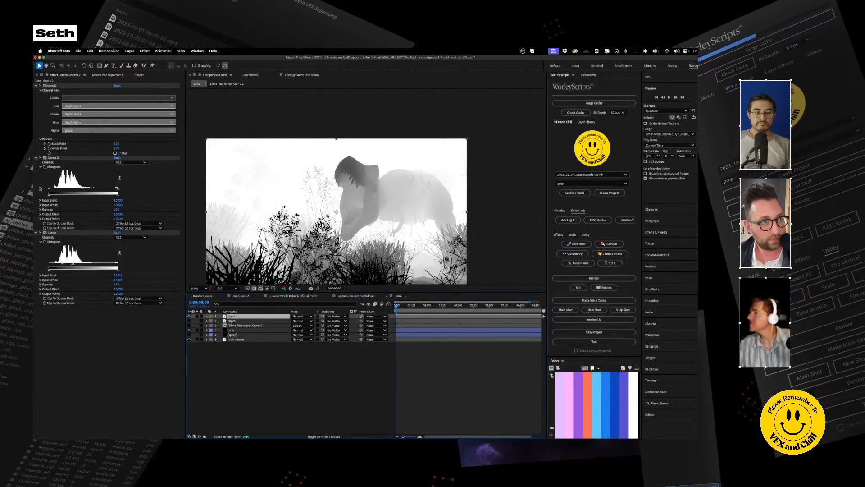
pyautogui.moveTo(50, 195); pyautogui.dragTo(56, 193)
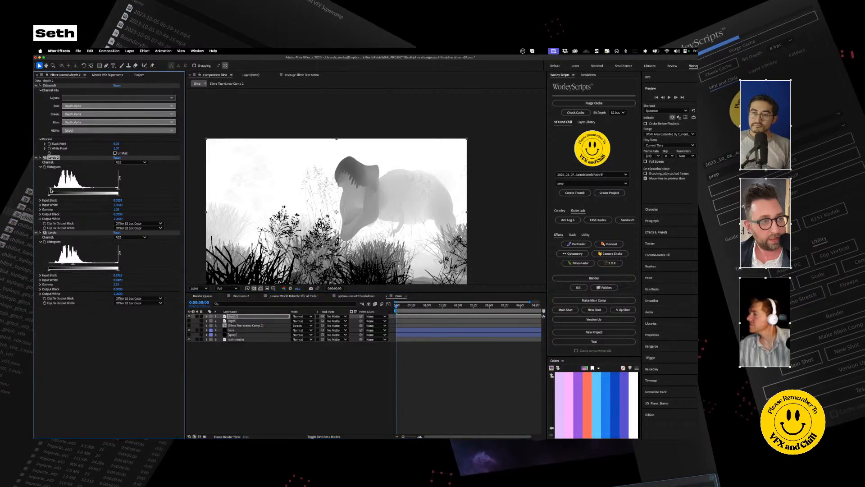
pyautogui.press('super+z')
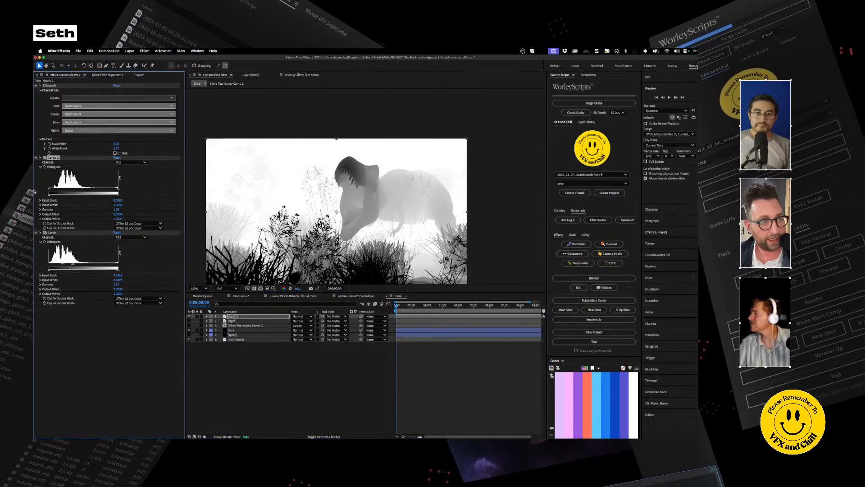
pyautogui.moveTo(118, 191); pyautogui.dragTo(114, 191)
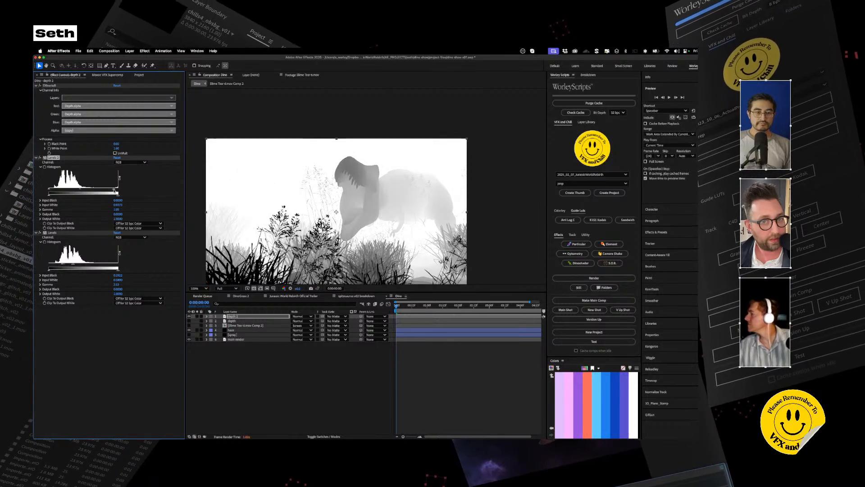
pyautogui.moveTo(81, 190); pyautogui.dragTo(69, 190)
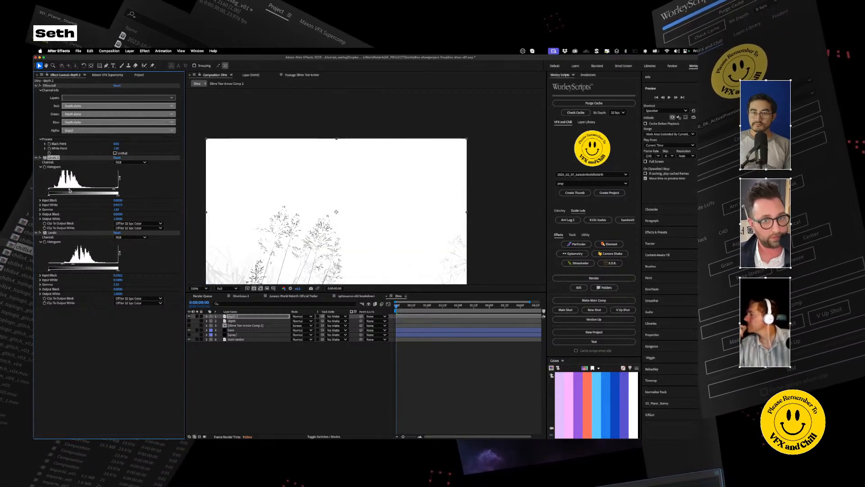
pyautogui.press('super+z')
pyautogui.press('super+z')
pyautogui.press('super+z')
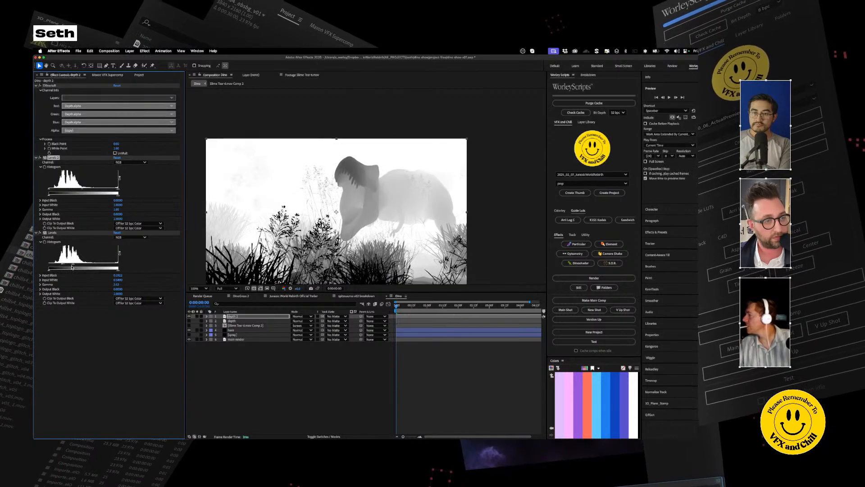
# Tighten the input black and white of depth 2's original Levels effect around the dinosaur's head, and hide the layer.
pyautogui.moveTo(73, 266); pyautogui.dragTo(67, 265)
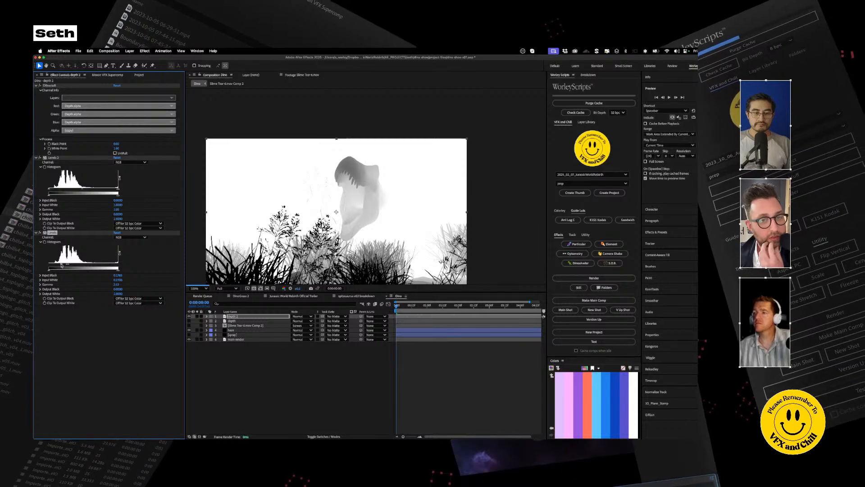
pyautogui.moveTo(60, 265); pyautogui.dragTo(64, 266)
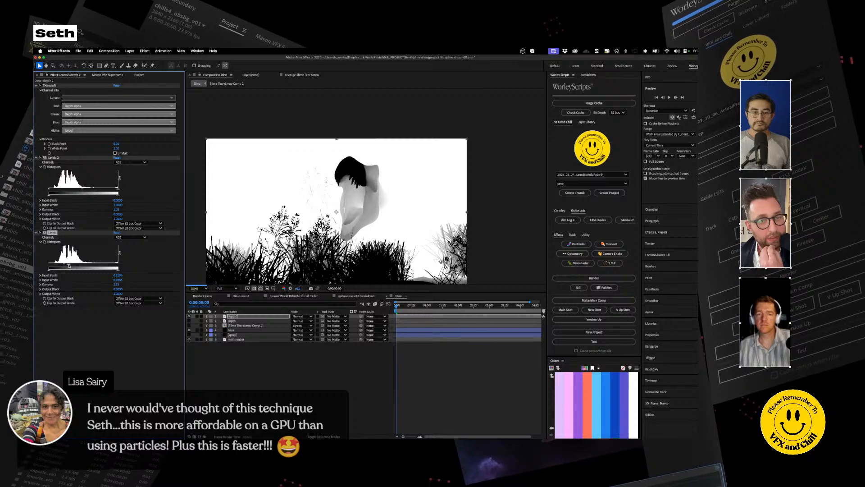
pyautogui.moveTo(69, 265); pyautogui.dragTo(67, 265)
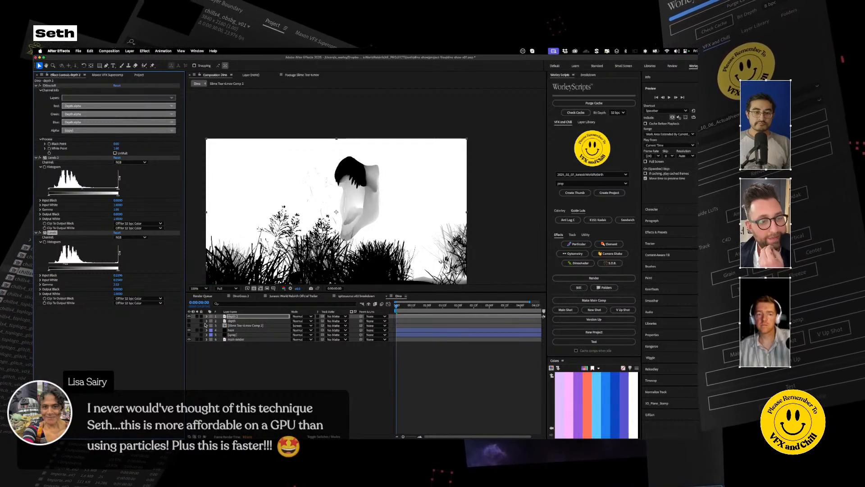
pyautogui.click(189, 316)
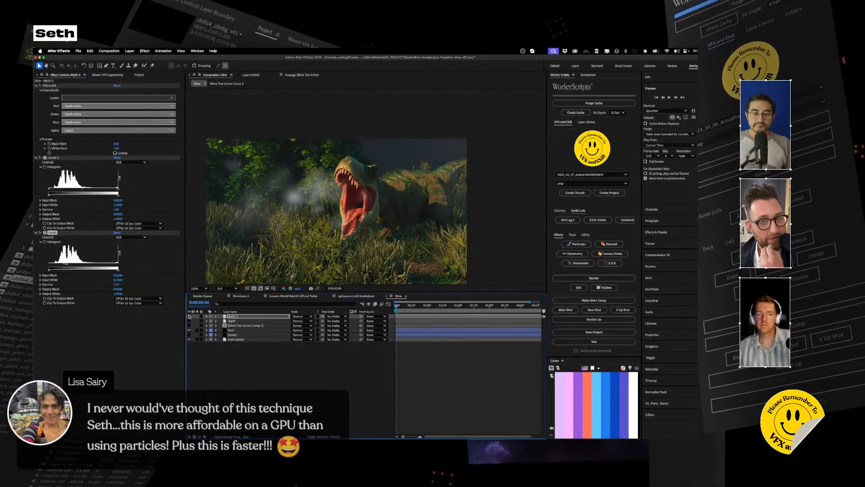
# Collapse the haze layer's Particular effect, pick out its Set Matte effect, and select the spray layer.
pyautogui.click(233, 331)
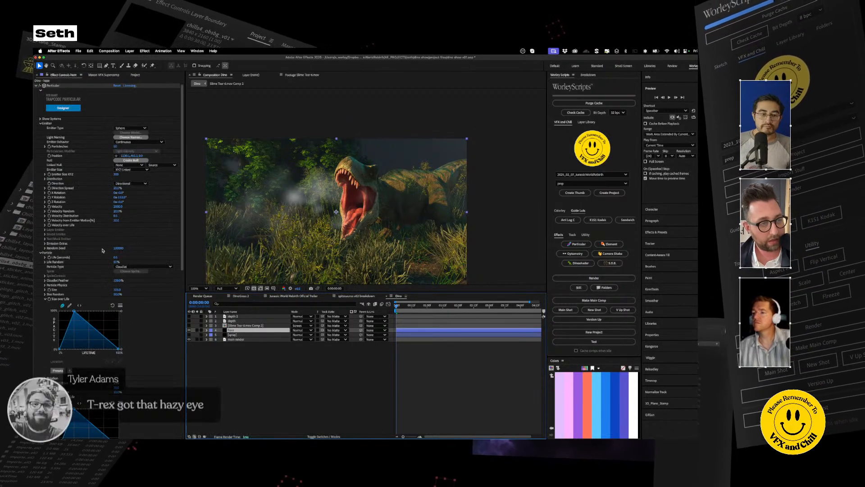
pyautogui.click(36, 86)
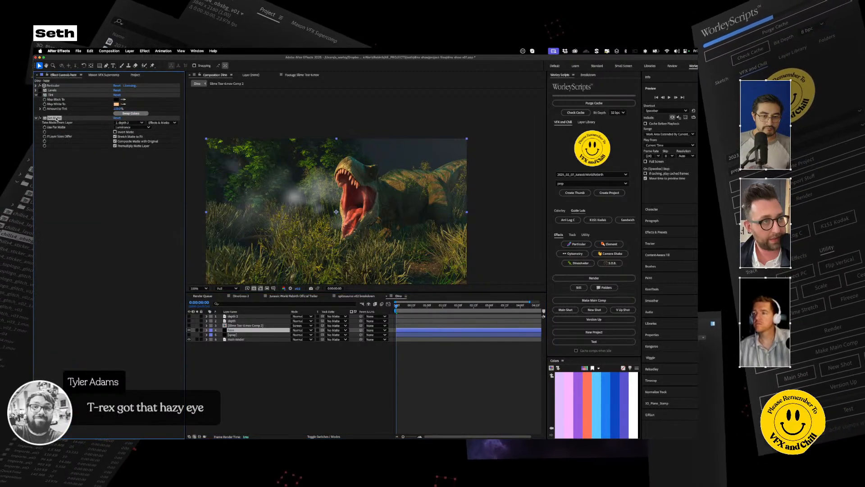
pyautogui.click(234, 330)
pyautogui.click(234, 335)
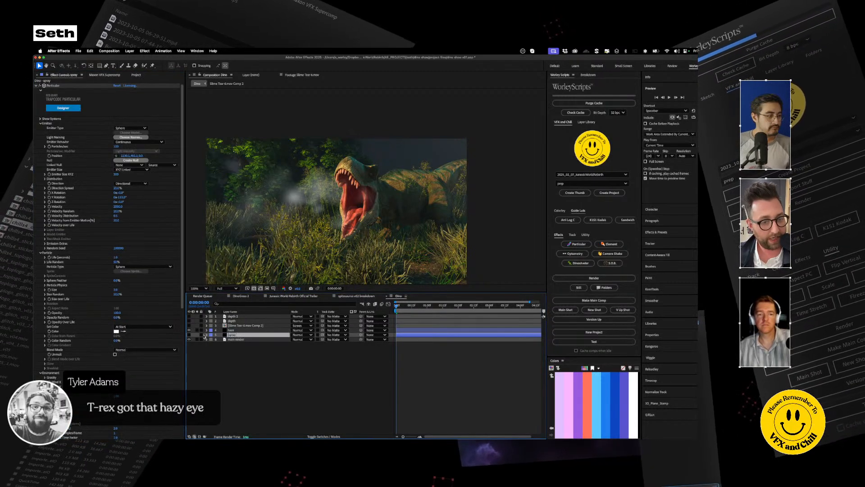
# Show the spray layer and the slime precomp, leaving the slime precomp selected.
pyautogui.click(190, 335)
pyautogui.click(189, 325)
pyautogui.click(257, 326)
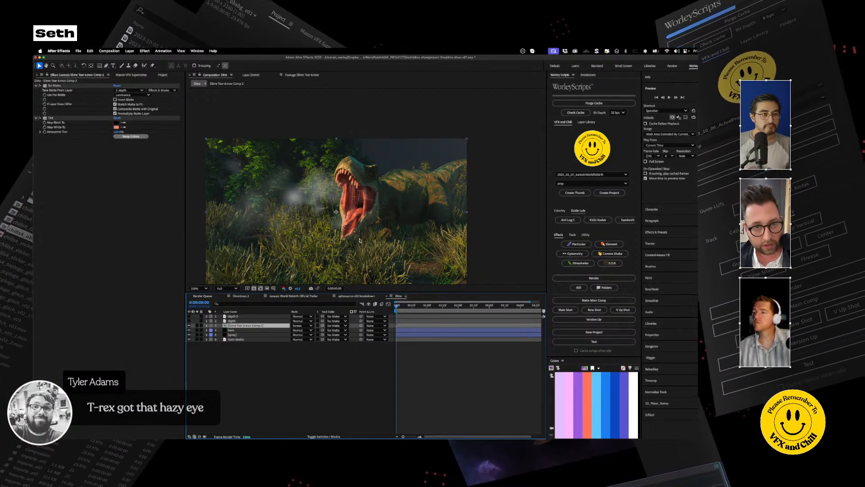
# Select the spray layer and access its Particular emitter position.
pyautogui.click(234, 334)
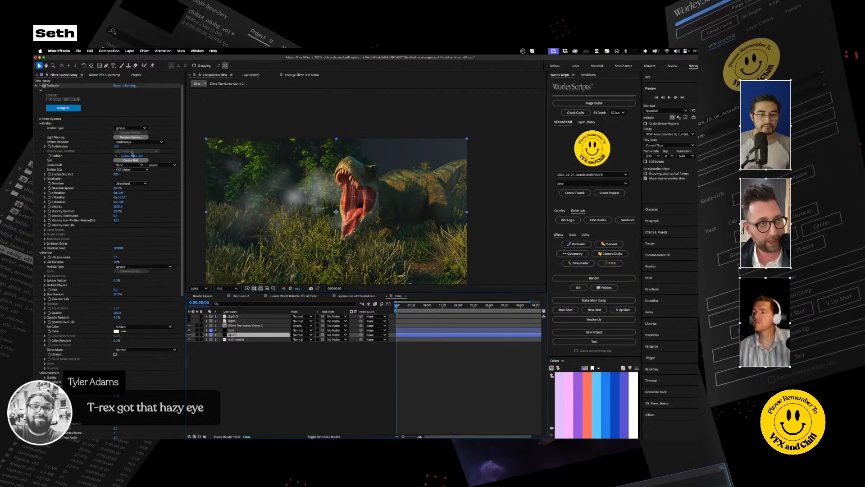
pyautogui.click(115, 156)
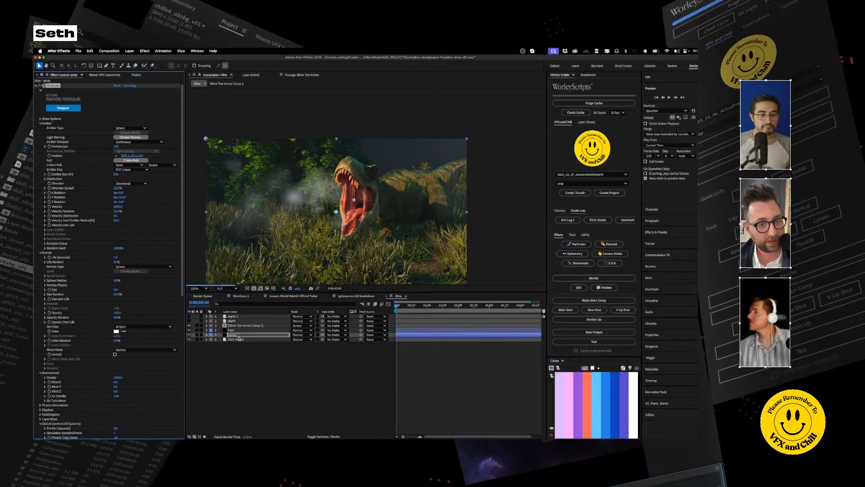
# Show the depth 2 layer and duplicate its Levels effect as a third adjustment.
pyautogui.click(195, 317)
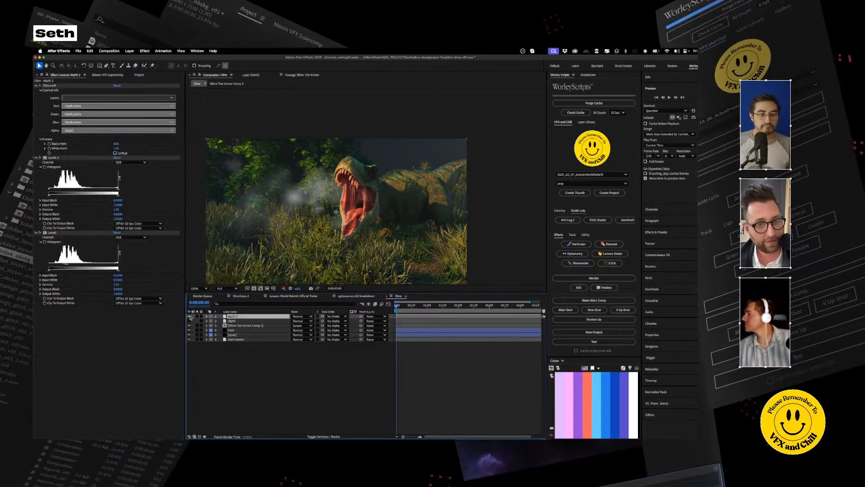
pyautogui.click(189, 317)
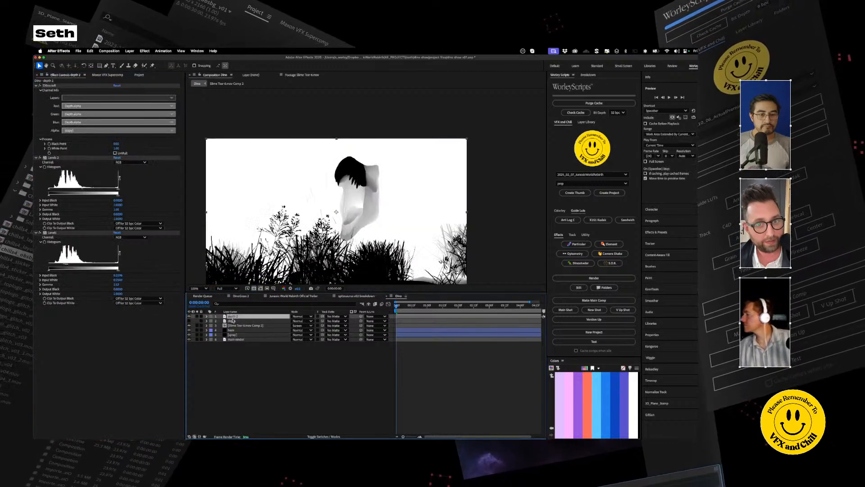
pyautogui.click(52, 158)
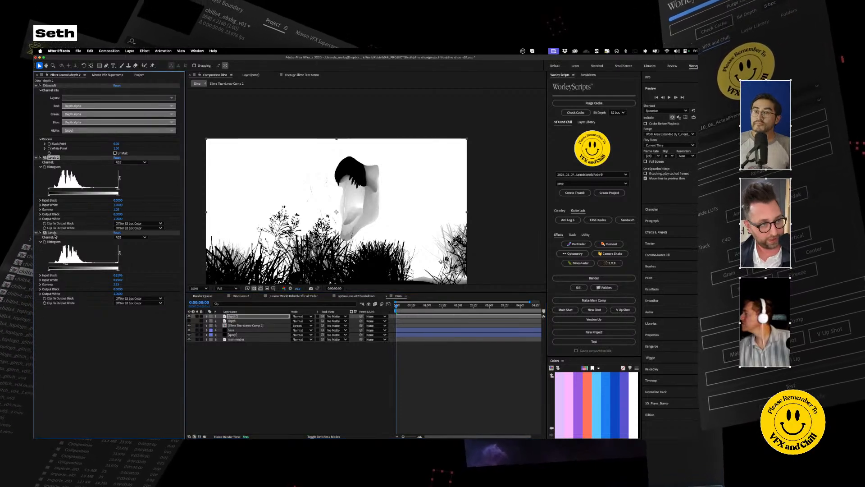
pyautogui.press('super+d')
pyautogui.click(117, 307)
# Tighten the input levels of depth 2's duplicated Levels effect around the dinosaur's jaws, and hide the layer.
pyautogui.moveTo(65, 342); pyautogui.dragTo(106, 340)
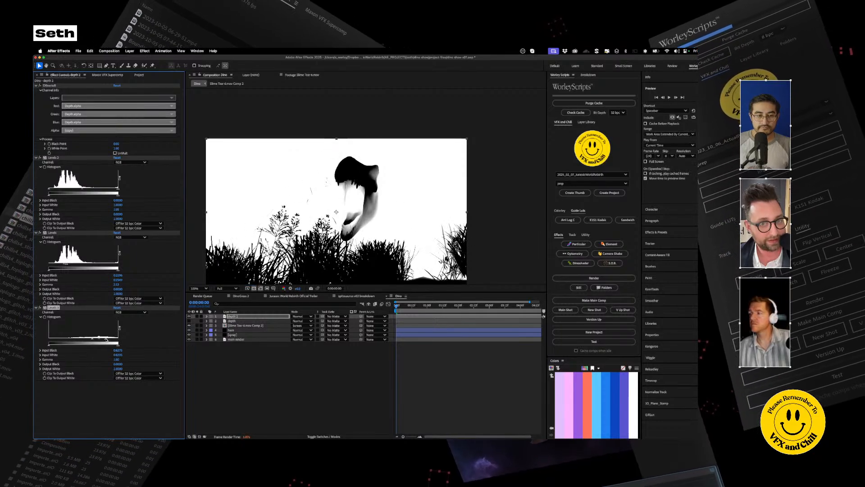
pyautogui.click(189, 317)
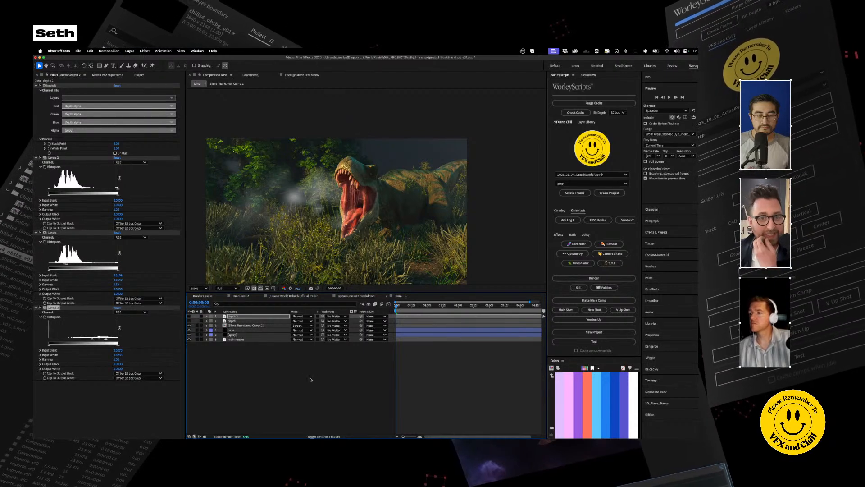
pyautogui.click(297, 392)
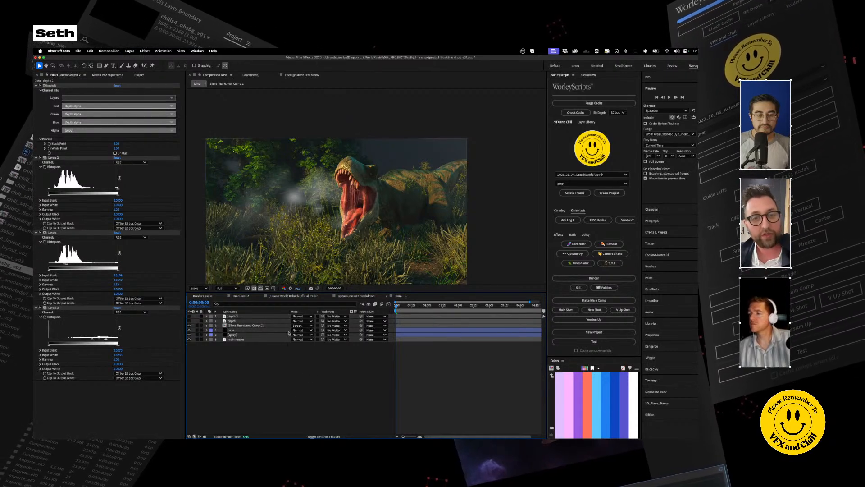
# Select the main render, spray, haze and slime precomp layers and combine them with the Supercomp effect.
pyautogui.click(233, 338)
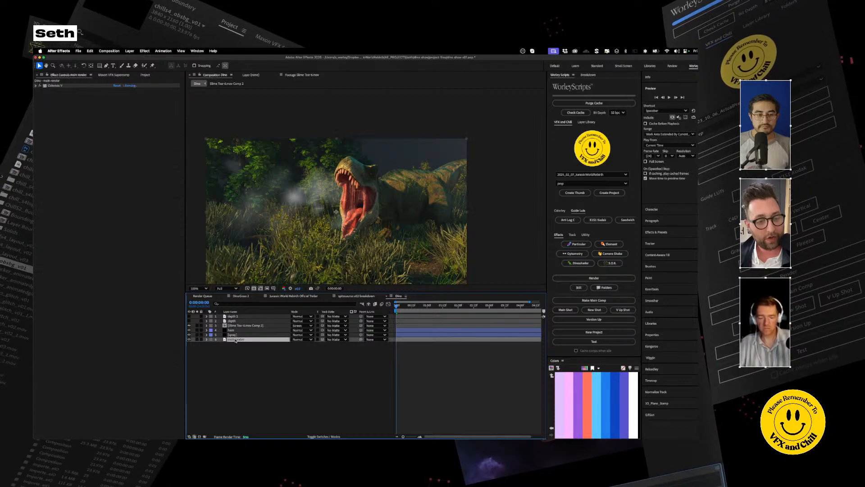
pyautogui.keyDown('shift'); pyautogui.click(232, 335); pyautogui.keyUp('shift')
pyautogui.keyDown('shift'); pyautogui.click(233, 330); pyautogui.keyUp('shift')
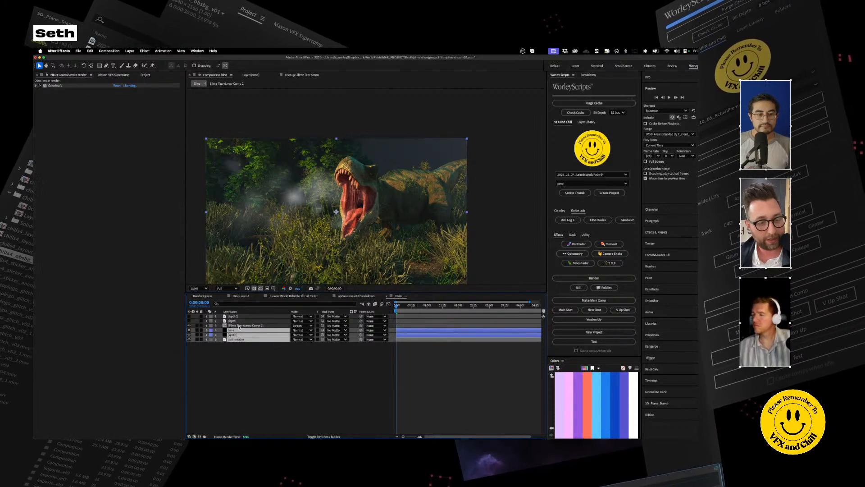
pyautogui.keyDown('shift'); pyautogui.click(238, 325); pyautogui.keyUp('shift')
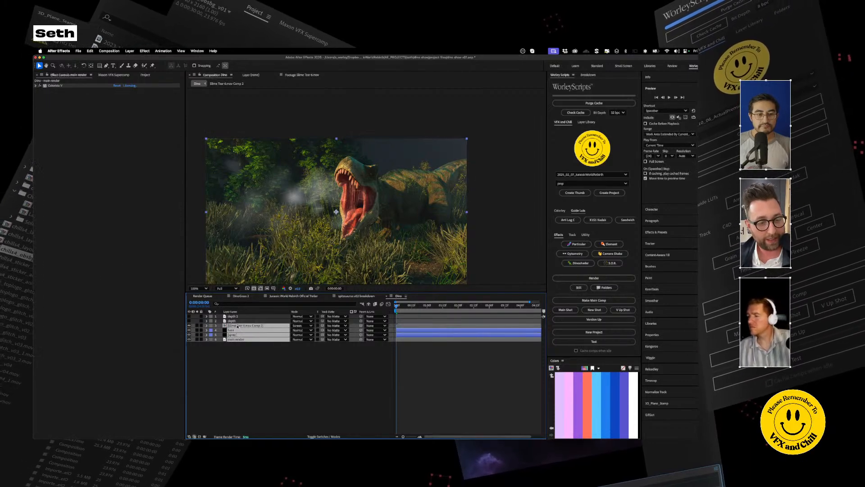
pyautogui.click(145, 51)
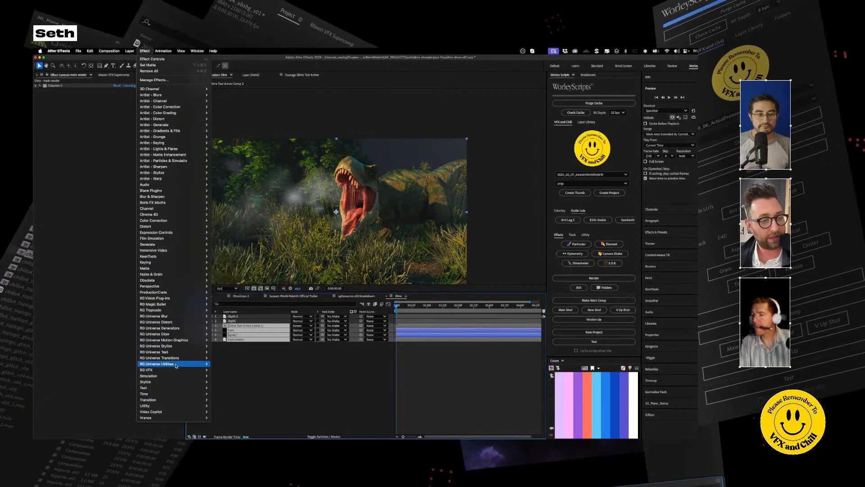
pyautogui.moveTo(171, 370)
pyautogui.click(234, 424)
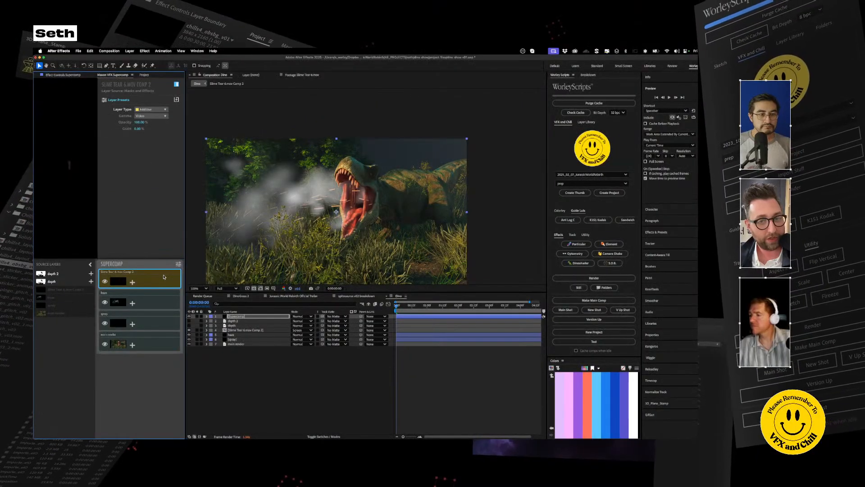
# Place the slime layer directly above the main render in the Supercomp, and apply the Backlit Smoke preset to haze.
pyautogui.moveTo(165, 277); pyautogui.dragTo(145, 319)
pyautogui.click(149, 282)
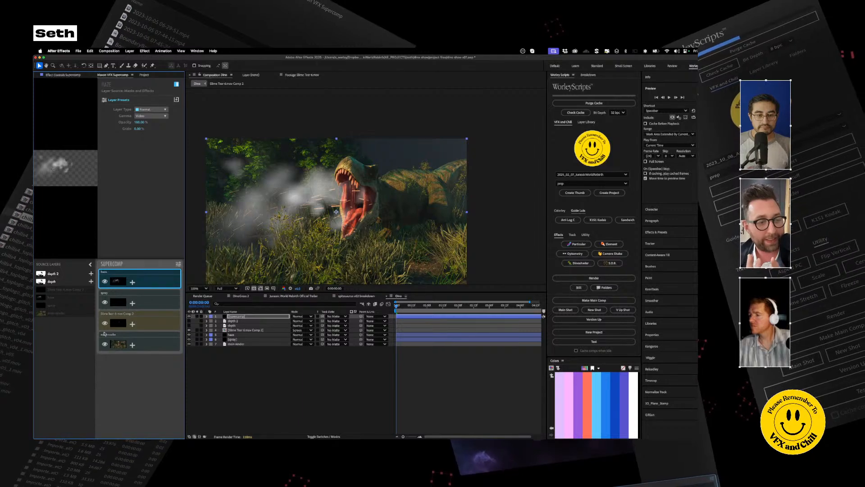
pyautogui.click(133, 283)
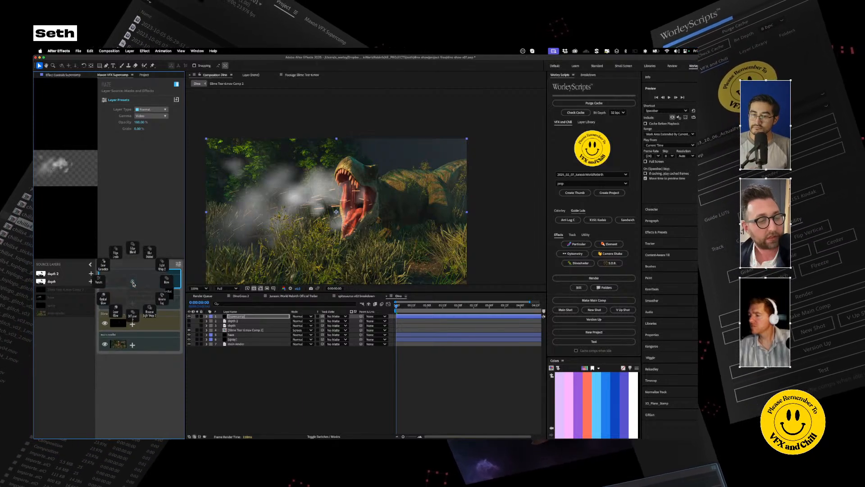
pyautogui.click(103, 282)
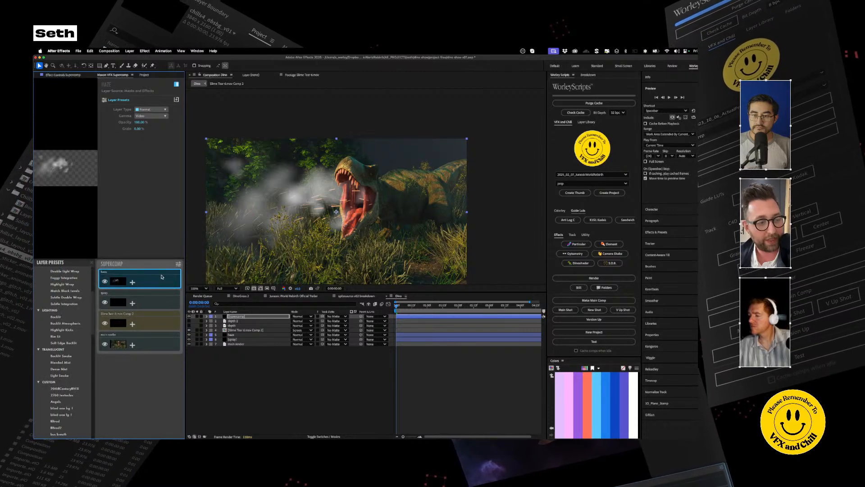
pyautogui.click(61, 356)
pyautogui.scroll(4, 355, 205)
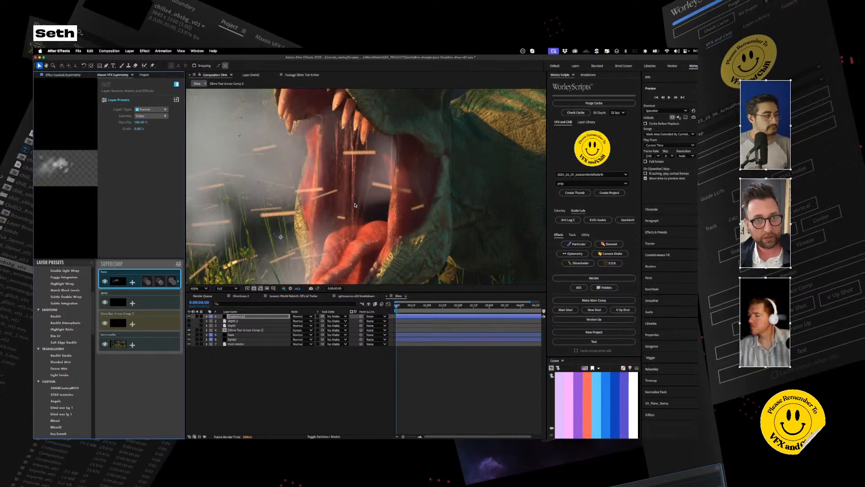
pyautogui.scroll(-2, 355, 206)
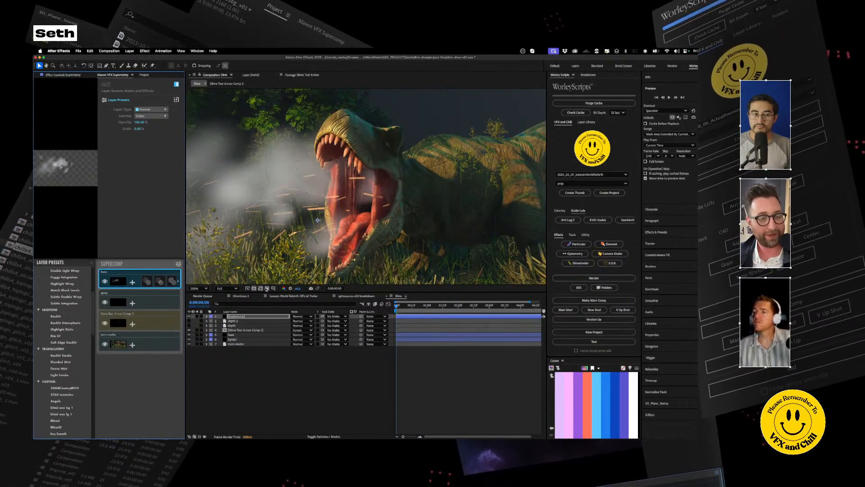
# Solo depth 2, raise the gamma of its first Levels effect to lighten the lower jaw, and unsolo it.
pyautogui.click(237, 321)
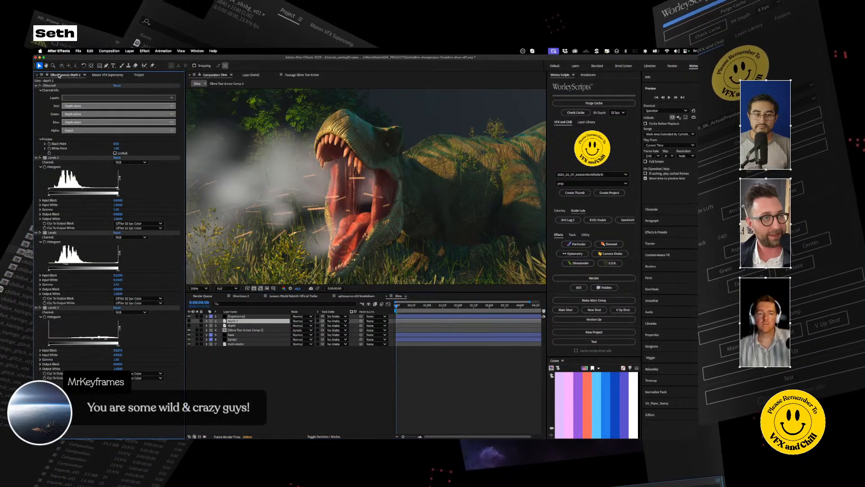
pyautogui.click(197, 321)
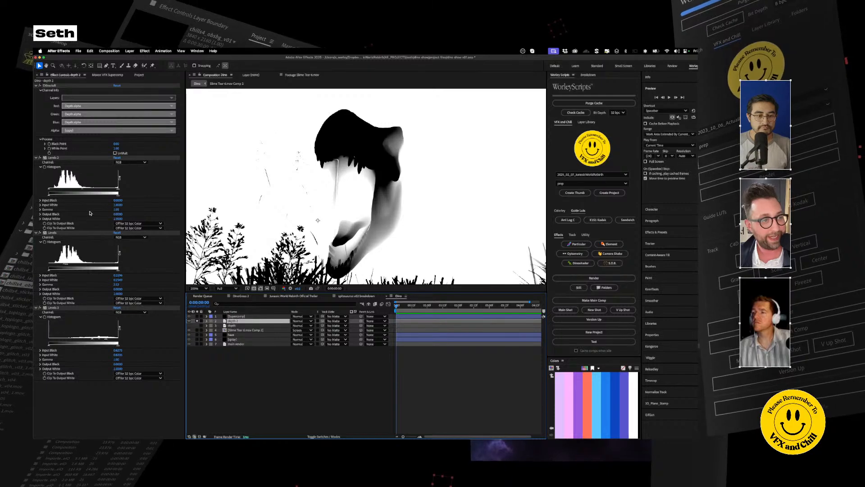
pyautogui.moveTo(84, 191); pyautogui.dragTo(78, 190)
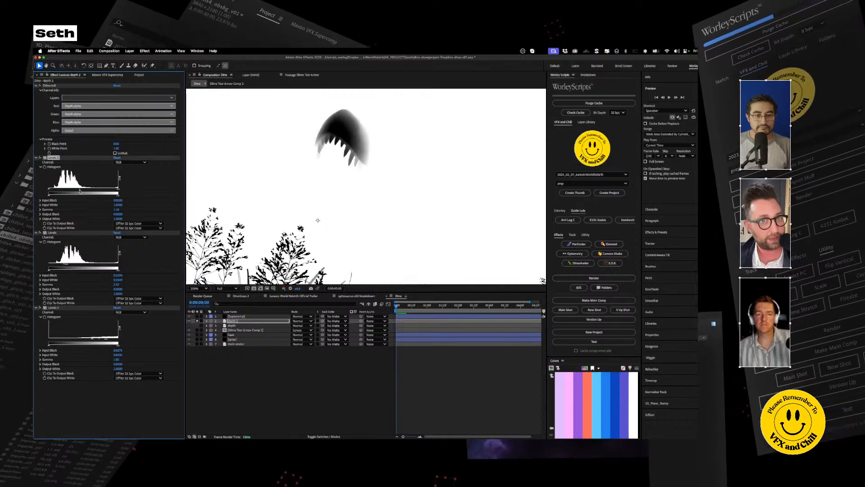
pyautogui.click(198, 321)
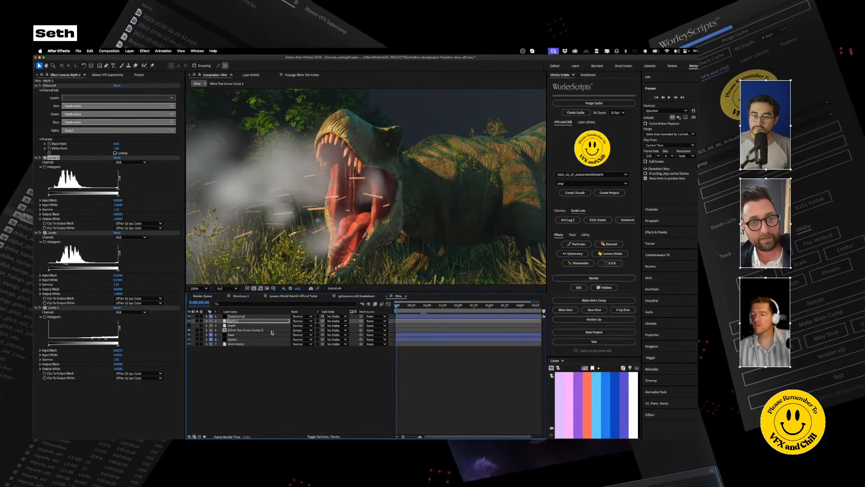
pyautogui.scroll(-2, 339, 189)
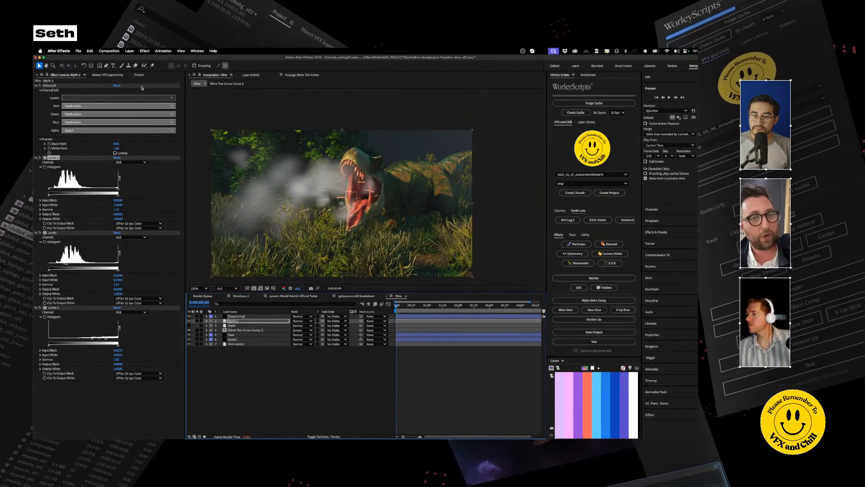
# Widen the Supercomp workspace and delete two of the haze layer's preset effects, keeping the first two.
pyautogui.click(108, 74)
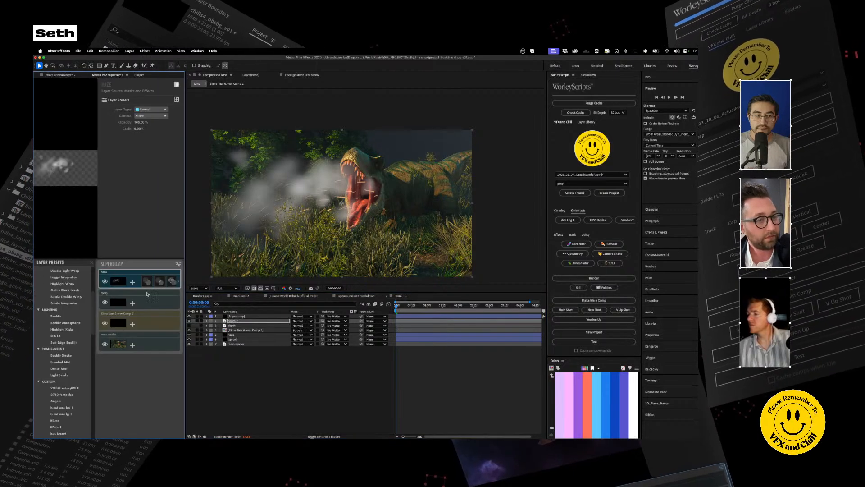
pyautogui.moveTo(185, 230); pyautogui.dragTo(249, 241)
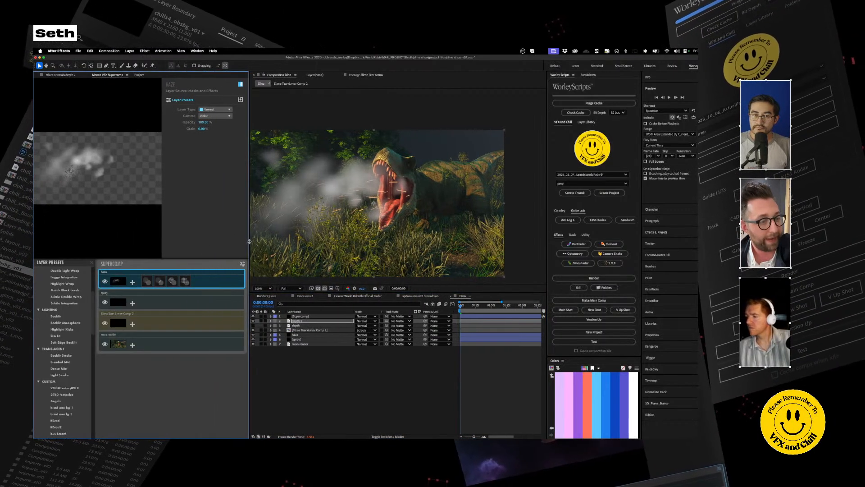
pyautogui.click(160, 282)
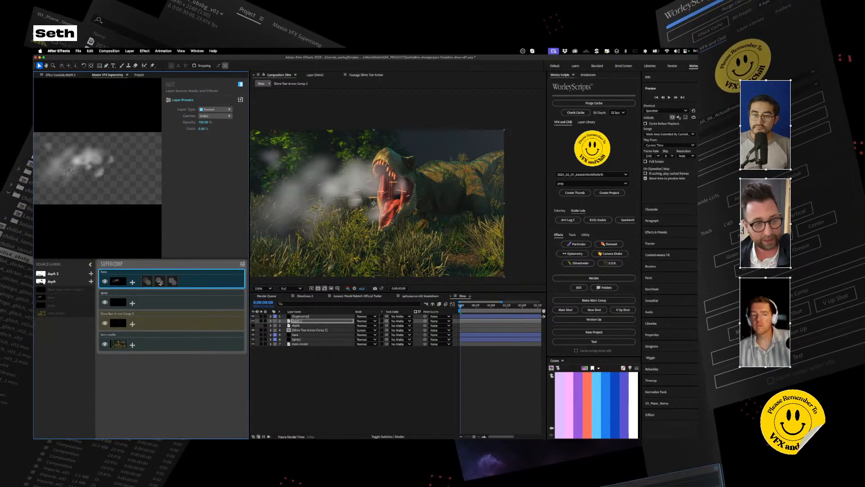
pyautogui.click(173, 283)
pyautogui.press('Delete')
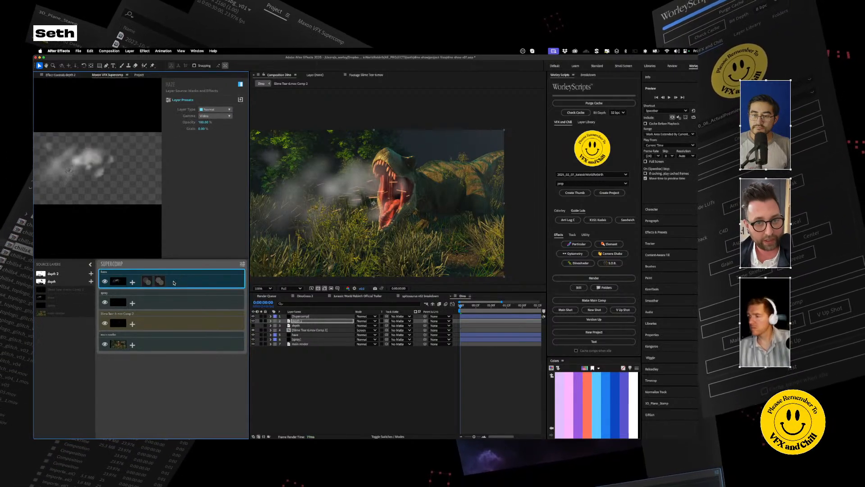
# Set the Amount of the haze layer's Blur Behind effect to 50%.
pyautogui.click(148, 281)
pyautogui.click(203, 100)
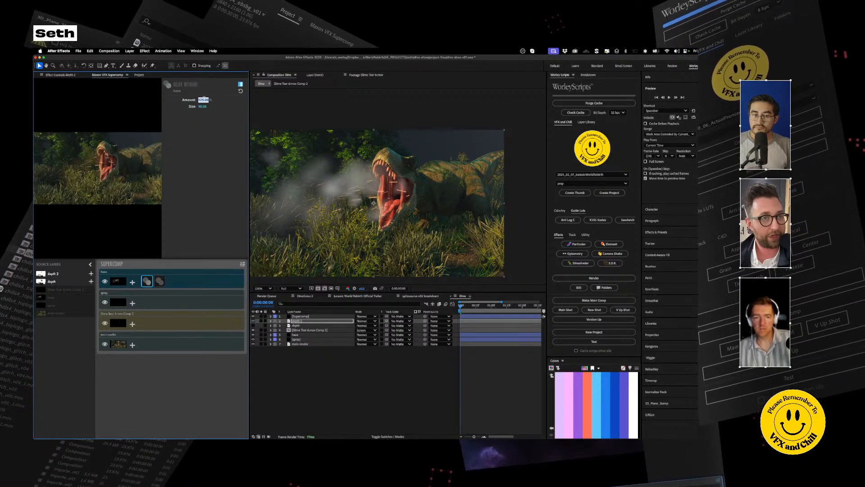
pyautogui.write('50')
pyautogui.press('Return')
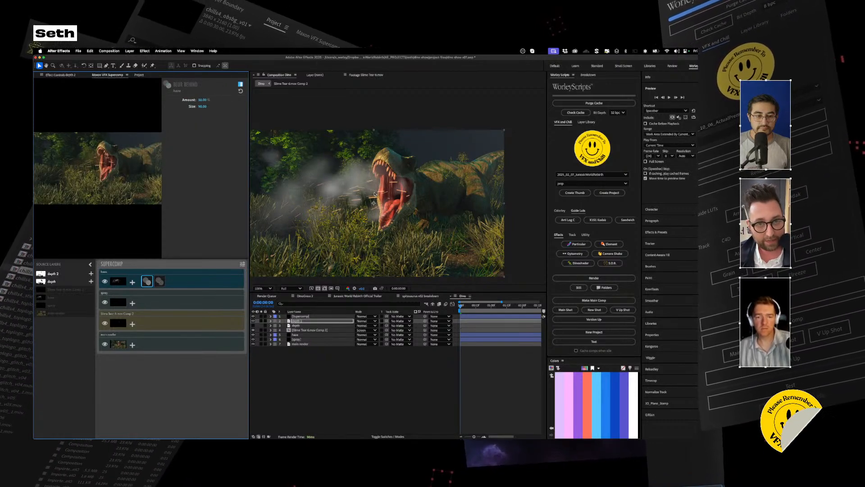
# Check the haze layer's second effect, and set the haze layer's opacity to 10%.
pyautogui.click(159, 282)
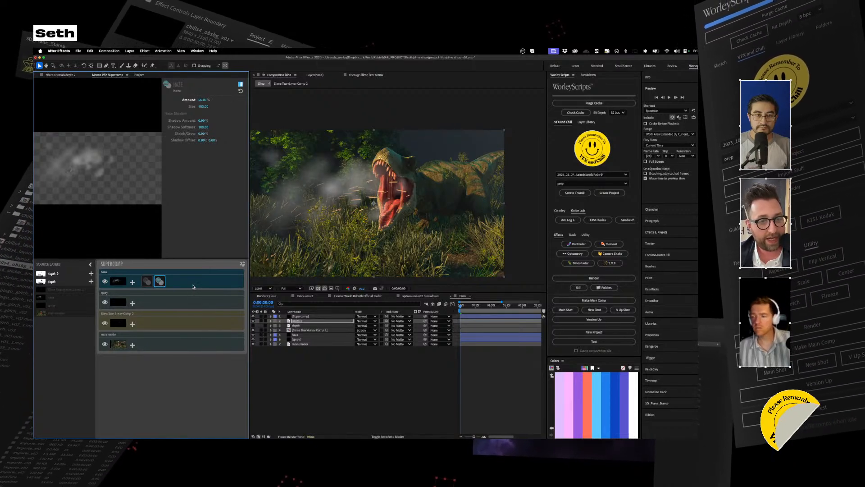
pyautogui.click(223, 279)
pyautogui.click(202, 122)
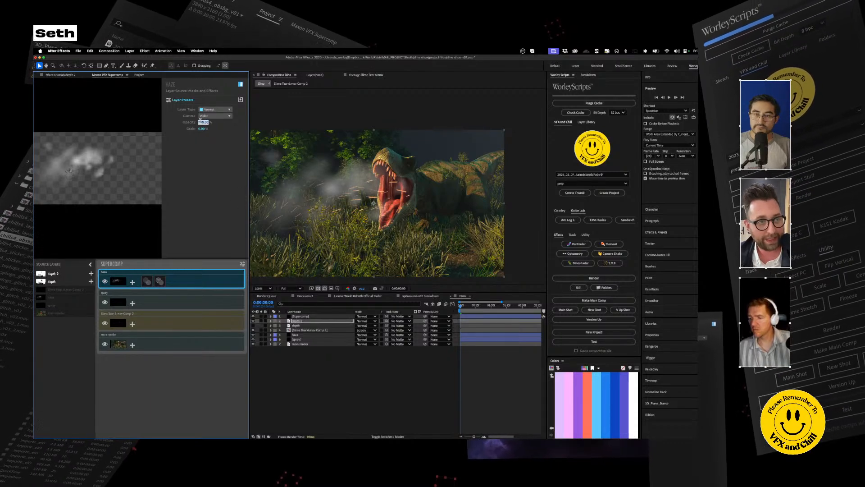
pyautogui.write('10')
pyautogui.press('Return')
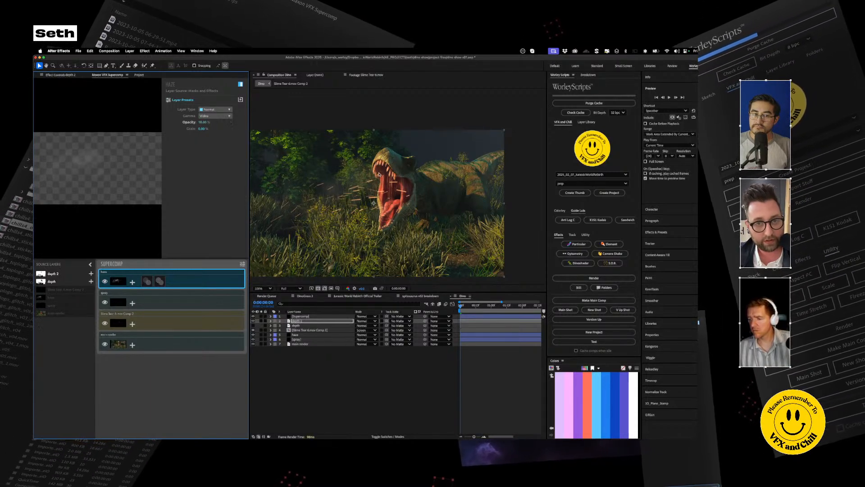
# Examine the dinosaur's mouth up close, comparing the Supercomp with the haze layer hidden and shown.
pyautogui.scroll(2, 384, 185)
pyautogui.scroll(-2, 384, 185)
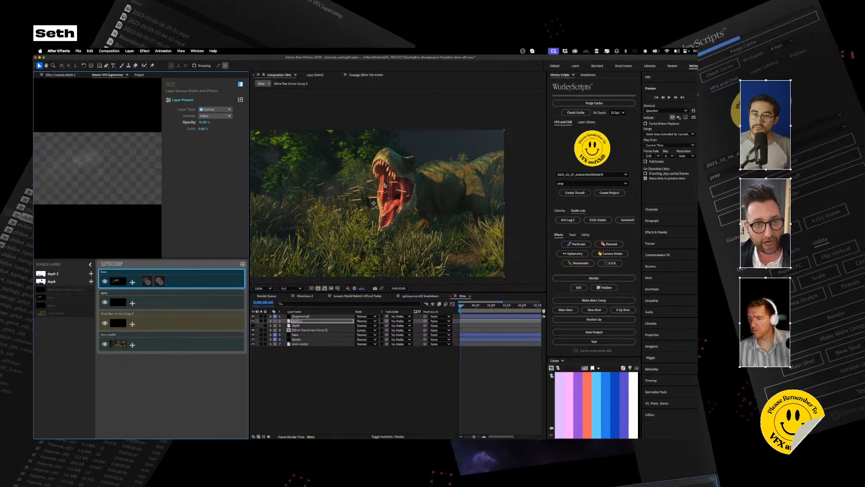
pyautogui.scroll(2, 385, 185)
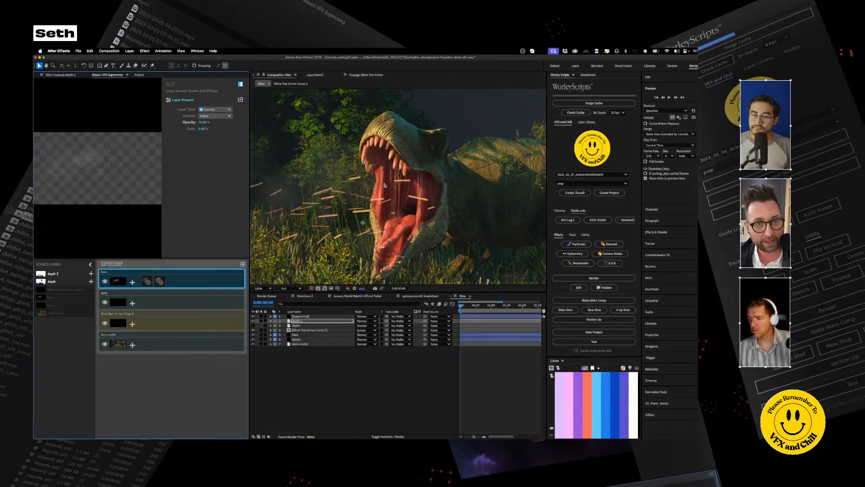
pyautogui.click(105, 281)
pyautogui.click(105, 281)
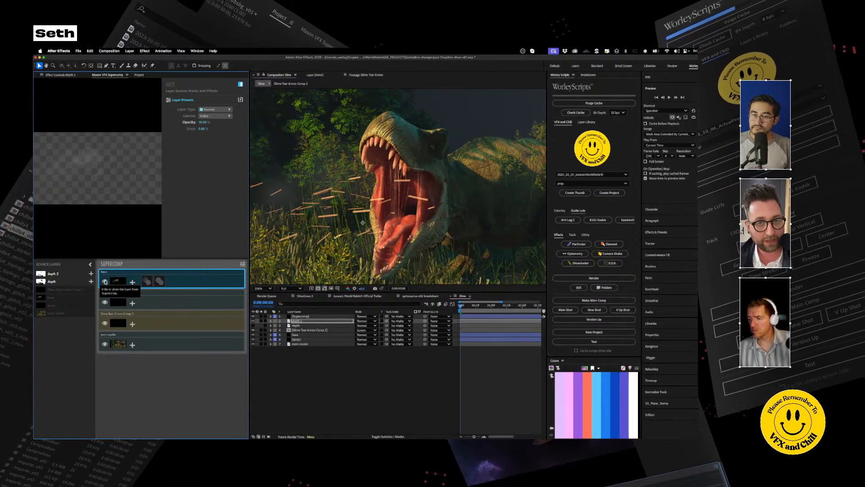
# Review the Supercomp section of the spinosaurus breakdown composition, and return to the Dino composition.
pyautogui.click(461, 311)
pyautogui.click(420, 296)
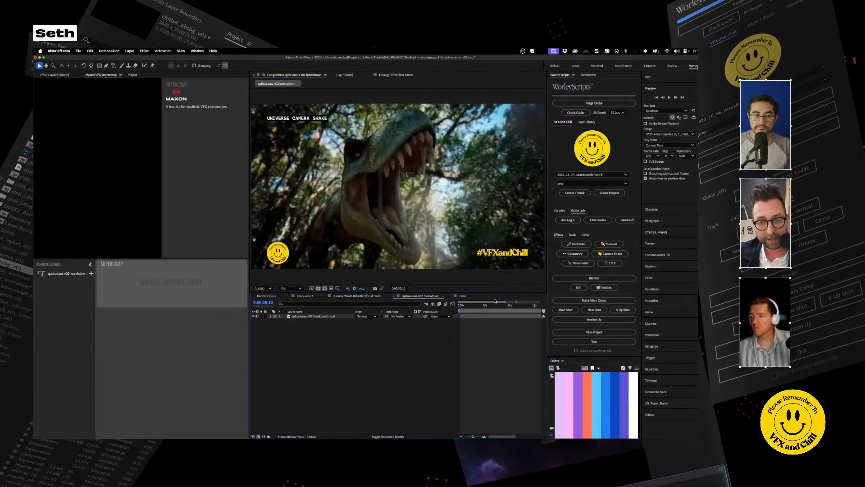
pyautogui.click(508, 307)
pyautogui.moveTo(509, 307); pyautogui.dragTo(534, 306)
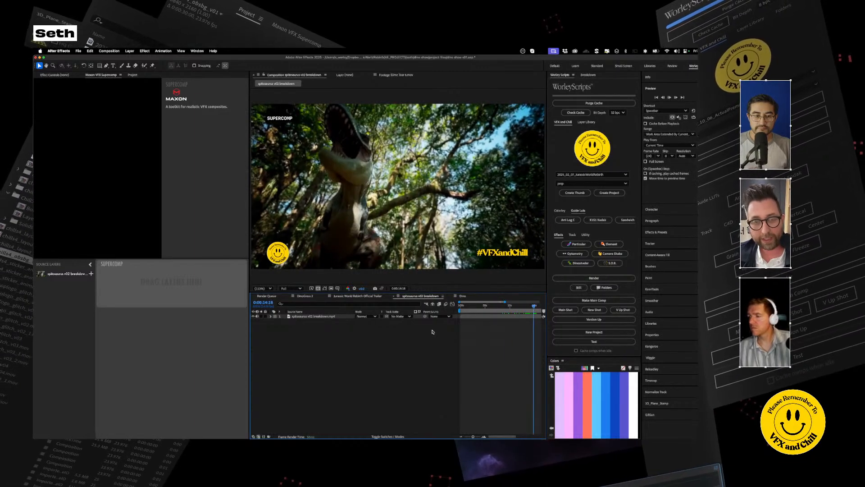
pyautogui.press('space')
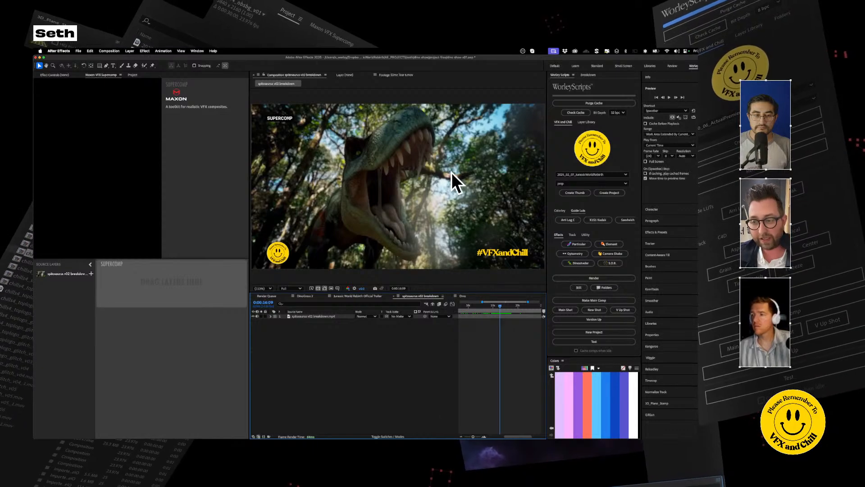
pyautogui.click(463, 296)
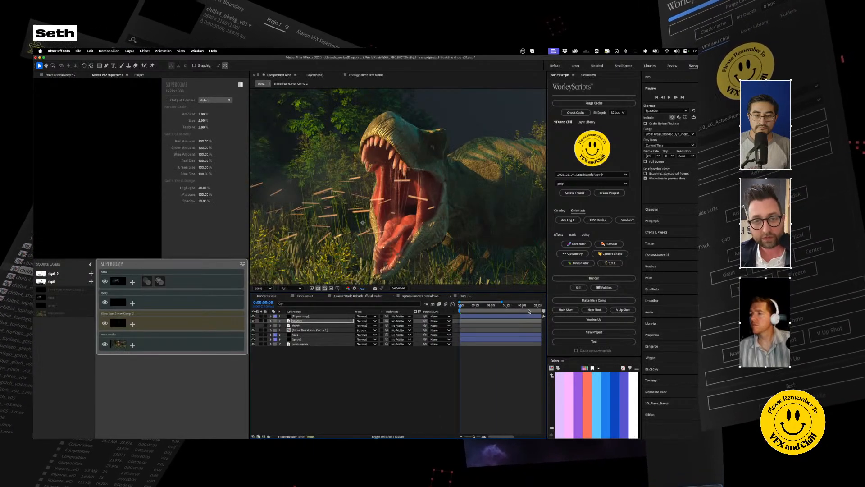
# Set the particle size of the spray layer's particle effect to 2.
pyautogui.click(157, 296)
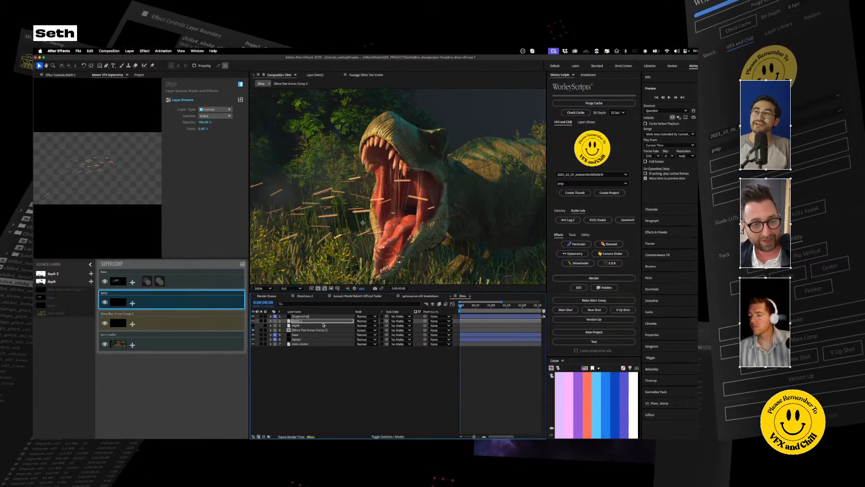
pyautogui.click(300, 335)
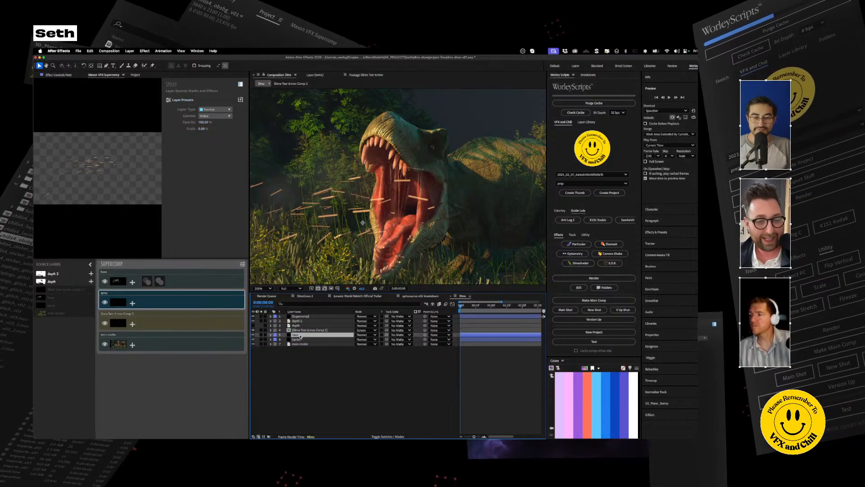
pyautogui.click(299, 340)
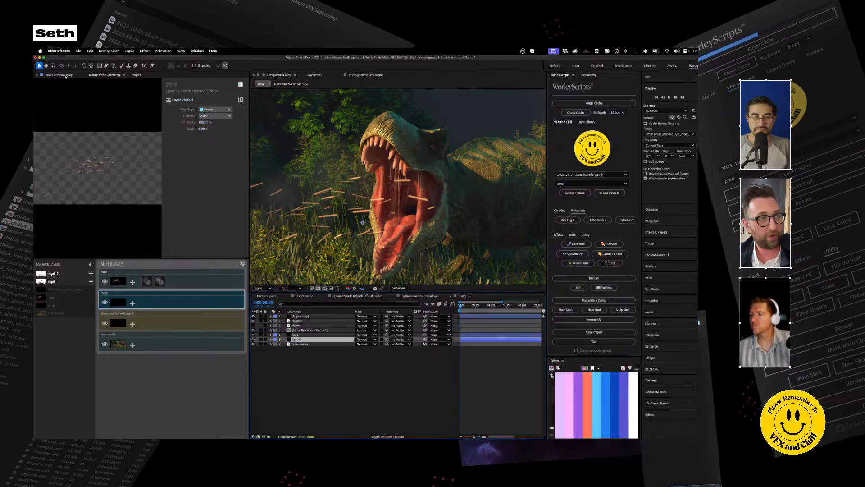
pyautogui.scroll(-10, 41, 313)
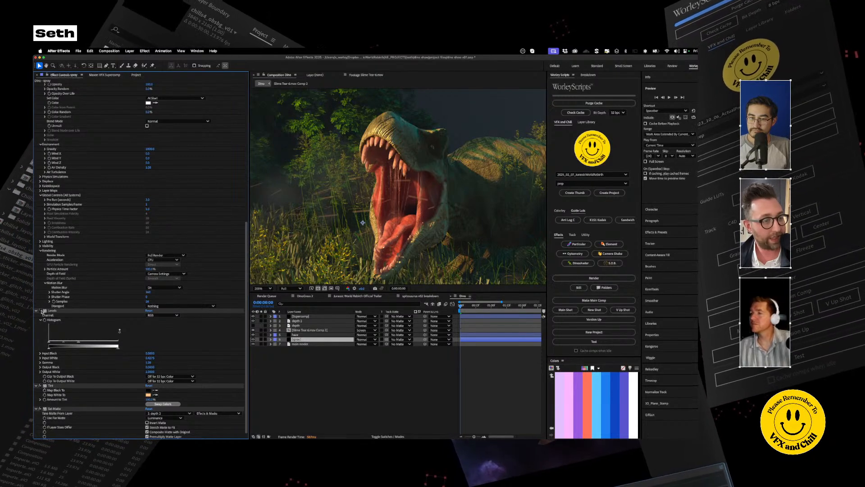
pyautogui.scroll(5, 40, 313)
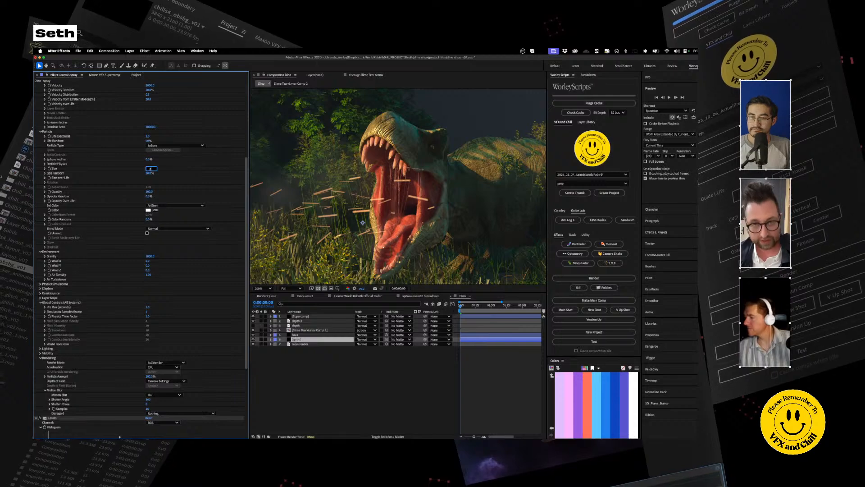
pyautogui.press('Return')
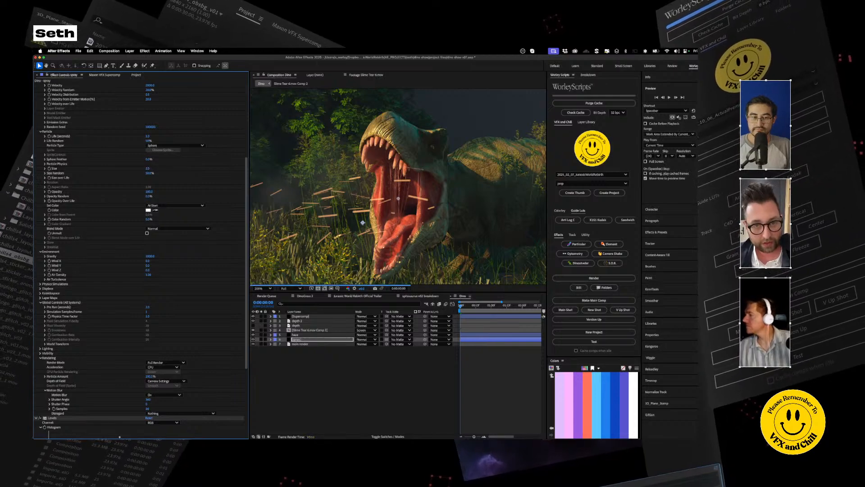
pyautogui.click(191, 170)
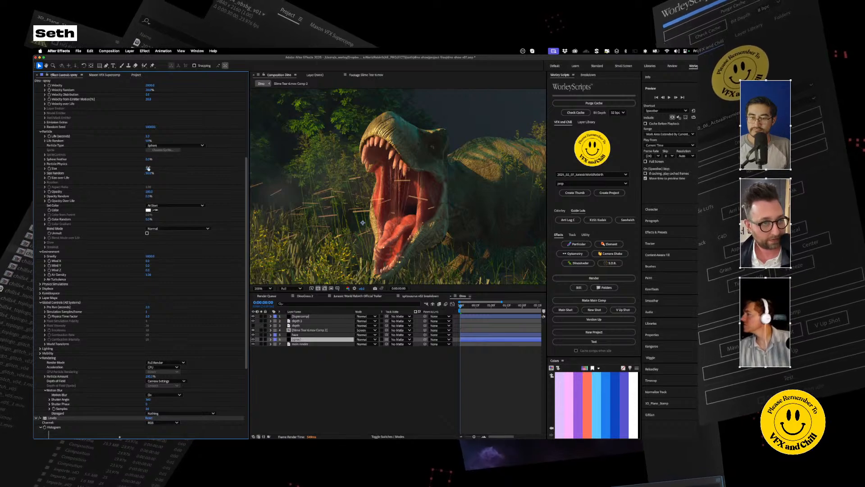
pyautogui.press('Return')
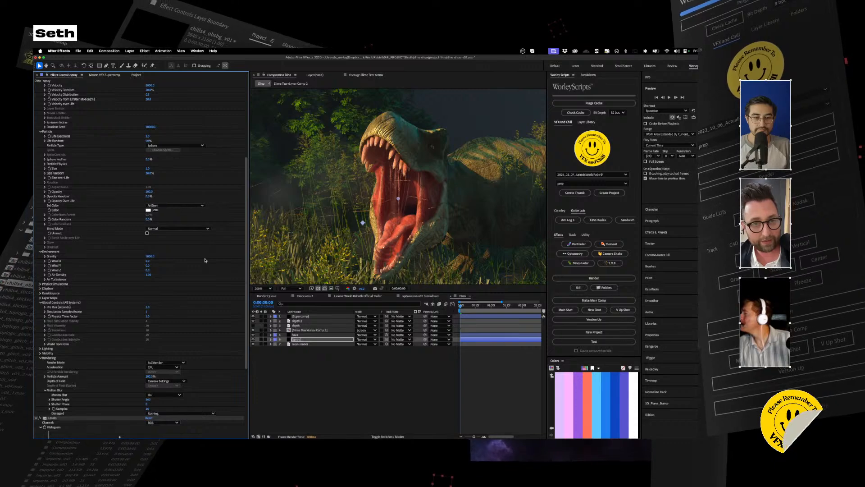
pyautogui.press('Return')
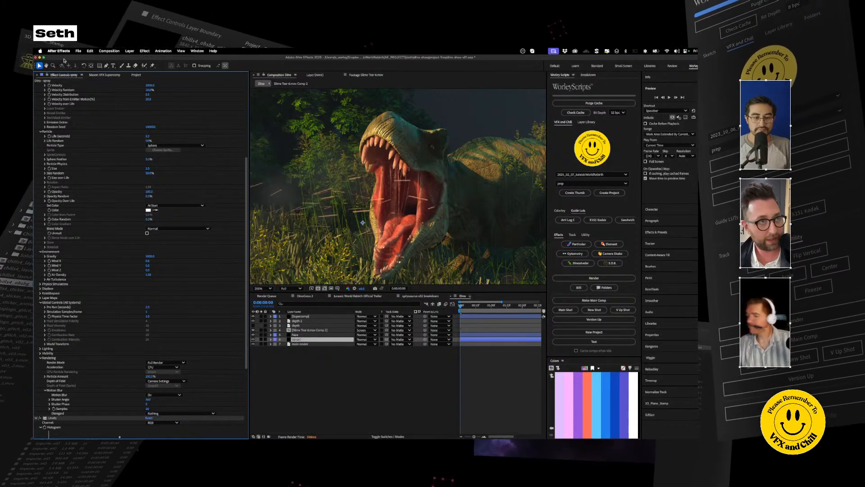
# Add a Supercomp effect to the spray layer and set its Amount to about 78%.
pyautogui.click(95, 75)
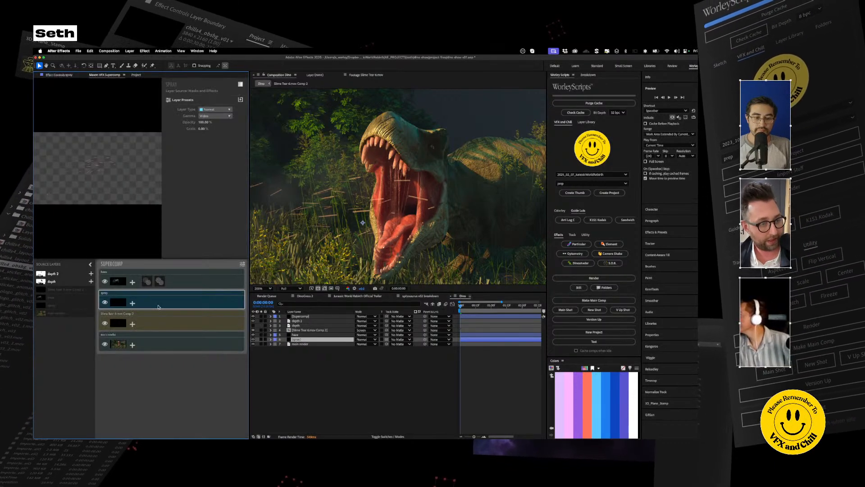
pyautogui.click(132, 303)
pyautogui.click(164, 302)
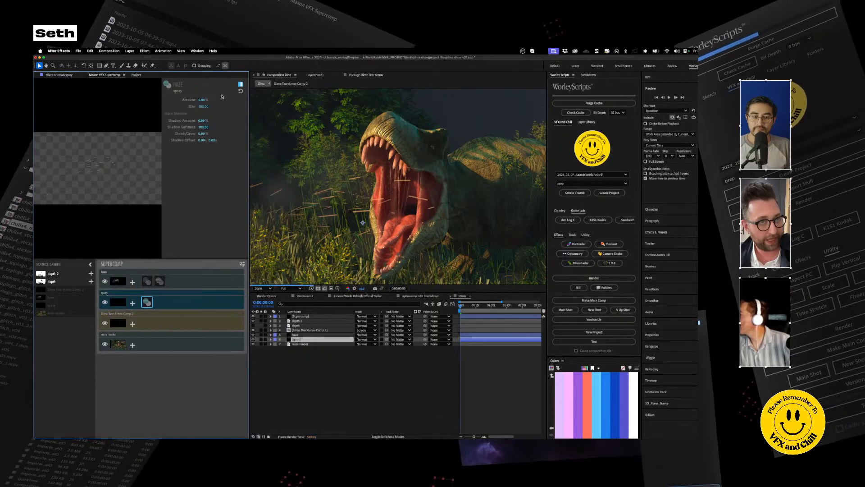
pyautogui.moveTo(203, 99); pyautogui.dragTo(204, 104)
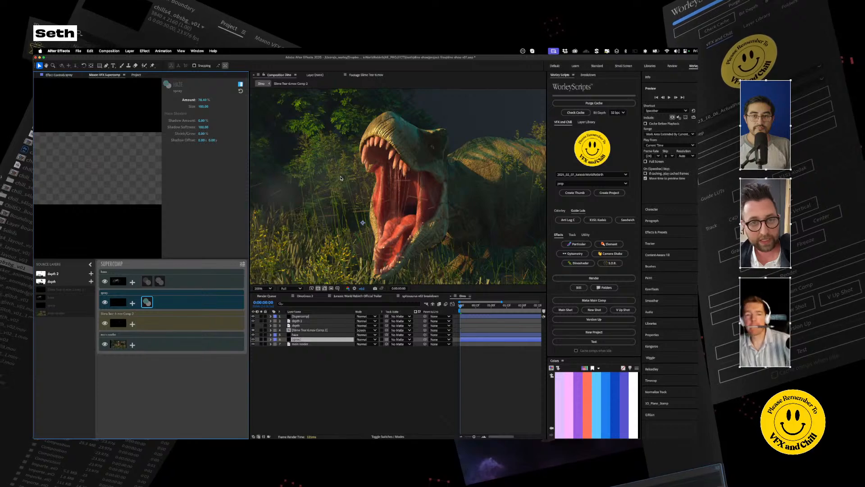
pyautogui.click(150, 325)
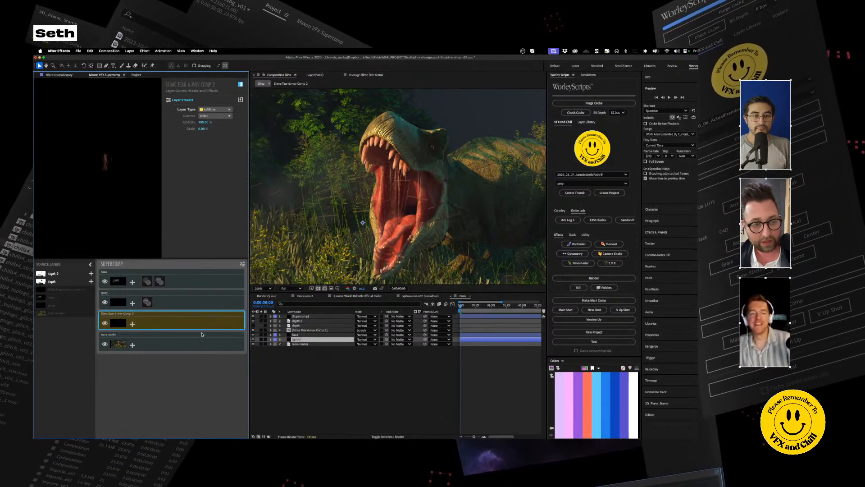
pyautogui.click(132, 325)
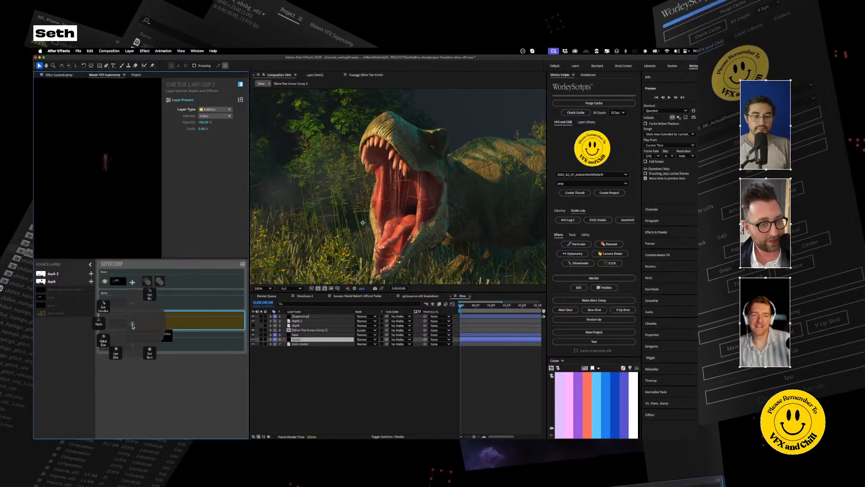
pyautogui.click(132, 325)
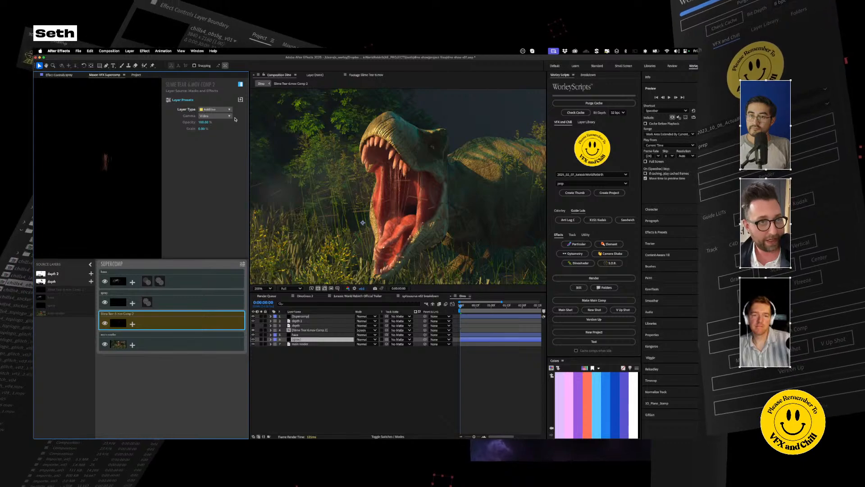
# Examine the composite at full frame and close up around the dinosaur's open mouth.
pyautogui.click(407, 384)
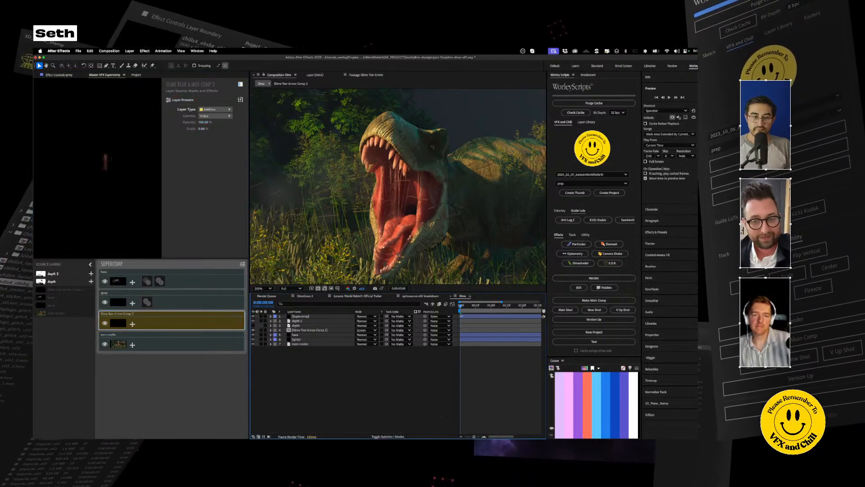
pyautogui.scroll(-1, 370, 210)
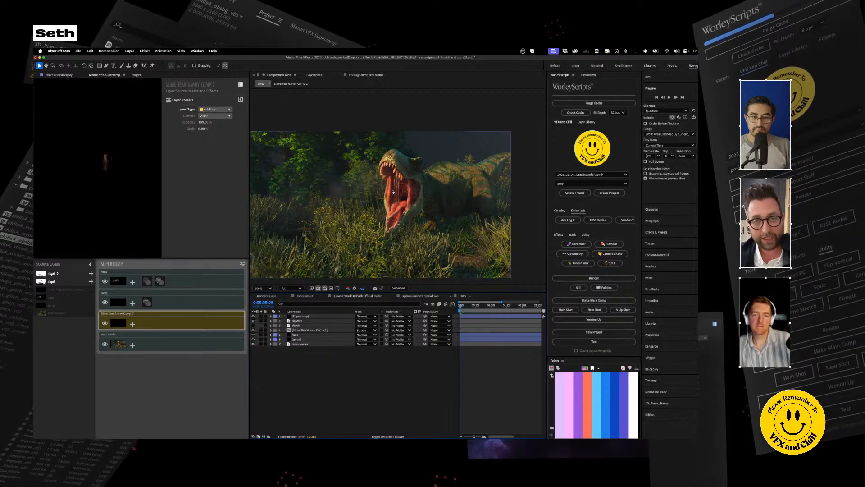
pyautogui.scroll(1, 392, 191)
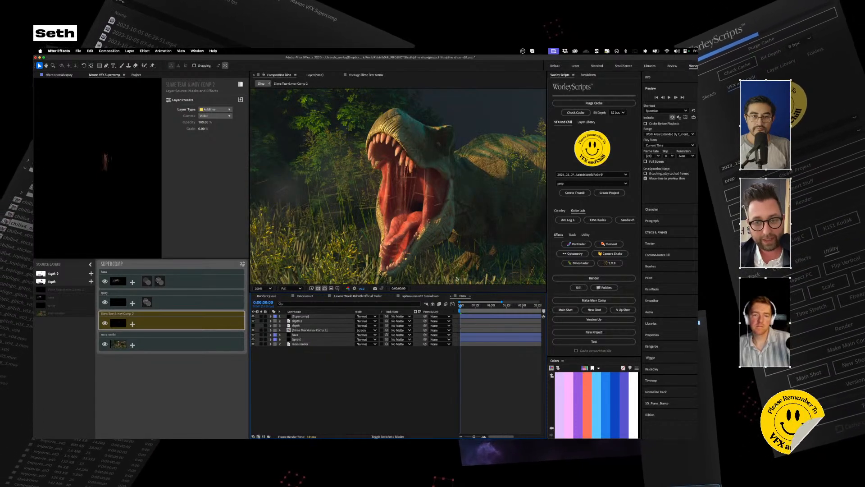
pyautogui.scroll(-2, 396, 196)
pyautogui.scroll(1, 397, 190)
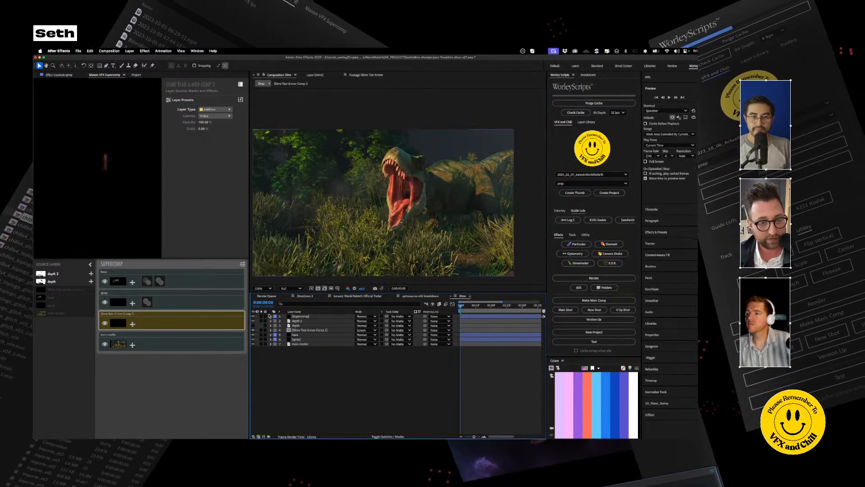
pyautogui.click(306, 345)
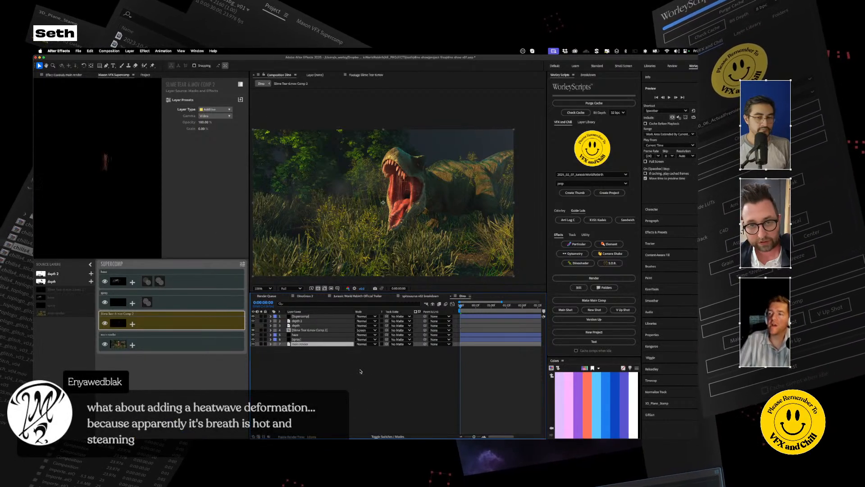
pyautogui.press('.')
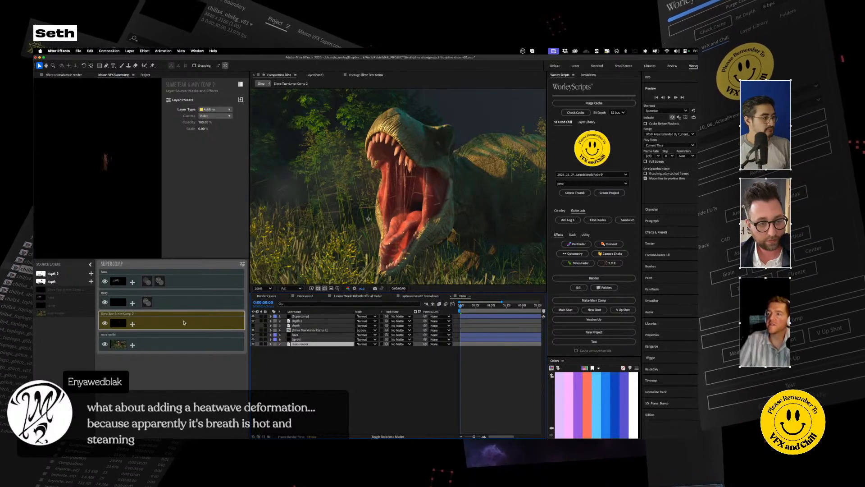
pyautogui.click(190, 282)
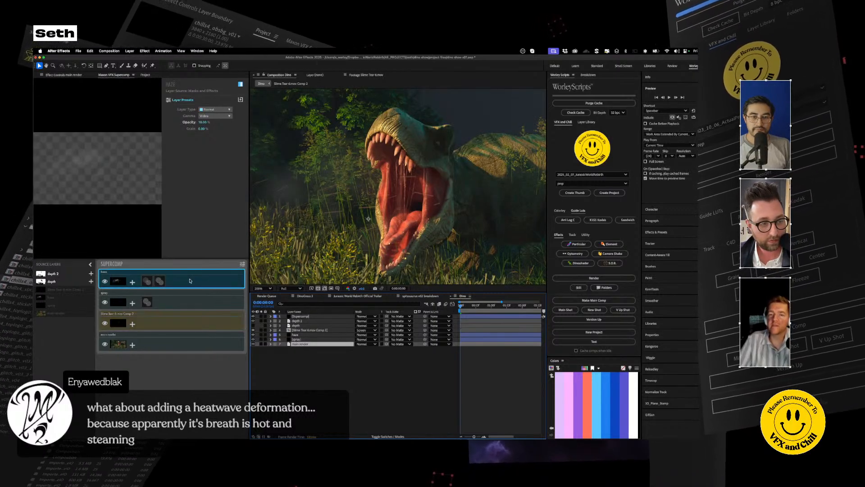
pyautogui.click(133, 283)
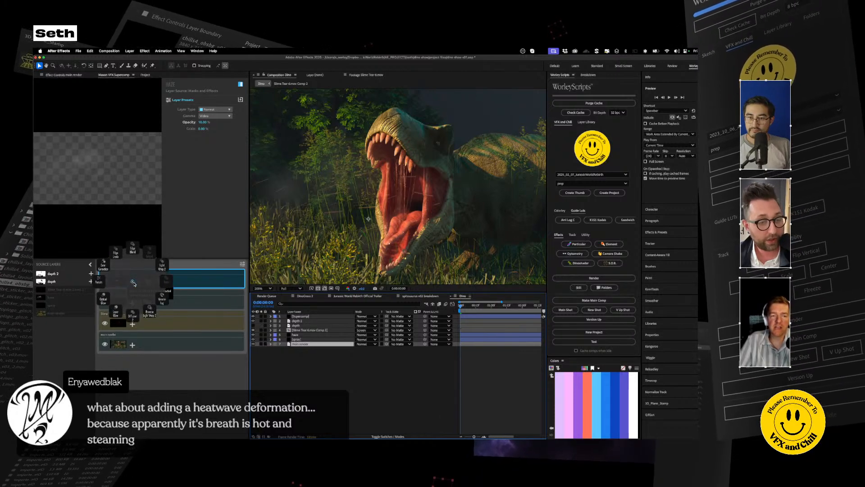
pyautogui.click(133, 284)
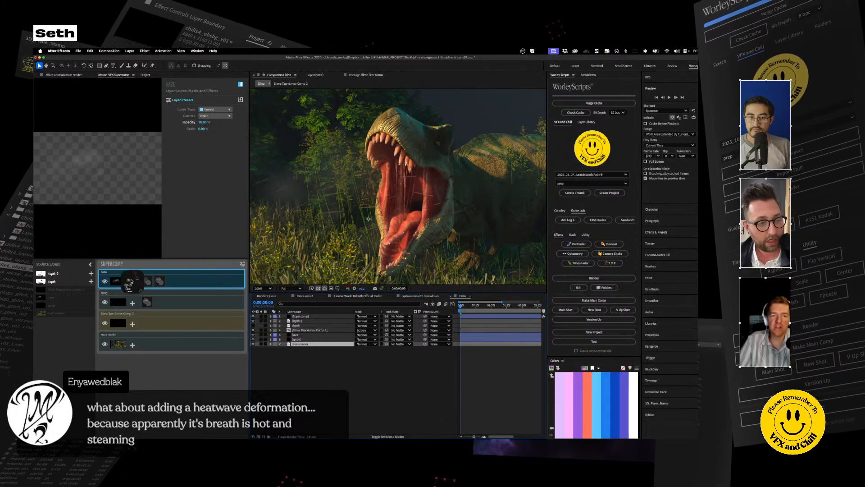
# Duplicate the haze layer, add the copy to the Supercomp between haze and spray, and set its layer type to Adjustment.
pyautogui.click(298, 336)
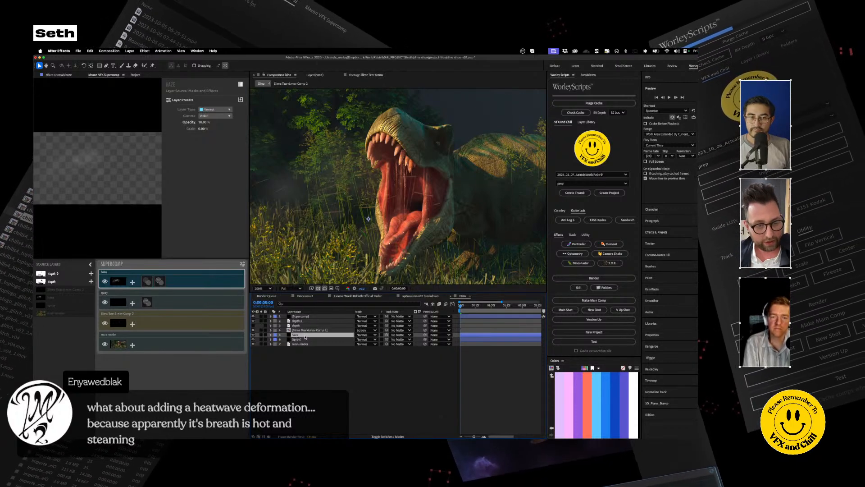
pyautogui.press('super+d')
pyautogui.moveTo(60, 297)
pyautogui.mouseDown()
pyautogui.moveTo(158, 309)
pyautogui.moveTo(169, 302)
pyautogui.mouseUp()
pyautogui.click(228, 110)
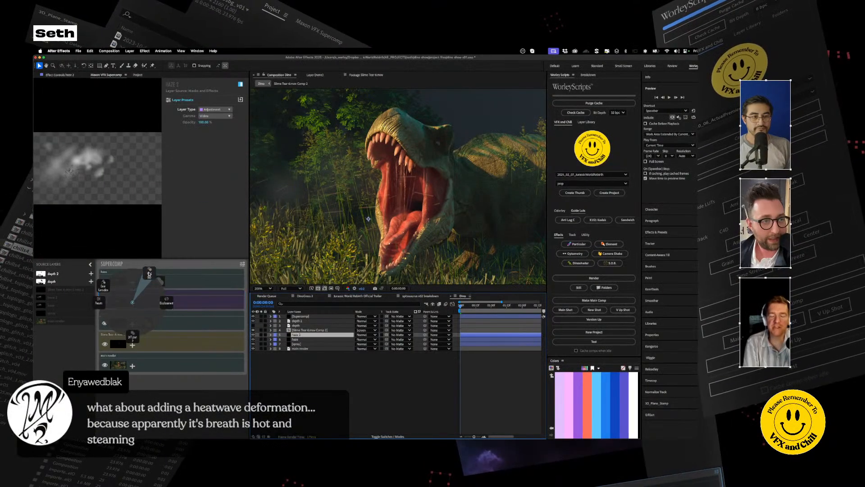
# Try a Heat Blur effect on the haze 2 adjustment layer with a lower Blur value.
pyautogui.click(149, 274)
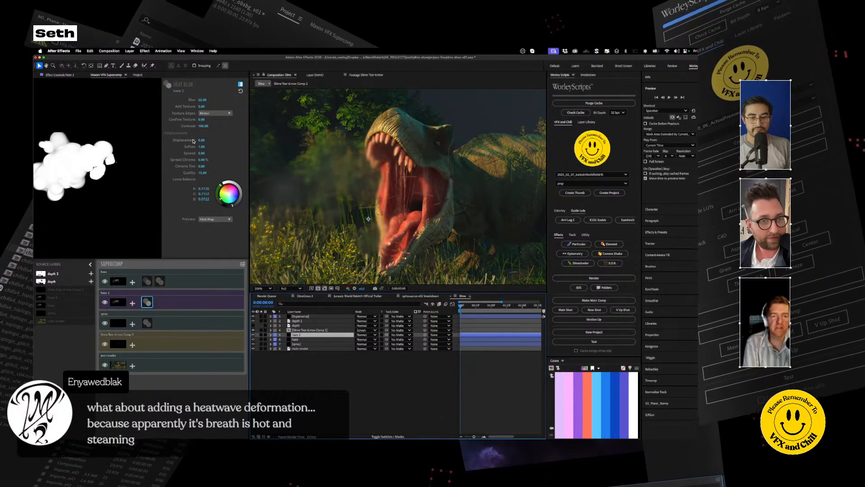
pyautogui.click(201, 100)
pyautogui.write('5')
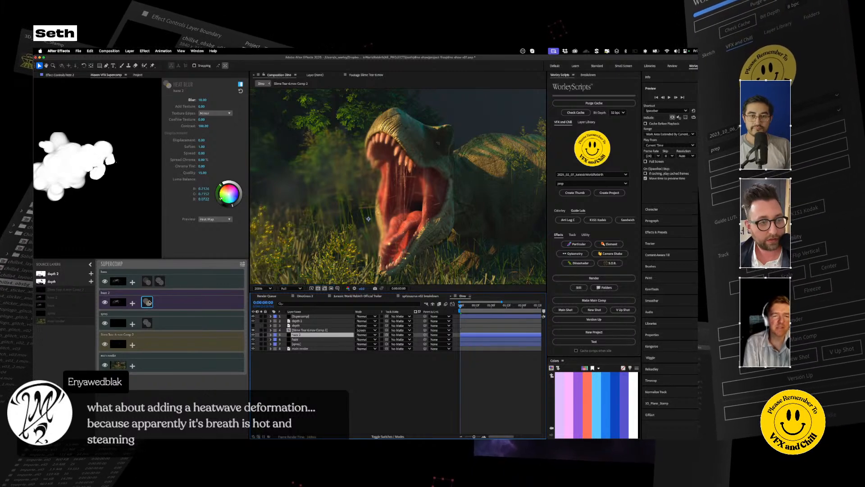
# Replace the Heat Blur on haze 2 with a Displacement effect and set its Spread to 0%.
pyautogui.click(133, 303)
pyautogui.click(166, 301)
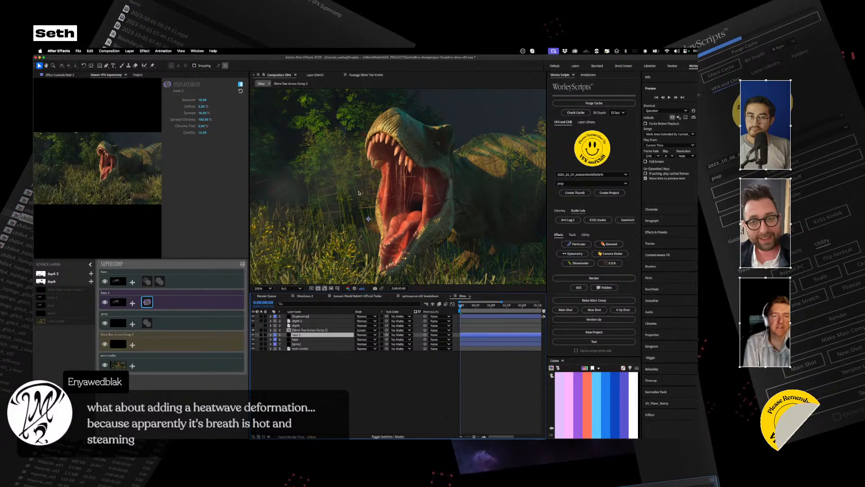
pyautogui.click(202, 113)
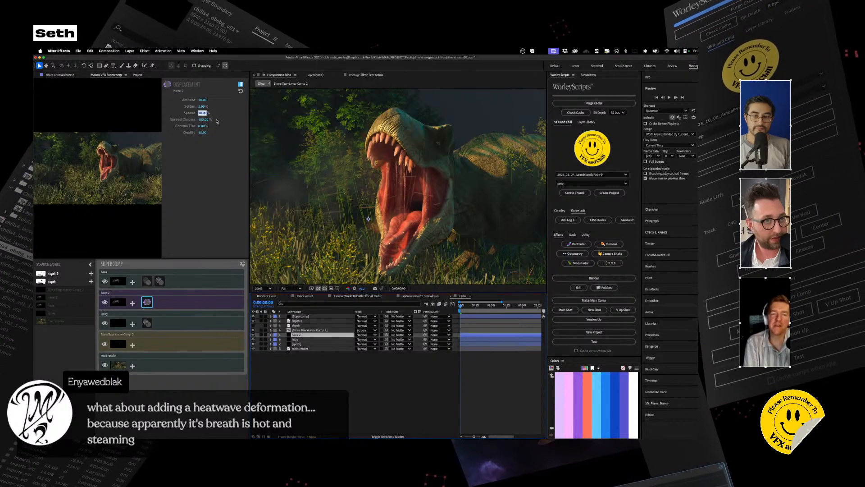
pyautogui.write('0')
pyautogui.press('Return')
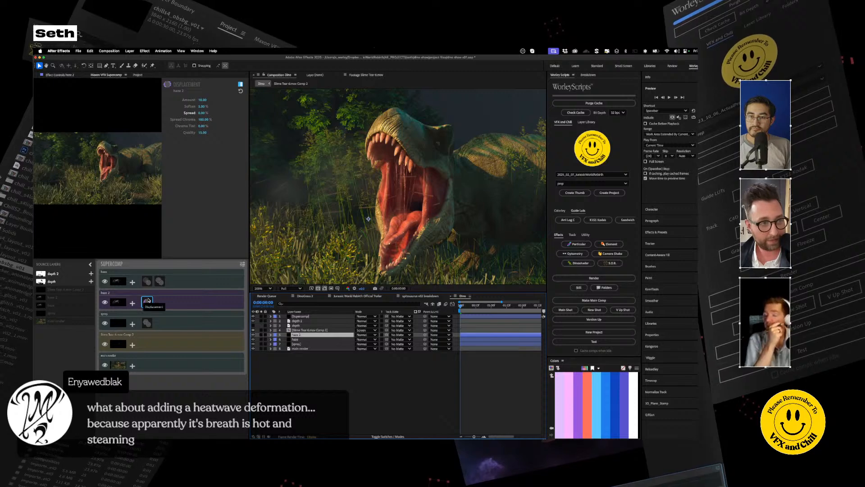
# Remove the Displacement effect and the haze 2 adjustment layer from the Supercomp.
pyautogui.press('Delete')
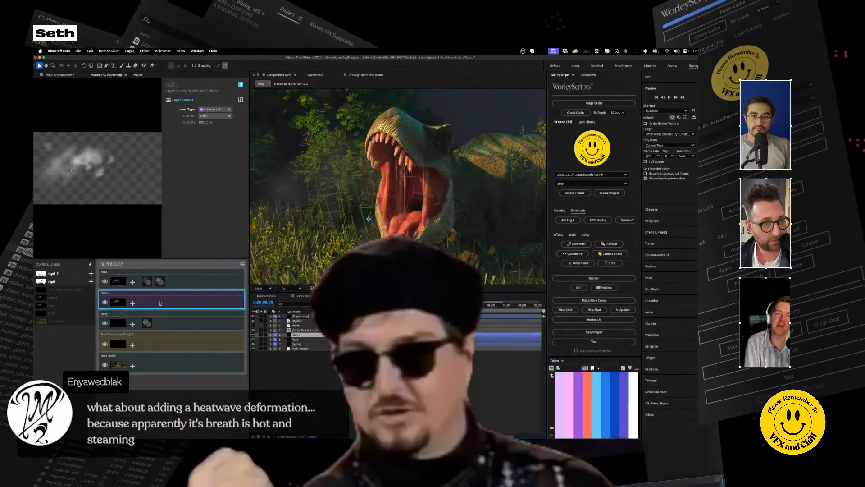
pyautogui.press('Delete')
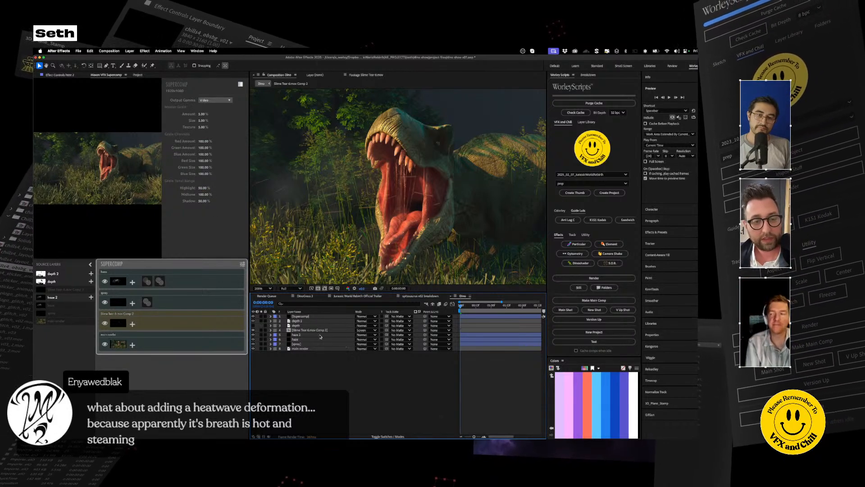
# Create a new solid named displace and move it to the top of the layer stack.
pyautogui.click(309, 325)
pyautogui.click(129, 51)
pyautogui.moveTo(153, 59)
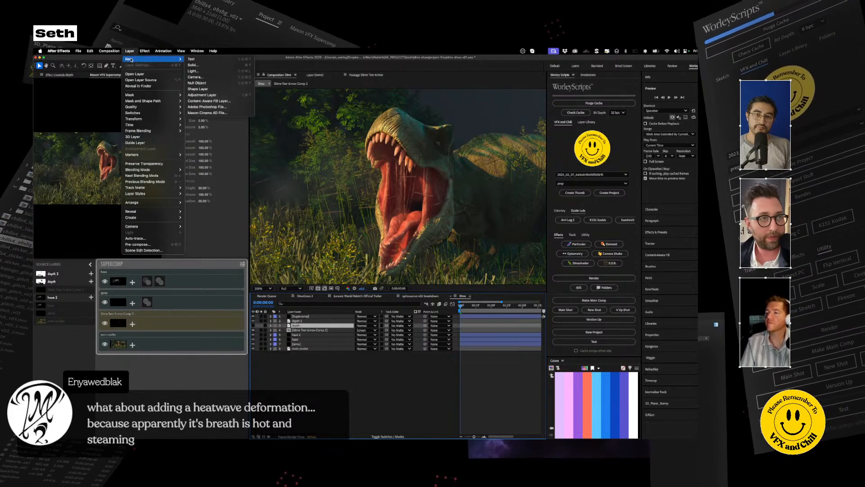
pyautogui.click(193, 65)
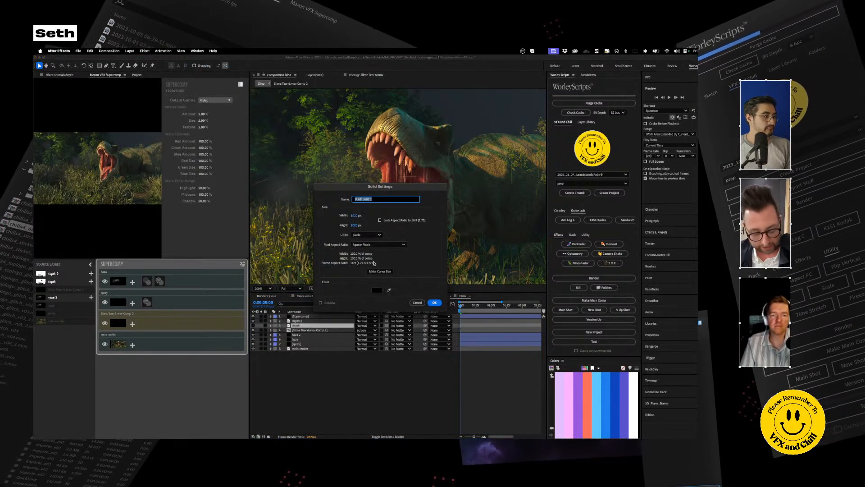
pyautogui.write('displace')
pyautogui.press('Return')
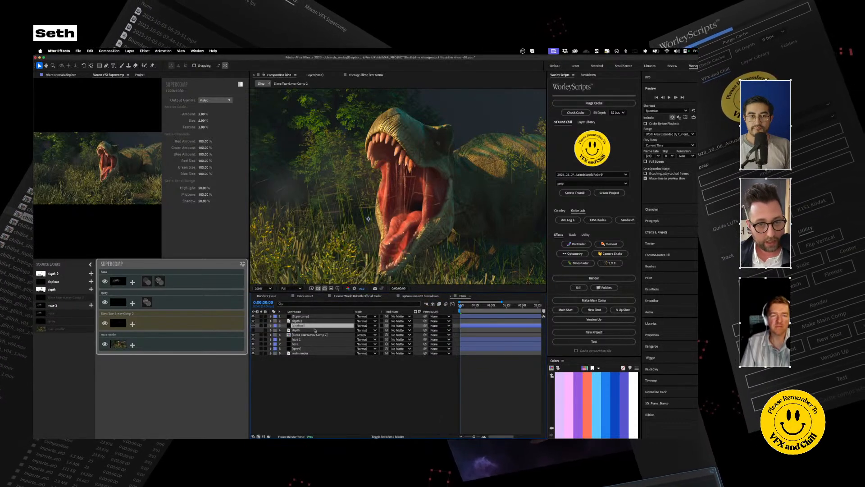
pyautogui.moveTo(304, 328); pyautogui.dragTo(308, 319)
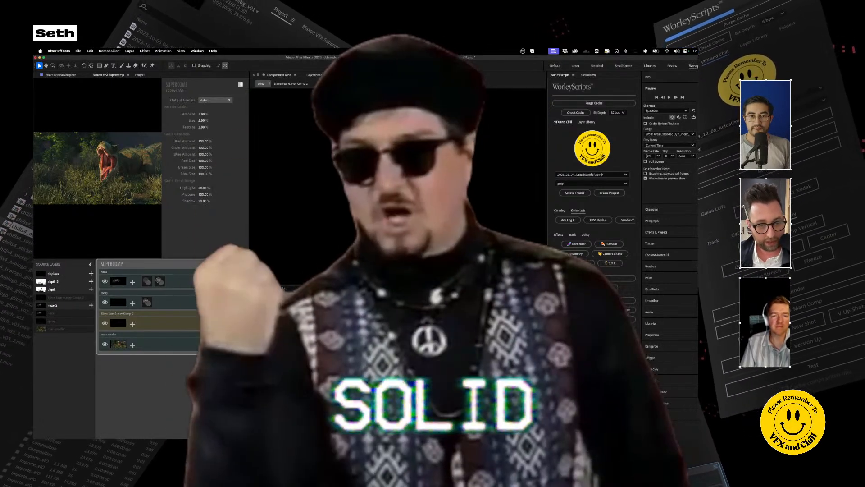
# Apply CC Composite to the displace solid and choose the haze layer as its source layer.
pyautogui.hotkey('ctrl', 'space')
pyautogui.write('cc comp')
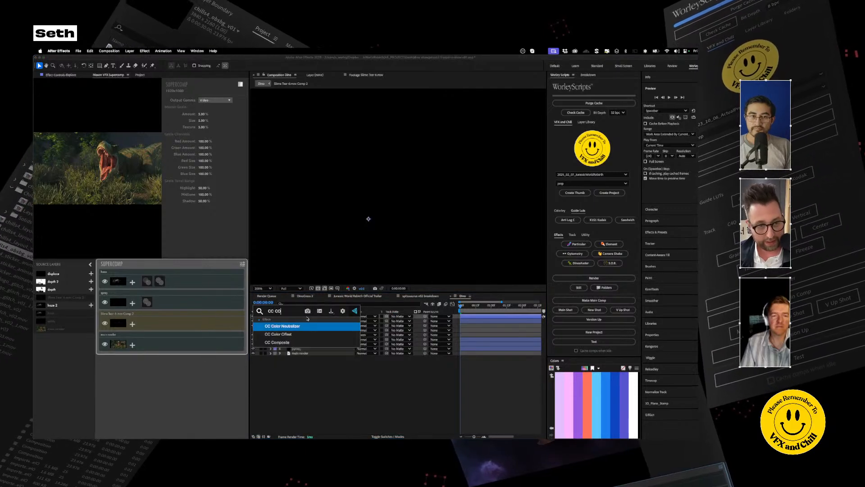
pyautogui.press('Return')
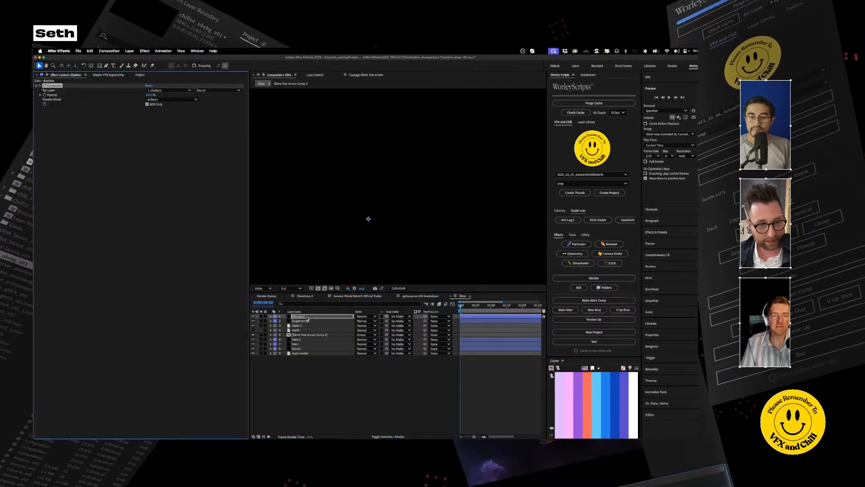
pyautogui.click(184, 91)
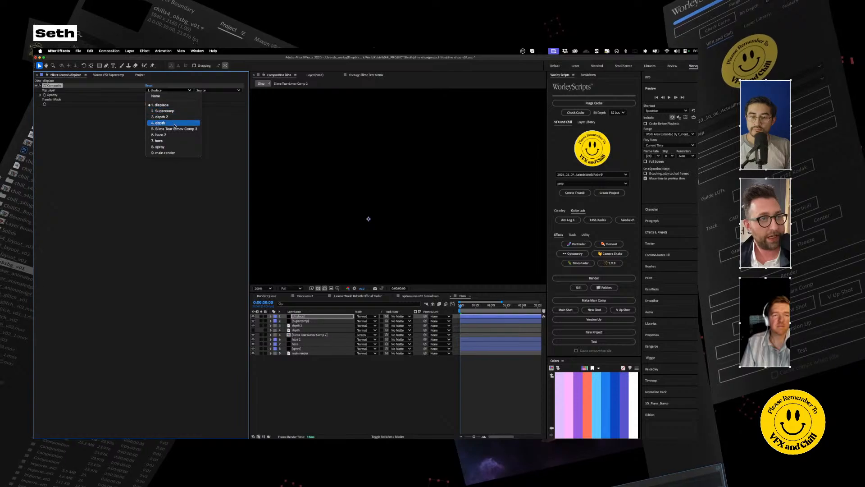
pyautogui.click(167, 141)
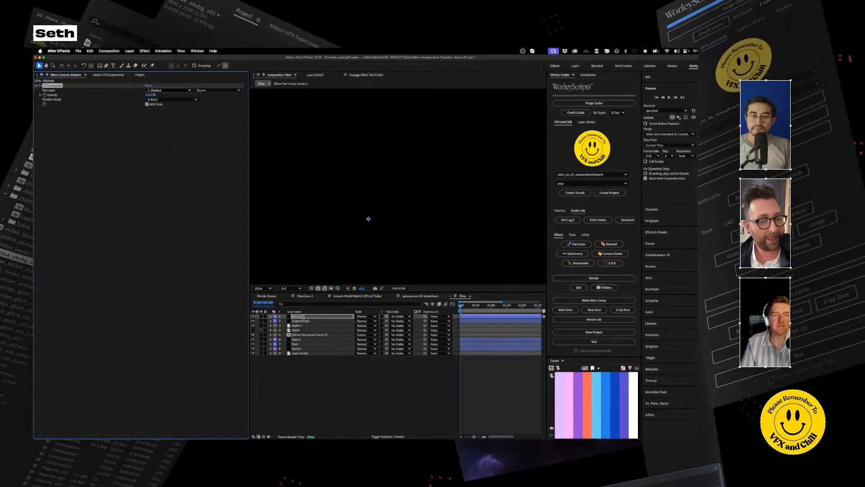
# Delete the haze 2 layer from the comp and set the CC Composite source on displace to Effects & Masks.
pyautogui.click(301, 340)
pyautogui.press('Delete')
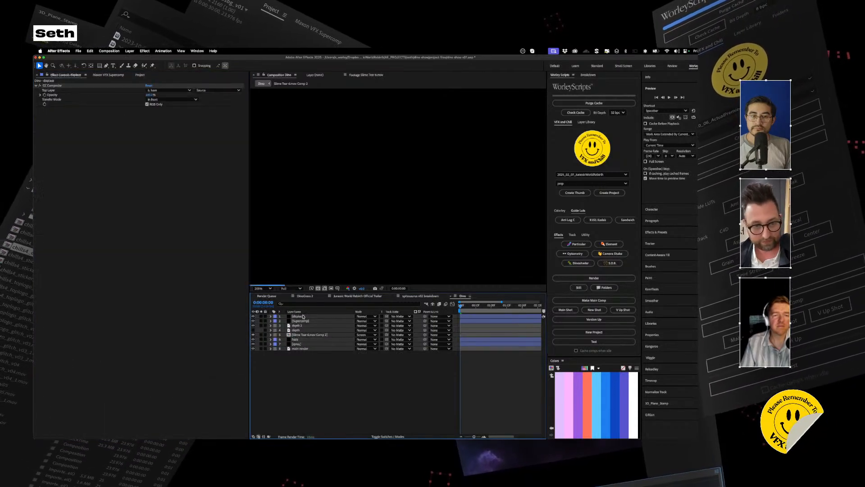
pyautogui.click(300, 317)
pyautogui.click(217, 91)
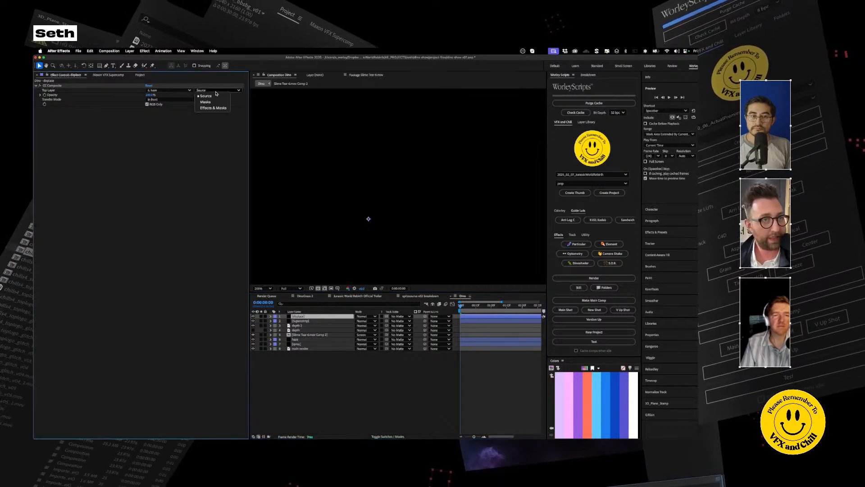
pyautogui.click(215, 107)
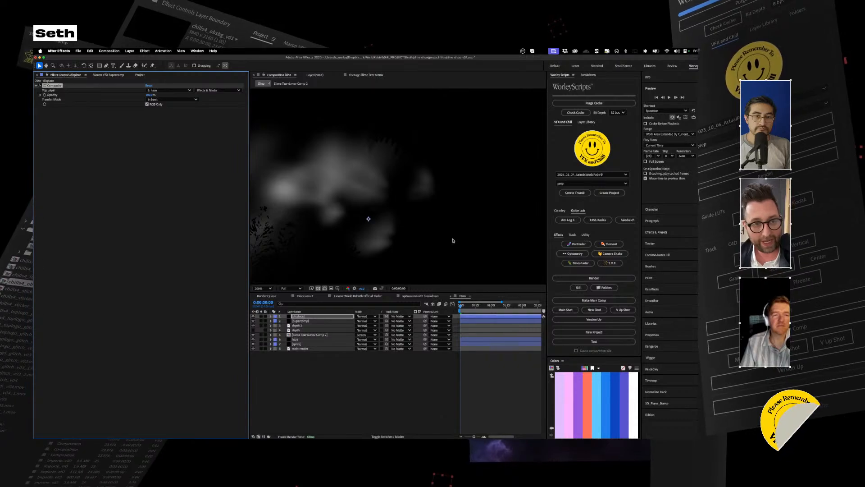
# Hide the displace layer and place it directly beneath the Supercomp layer.
pyautogui.click(253, 316)
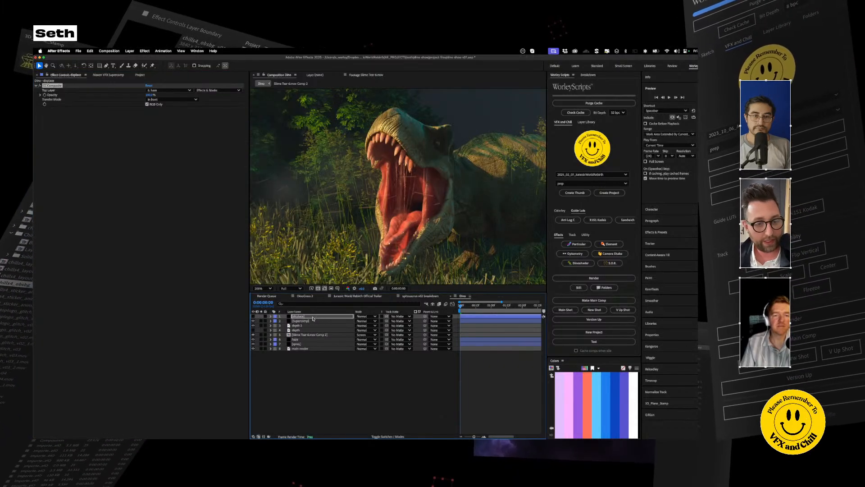
pyautogui.moveTo(303, 318); pyautogui.dragTo(302, 324)
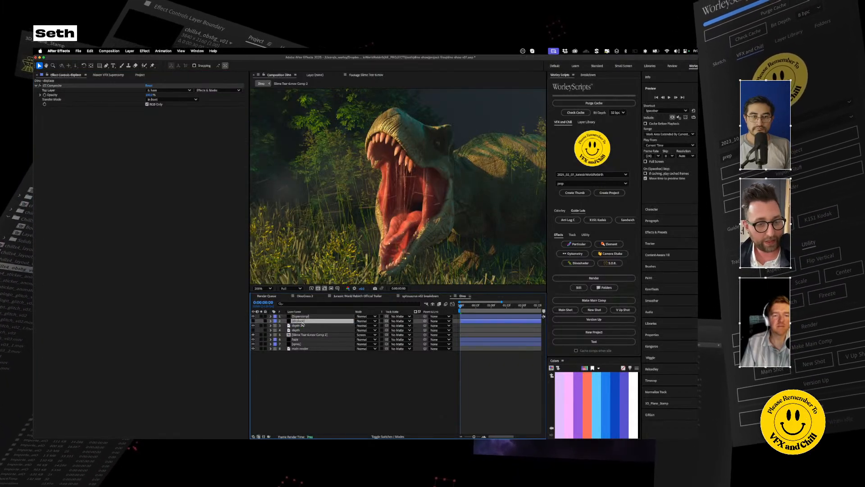
# Add the displace layer to the Supercomp between haze and spray, and set its layer type to Adjustment.
pyautogui.click(110, 75)
pyautogui.moveTo(52, 275); pyautogui.dragTo(154, 302)
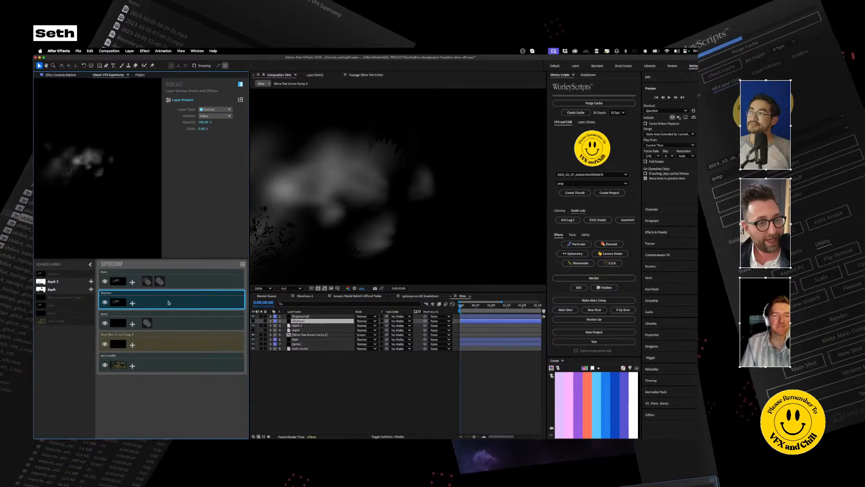
pyautogui.click(215, 110)
pyautogui.click(219, 126)
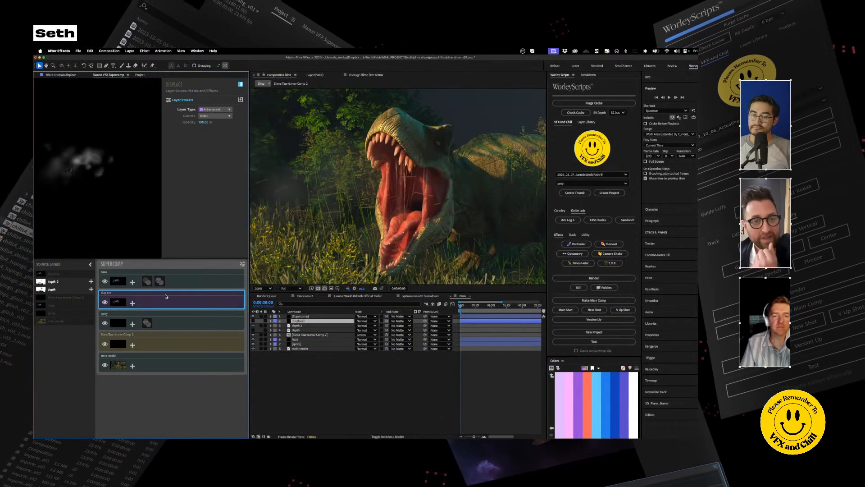
# Add a Displacement effect to the displace layer in the Supercomp and lower its Amount.
pyautogui.click(133, 303)
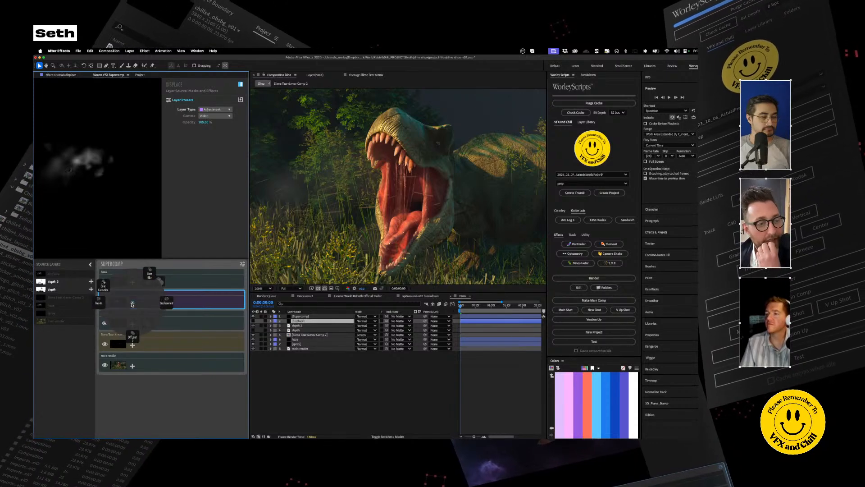
pyautogui.click(165, 302)
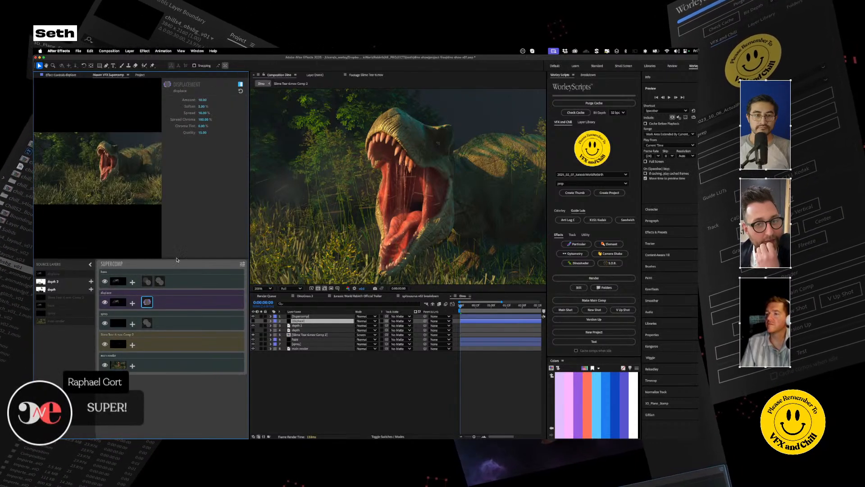
pyautogui.moveTo(203, 100); pyautogui.dragTo(204, 112)
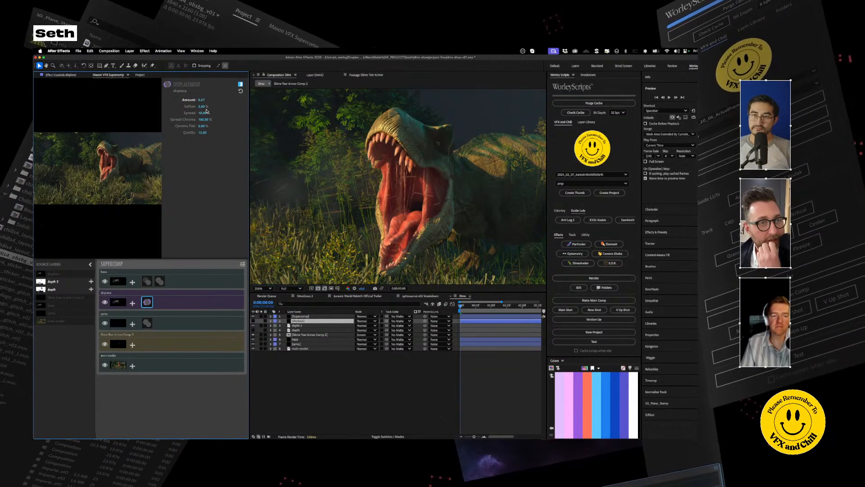
pyautogui.moveTo(203, 101); pyautogui.dragTo(201, 106)
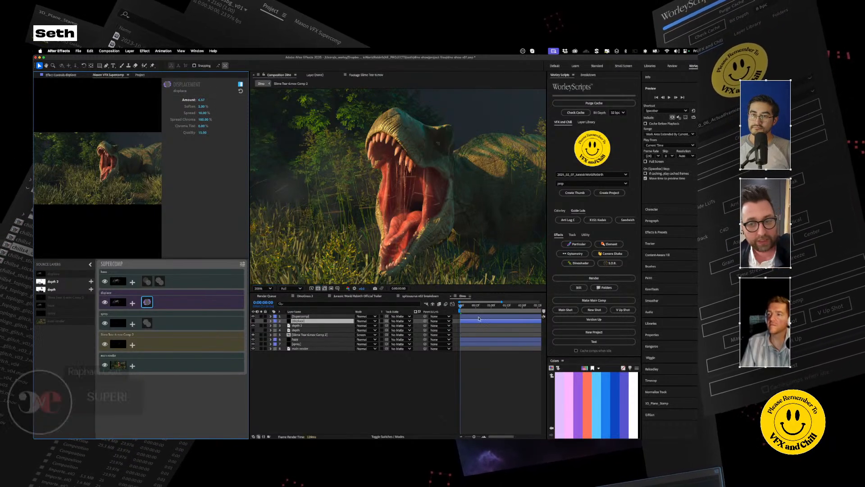
# Preview the first few frames of the comp to check the displacement around the dinosaur's mouth.
pyautogui.click(409, 376)
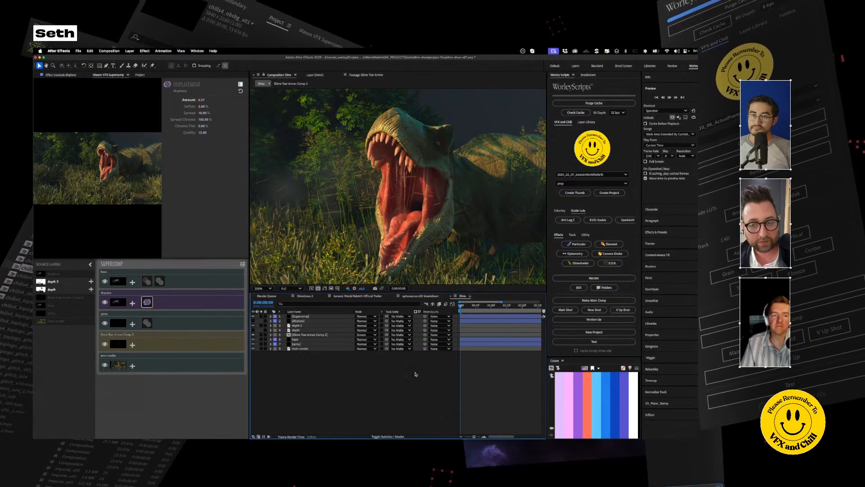
pyautogui.click(465, 310)
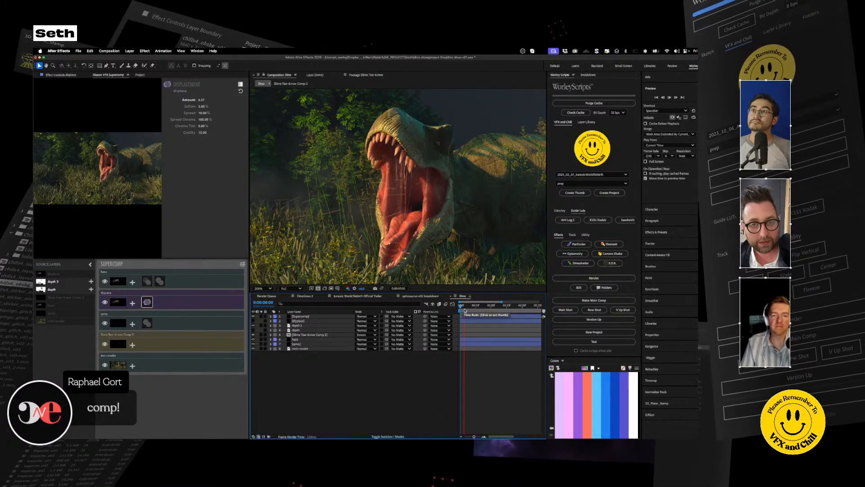
pyautogui.press('space')
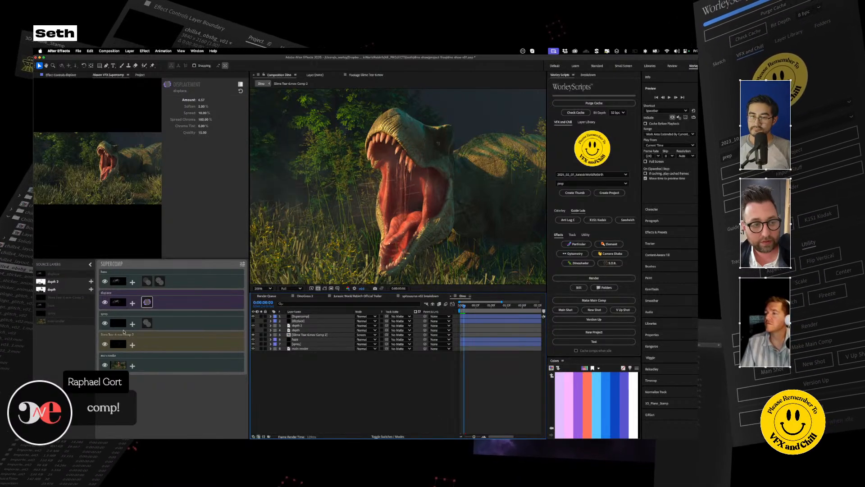
# Add a Heat Blur effect after Displacement on the displace layer and check the comp near the start of the timeline.
pyautogui.click(133, 304)
pyautogui.click(150, 274)
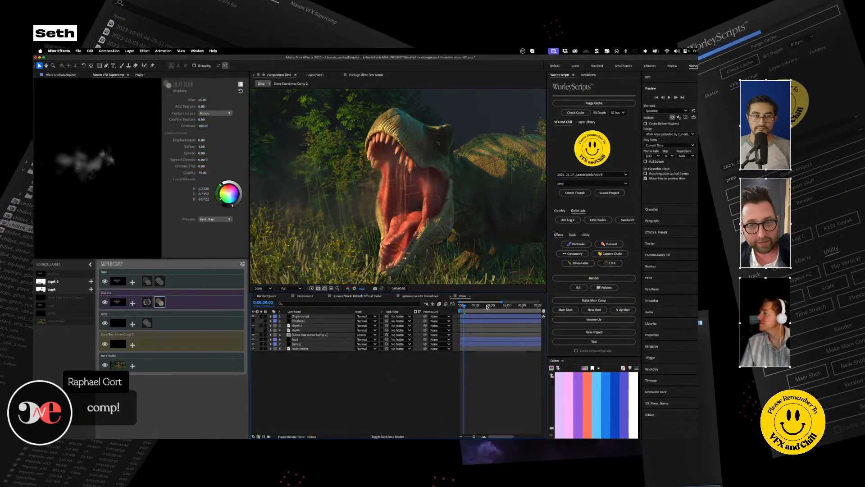
pyautogui.press(',')
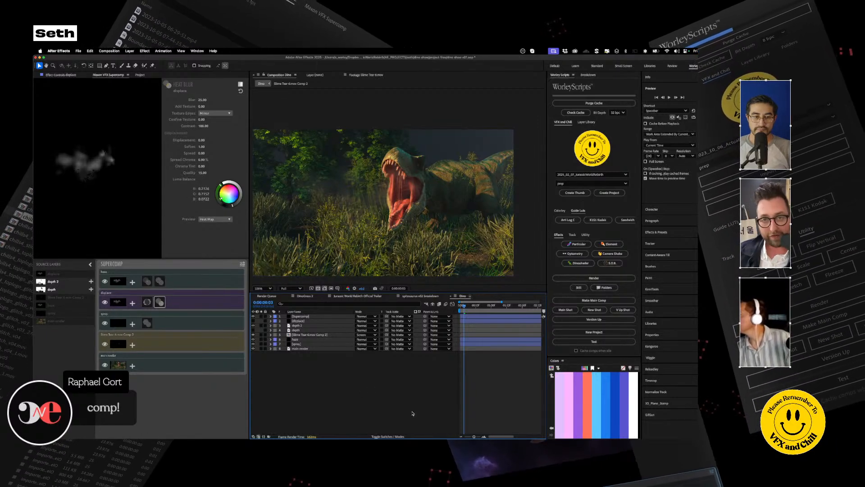
pyautogui.moveTo(467, 306)
pyautogui.mouseDown()
pyautogui.moveTo(450, 307)
pyautogui.moveTo(472, 309)
pyautogui.moveTo(459, 311)
pyautogui.mouseUp()
# Switch to the creature-making video and play it, skipping ahead through the ZBrush sculpting and skin detailing.
pyautogui.press('super+Tab')
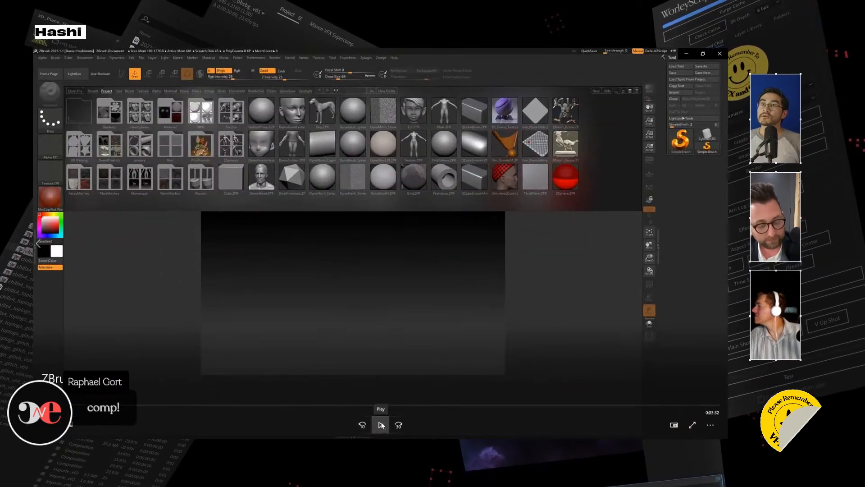
pyautogui.click(381, 425)
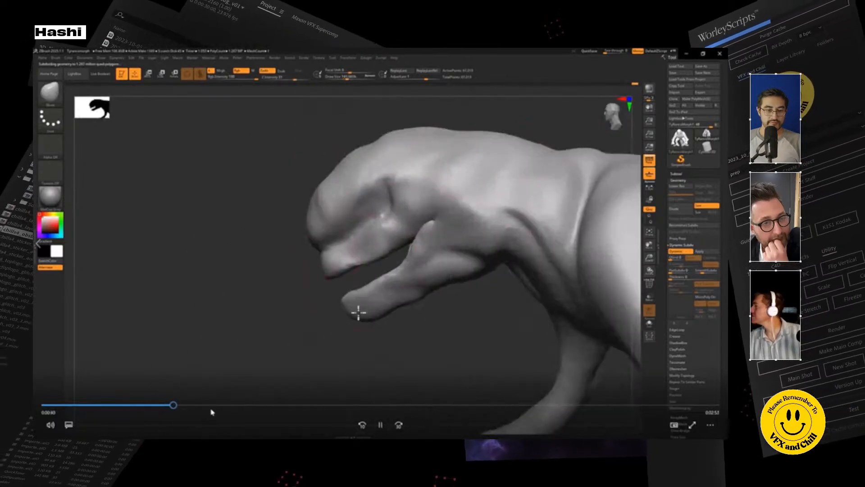
pyautogui.moveTo(217, 406); pyautogui.dragTo(317, 405)
pyautogui.click(348, 406)
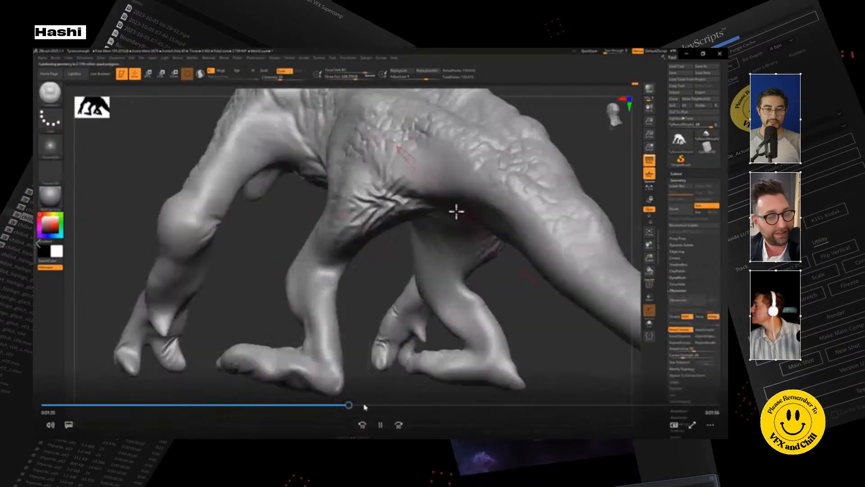
pyautogui.click(365, 407)
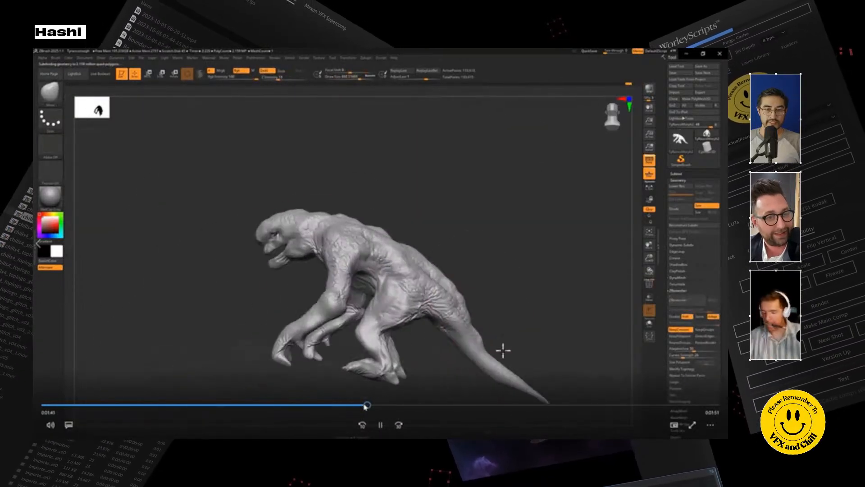
pyautogui.click(386, 406)
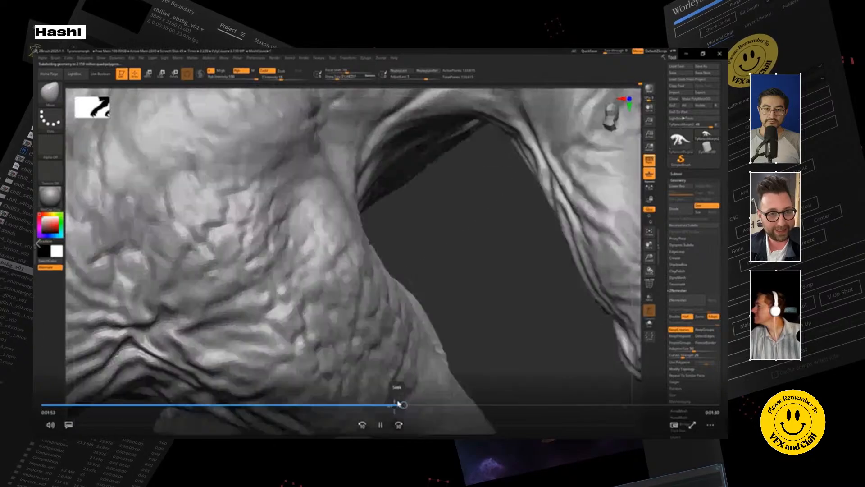
# Skip ahead in the video to review the creature's Cinema 4D edge selection and UV layout stages.
pyautogui.moveTo(399, 404); pyautogui.dragTo(513, 407)
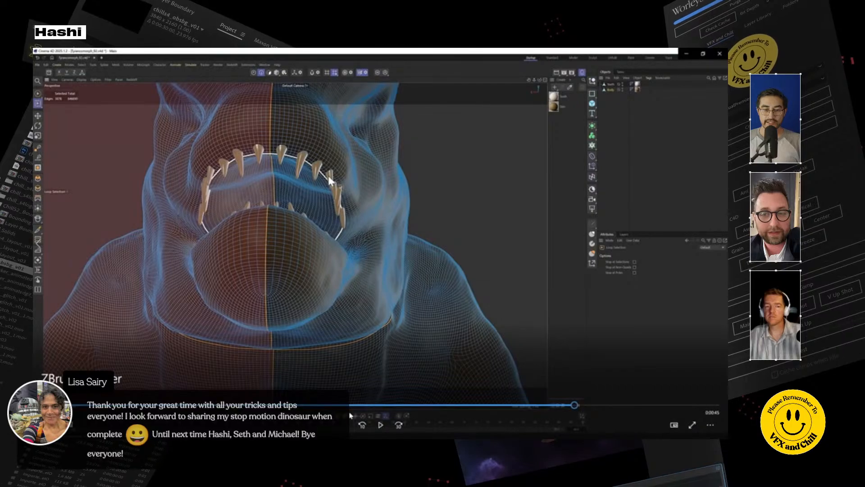
pyautogui.click(381, 425)
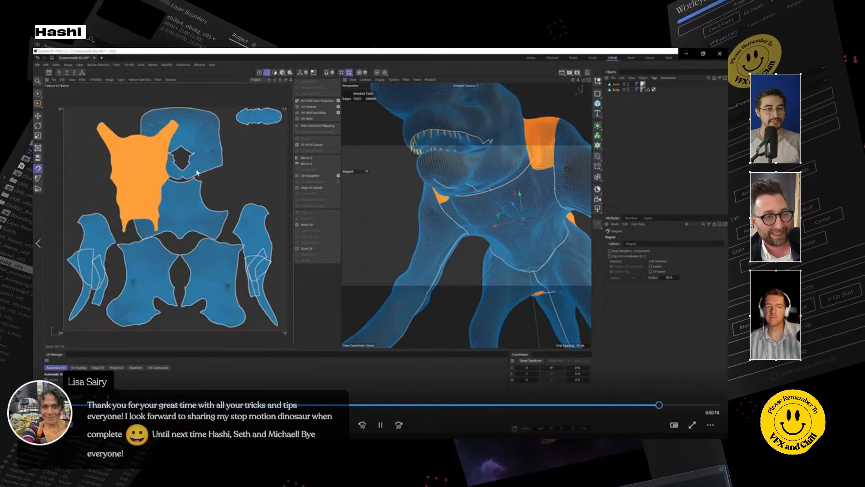
pyautogui.click(696, 406)
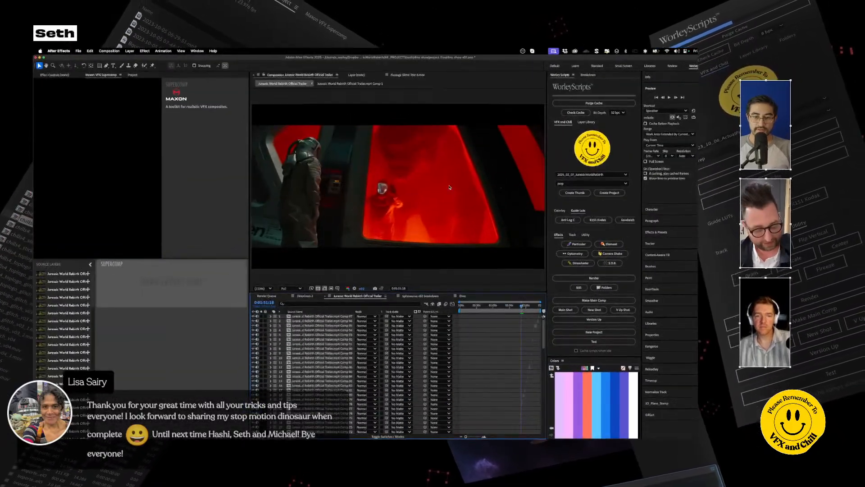
pyautogui.press('`')
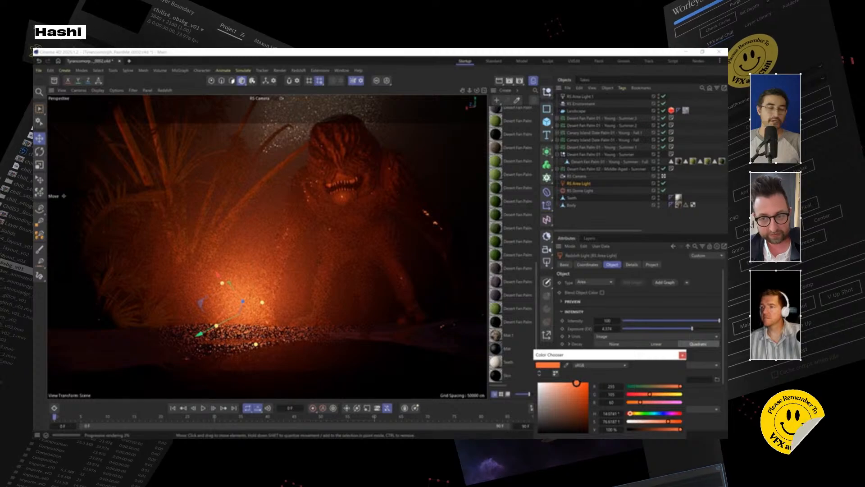
# Close the area light's colour chooser and examine the reference image of the red-lit creature up close.
pyautogui.click(683, 355)
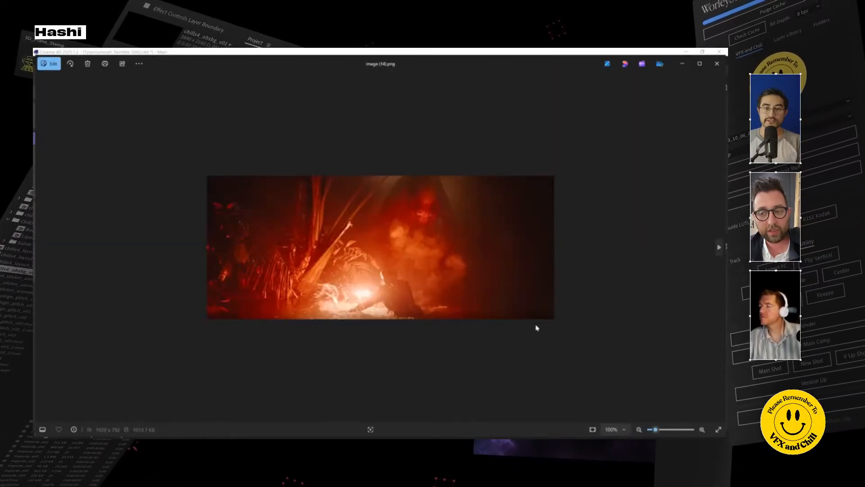
pyautogui.scroll(5, 429, 273)
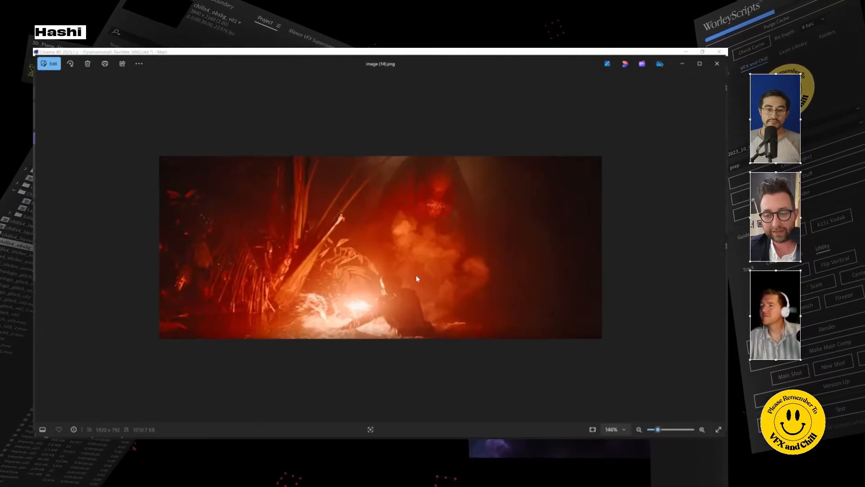
pyautogui.scroll(-3, 419, 280)
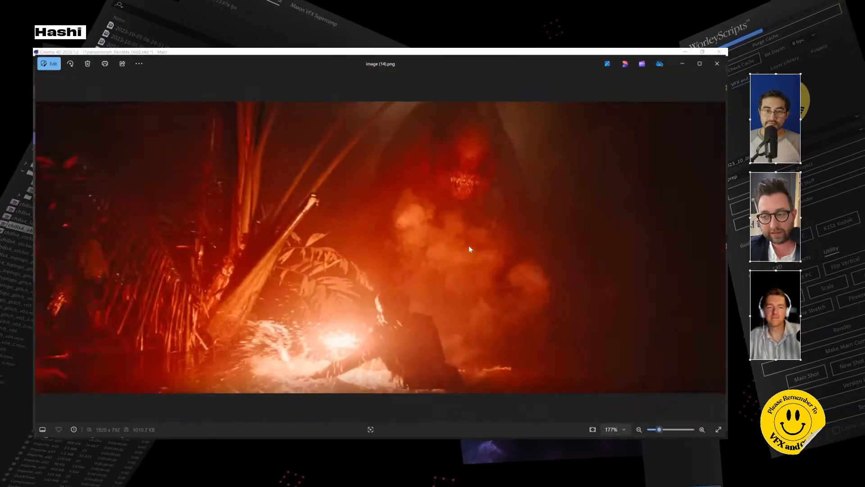
pyautogui.click(717, 63)
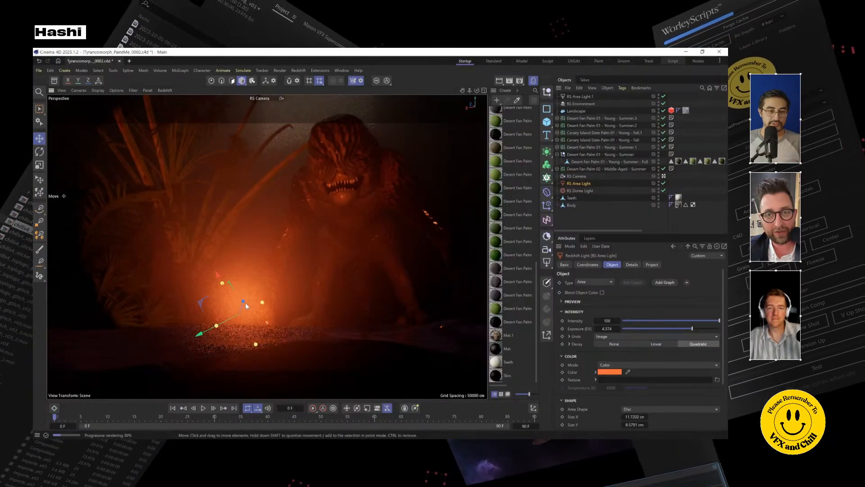
# Undo the last colour change on the RS Area Light and reframe the creature scene.
pyautogui.moveTo(247, 303); pyautogui.dragTo(323, 209)
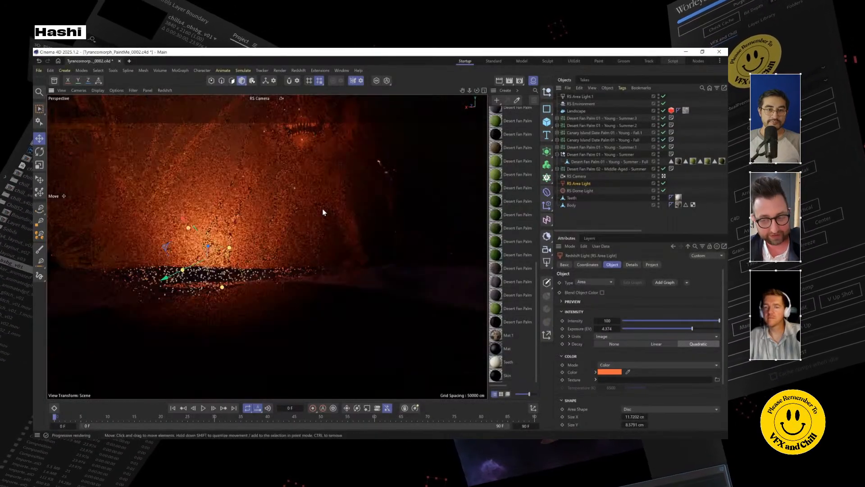
pyautogui.hotkey('ctrl', 'z')
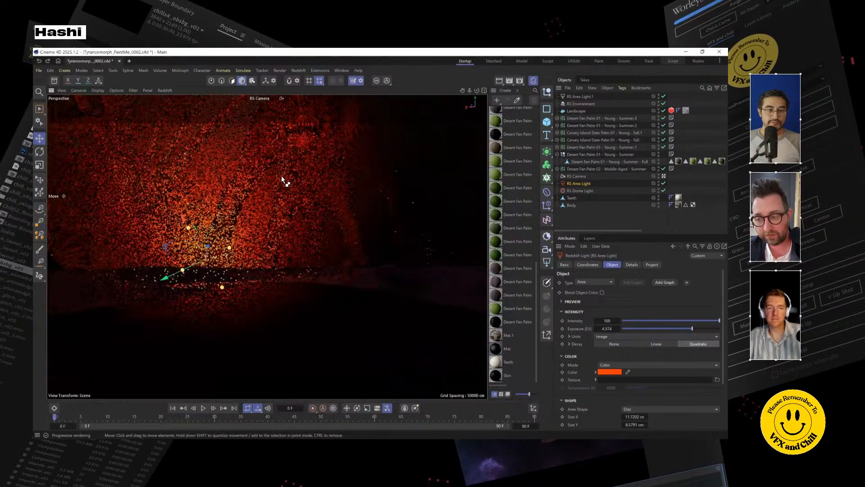
pyautogui.moveTo(290, 199); pyautogui.dragTo(282, 191)
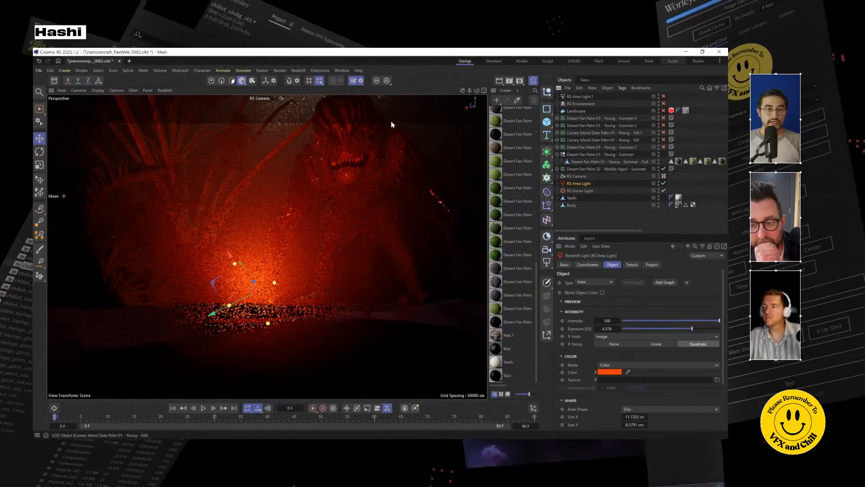
# Stop the Redshift IPR rendering in the perspective viewport.
pyautogui.click(170, 98)
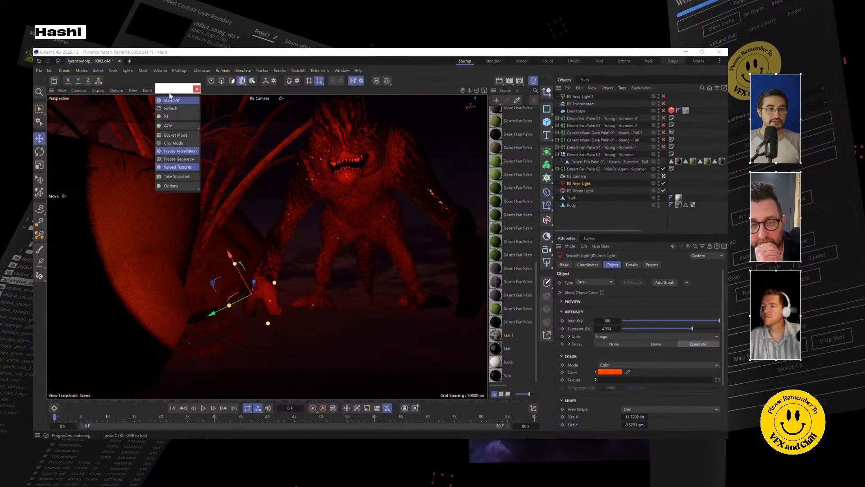
pyautogui.click(174, 101)
pyautogui.click(197, 88)
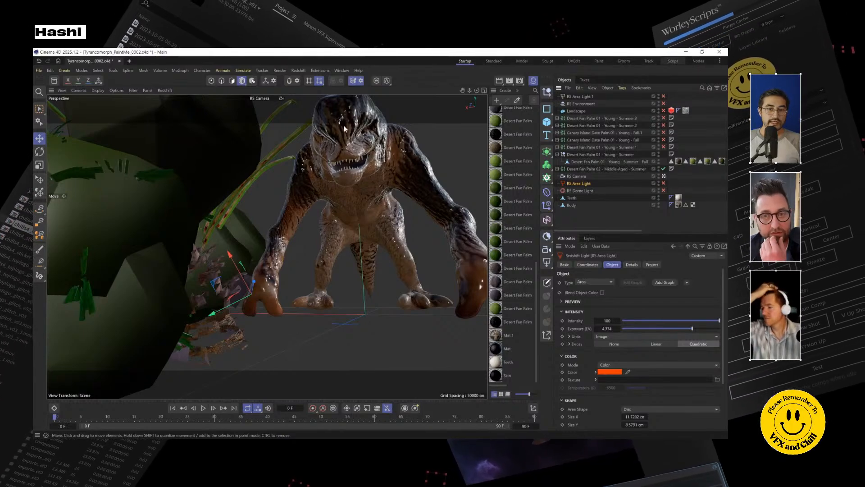
# Open the recent scene Tyrancomorph_PaintMe_0001.c4d and frame the creature from the front at an angle.
pyautogui.click(38, 70)
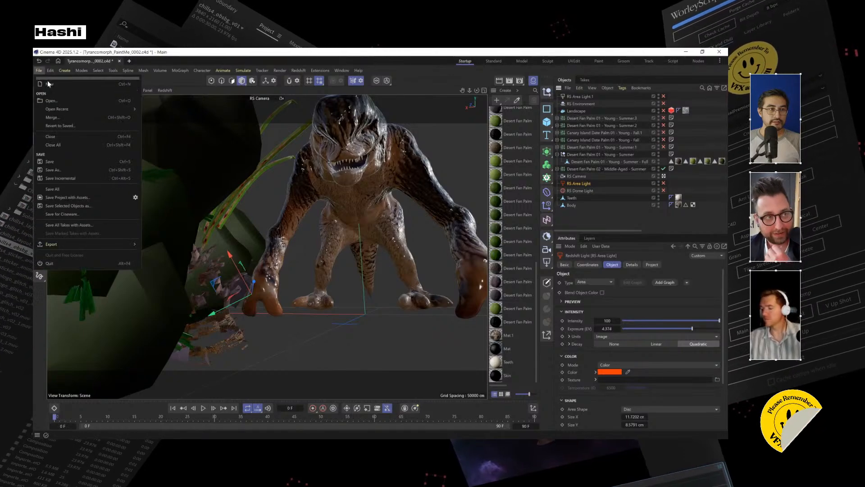
pyautogui.moveTo(75, 109)
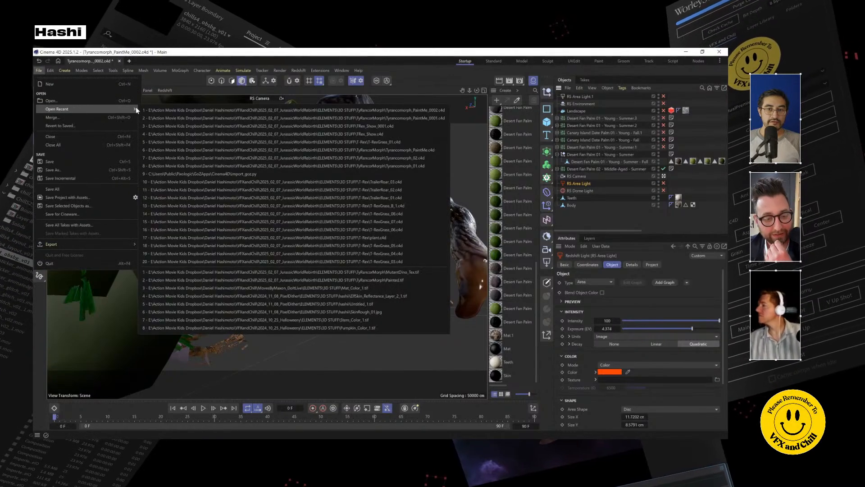
pyautogui.click(306, 118)
pyautogui.moveTo(308, 238); pyautogui.dragTo(428, 166)
pyautogui.scroll(4, 317, 222)
pyautogui.scroll(-3, 428, 167)
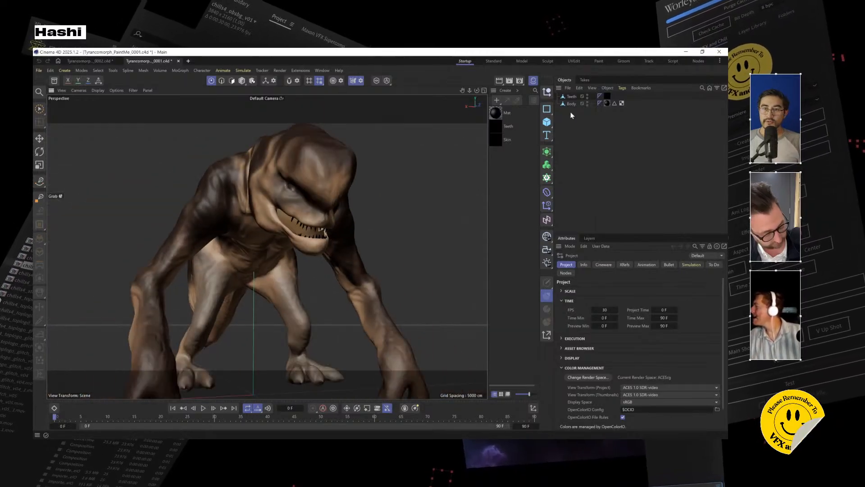
# Switch to the Paint layout and select the Mat material tag on the Body object.
pyautogui.click(497, 113)
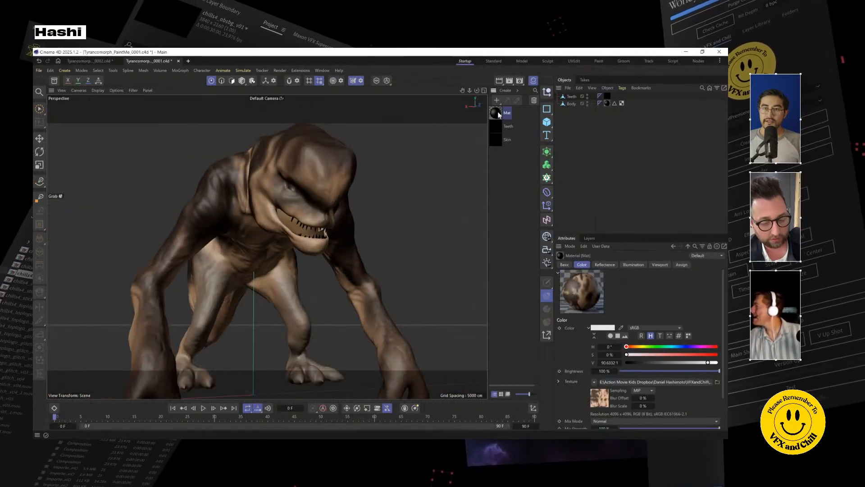
pyautogui.click(601, 61)
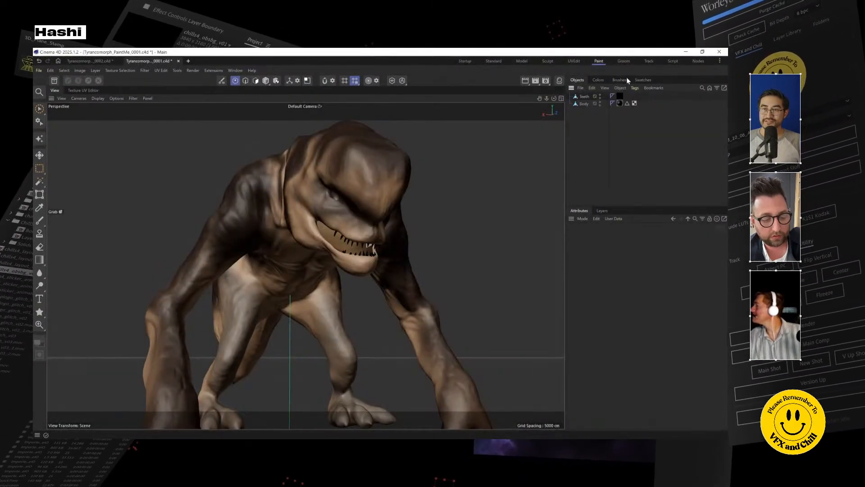
pyautogui.click(620, 80)
pyautogui.click(579, 80)
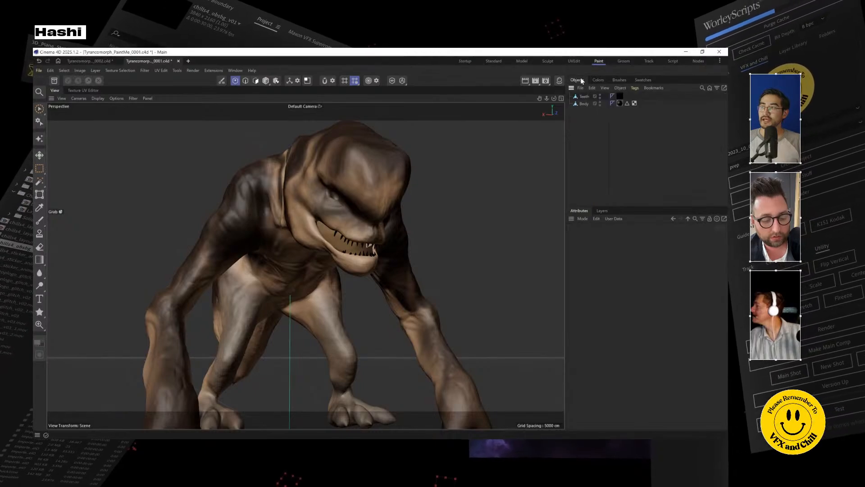
pyautogui.click(585, 104)
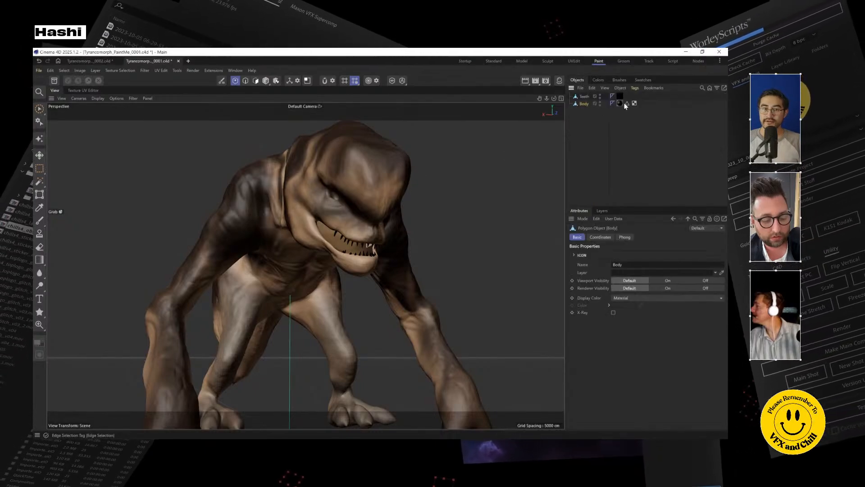
pyautogui.click(620, 103)
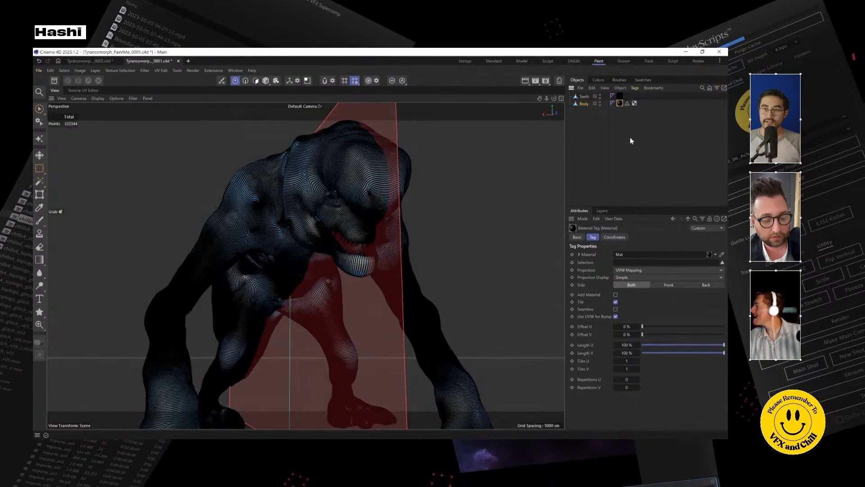
pyautogui.click(600, 108)
pyautogui.click(620, 103)
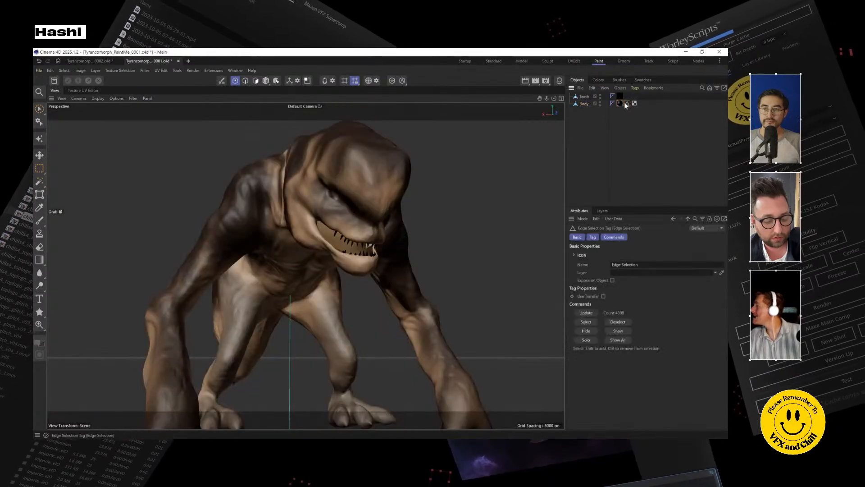
# Activate the Brush tool, show the material list and choose Mat's colour texture as the painting target.
pyautogui.click(620, 80)
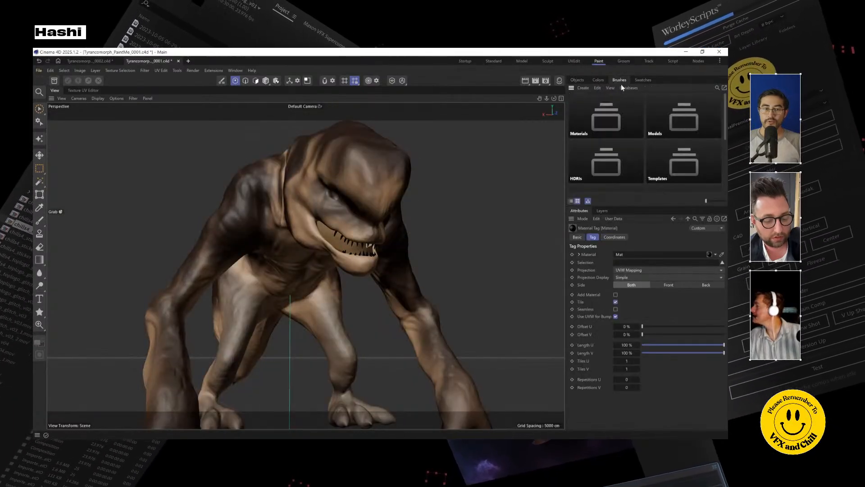
pyautogui.click(39, 220)
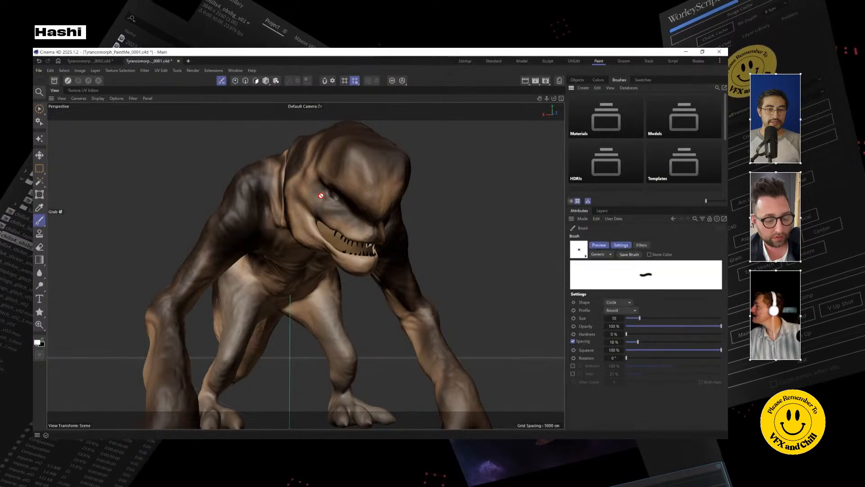
pyautogui.click(560, 81)
pyautogui.click(579, 80)
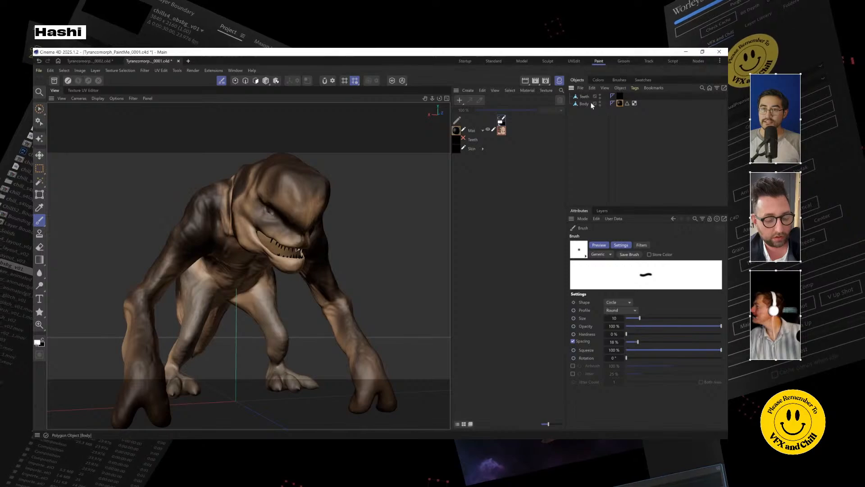
pyautogui.click(605, 106)
pyautogui.click(503, 132)
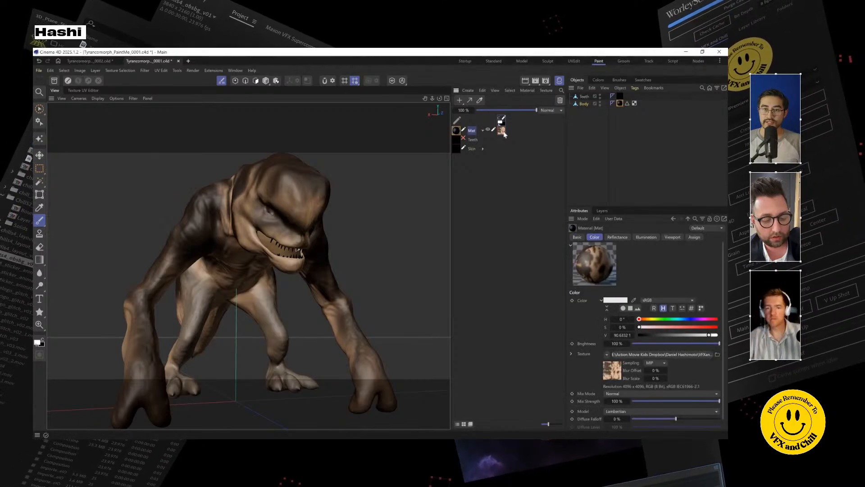
# Paint white freehand test strokes across the creature's head and shoulder, and undo them.
pyautogui.moveTo(292, 196); pyautogui.dragTo(305, 210)
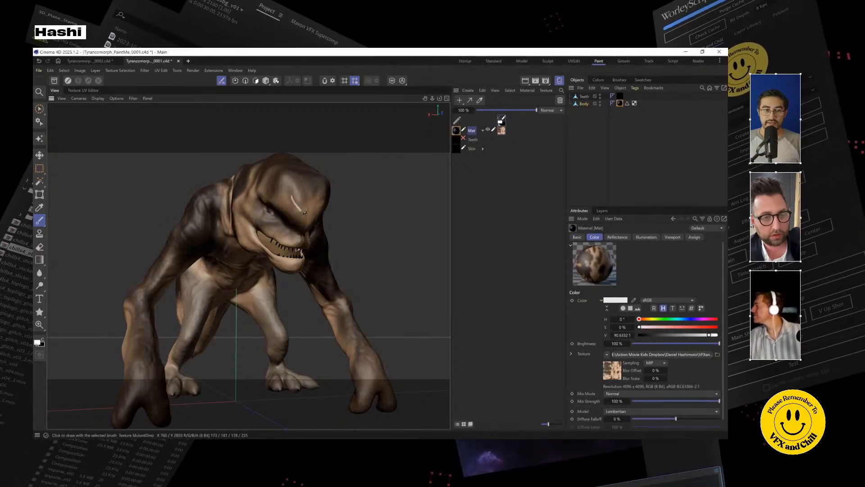
pyautogui.moveTo(237, 205)
pyautogui.mouseDown()
pyautogui.moveTo(264, 199)
pyautogui.moveTo(278, 212)
pyautogui.mouseUp()
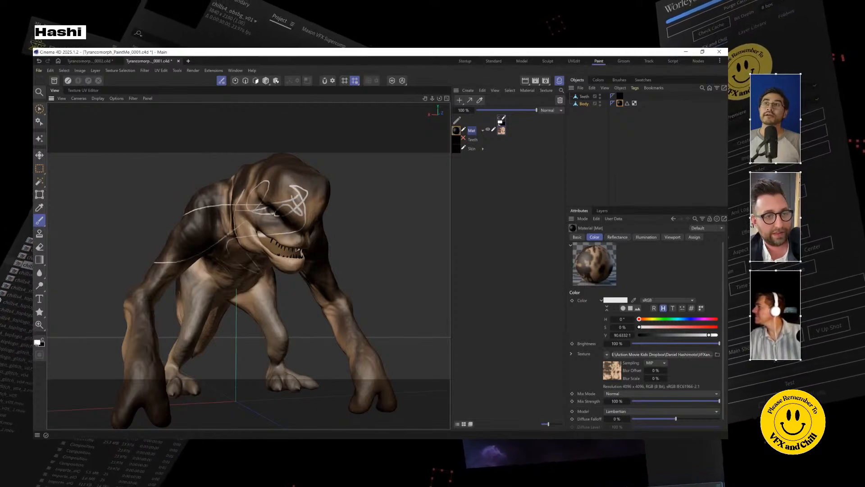
pyautogui.hotkey('ctrl', 'z')
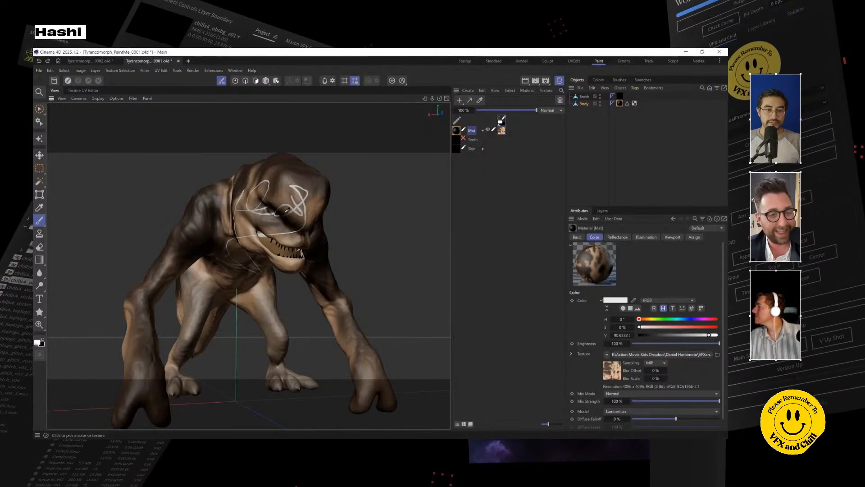
pyautogui.hotkey('ctrl', 'z')
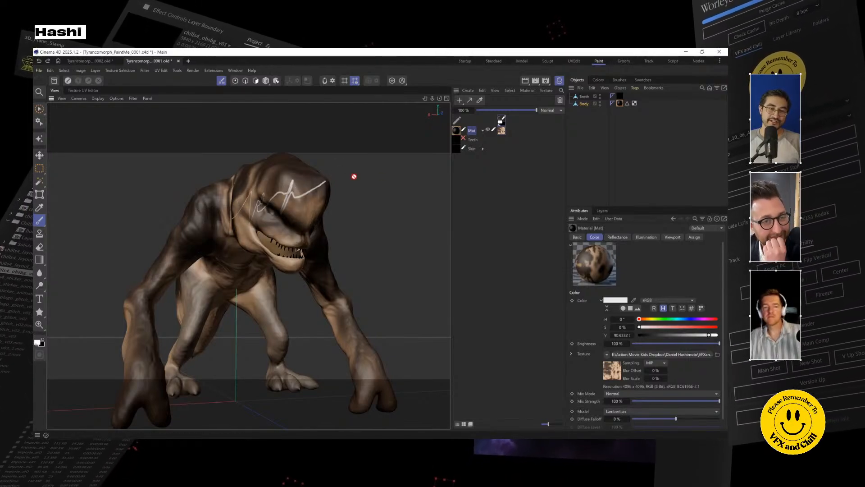
pyautogui.hotkey('ctrl', 'z')
# Fill patches of the creature's colour texture around the jaw and chest with white using Fill Bitmap.
pyautogui.moveTo(301, 199); pyautogui.dragTo(273, 232)
pyautogui.scroll(5, 323, 186)
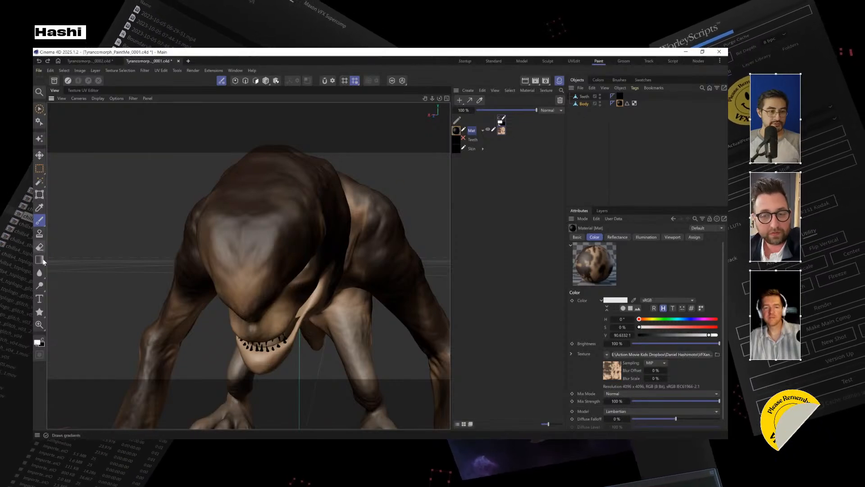
pyautogui.click(43, 275)
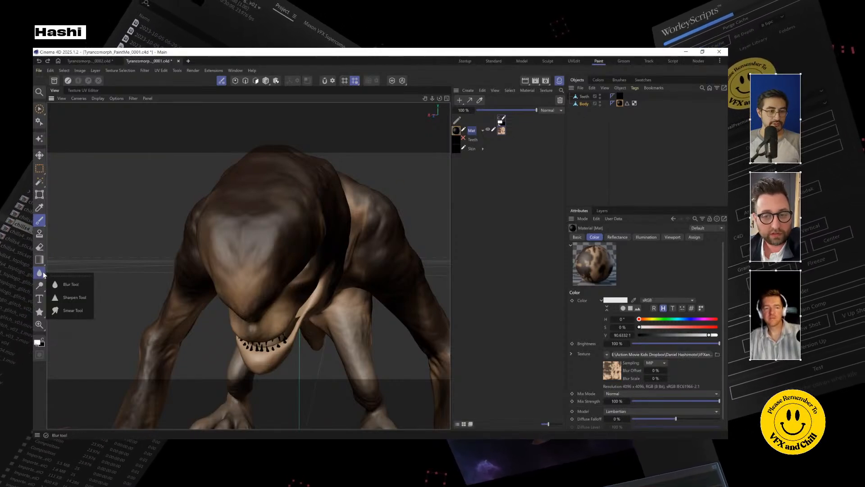
pyautogui.click(42, 250)
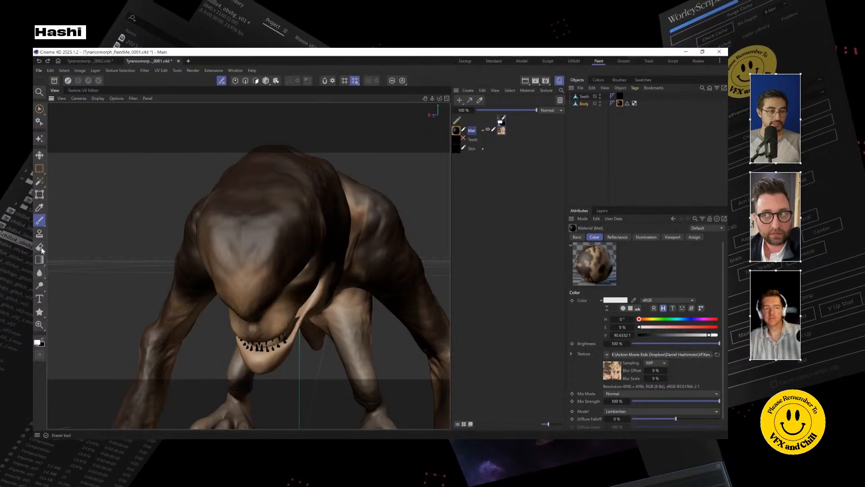
pyautogui.click(41, 222)
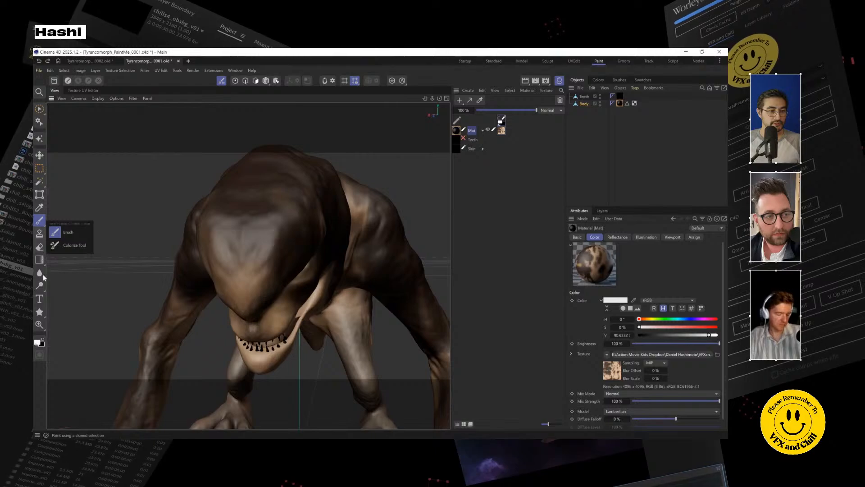
pyautogui.click(41, 260)
pyautogui.click(40, 261)
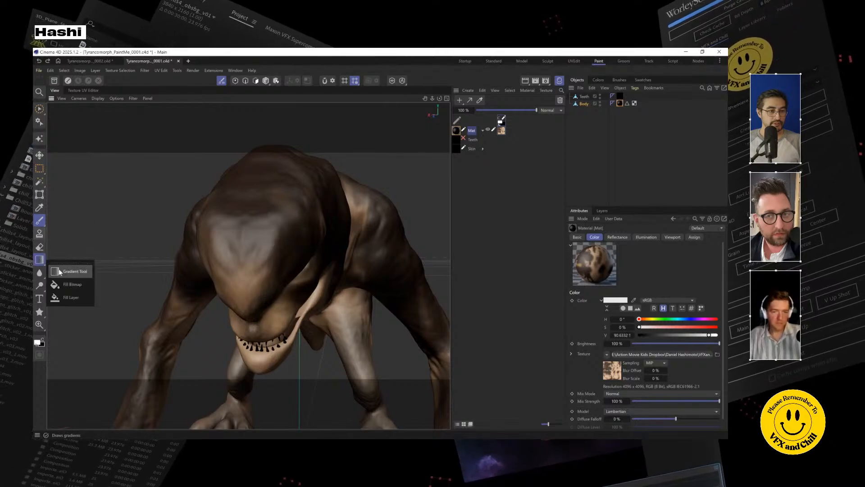
pyautogui.click(72, 285)
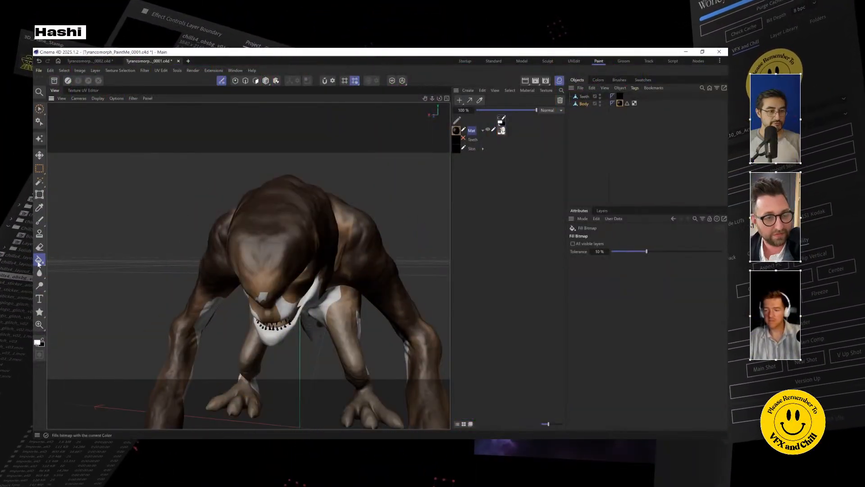
# Cover the creature's entire colour texture with white using Fill Layer, and open the brush library.
pyautogui.click(39, 262)
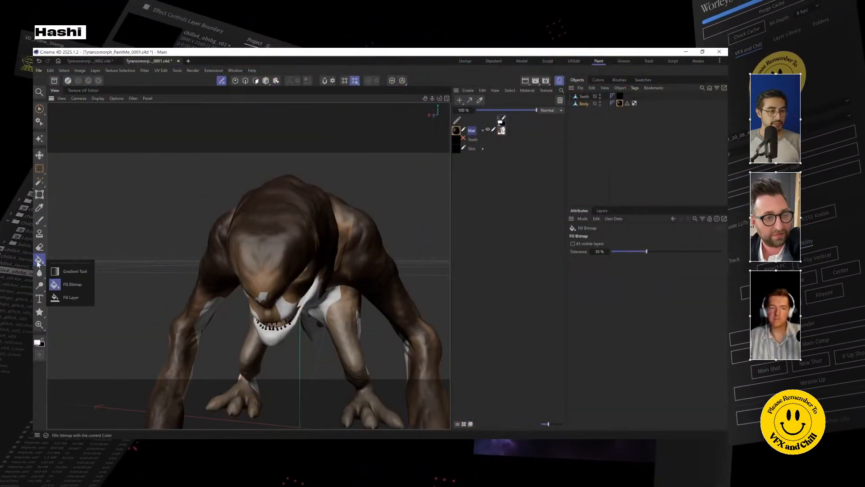
pyautogui.click(76, 297)
pyautogui.click(275, 328)
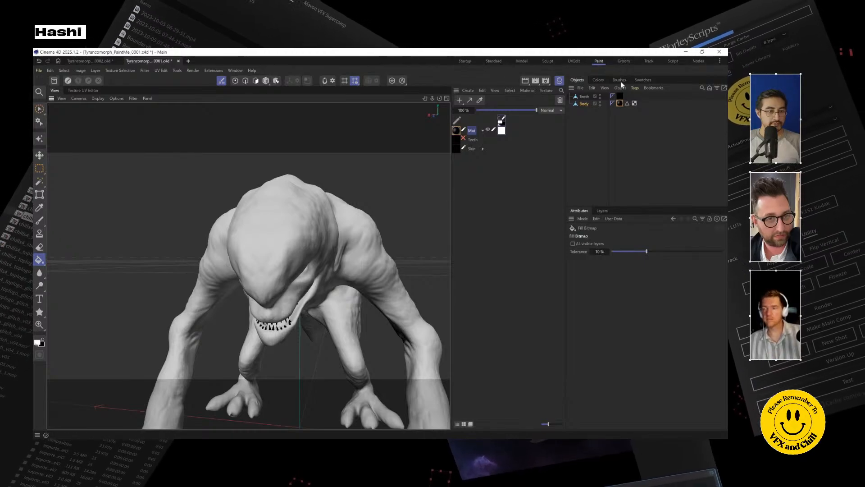
pyautogui.click(620, 80)
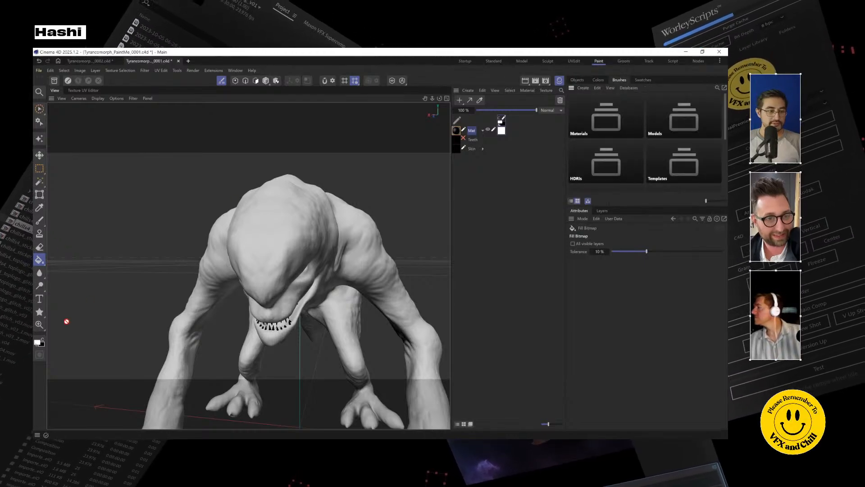
# Activate the Brush, choose a brown with hue 35°, saturation about 61% and value 40%, and paint a thin test stroke on the head.
pyautogui.click(39, 220)
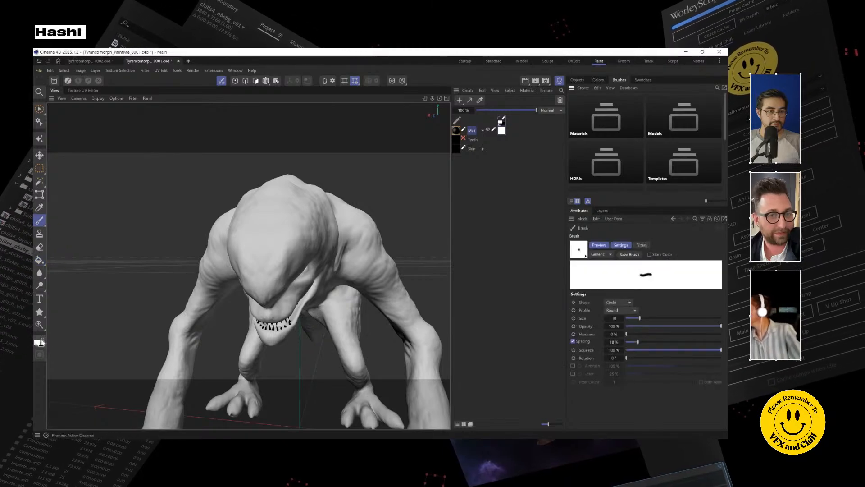
pyautogui.click(42, 346)
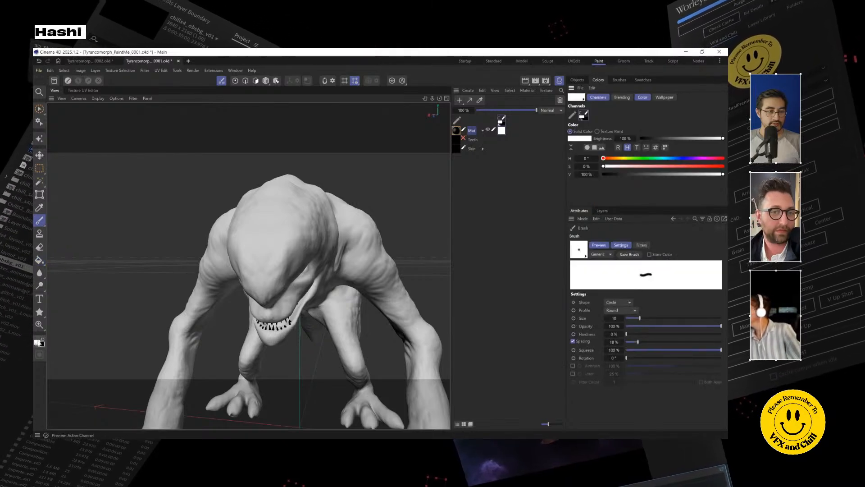
pyautogui.click(647, 159)
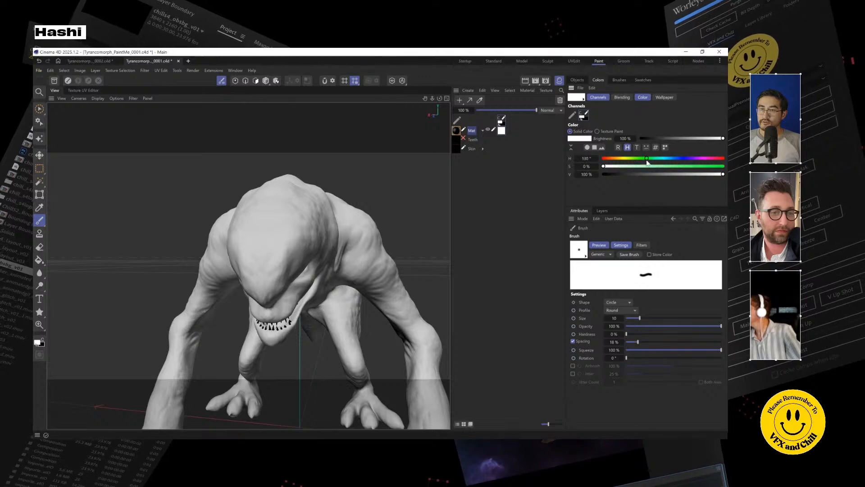
pyautogui.click(677, 166)
pyautogui.moveTo(642, 159); pyautogui.dragTo(615, 159)
pyautogui.moveTo(679, 174); pyautogui.dragTo(651, 174)
pyautogui.moveTo(280, 210); pyautogui.dragTo(274, 198)
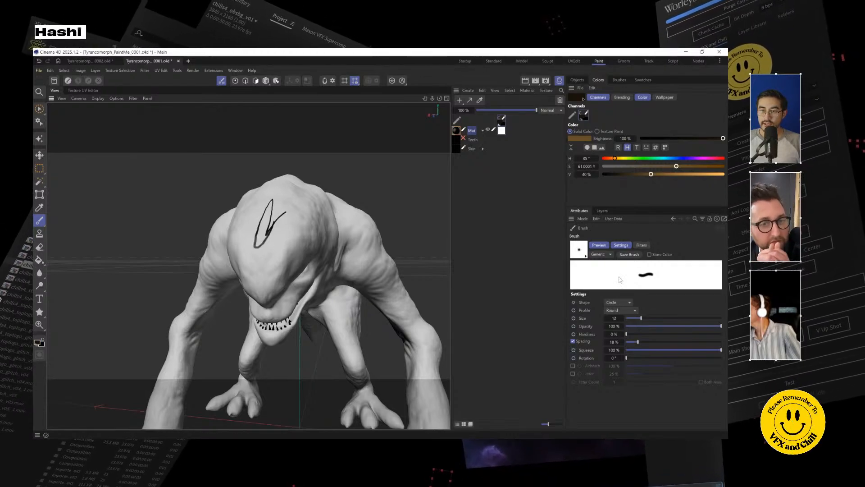
# Enlarge the brush to size 287 and paint broad dark patches across the creature's head, back, shoulder and thigh.
pyautogui.moveTo(629, 317); pyautogui.dragTo(682, 318)
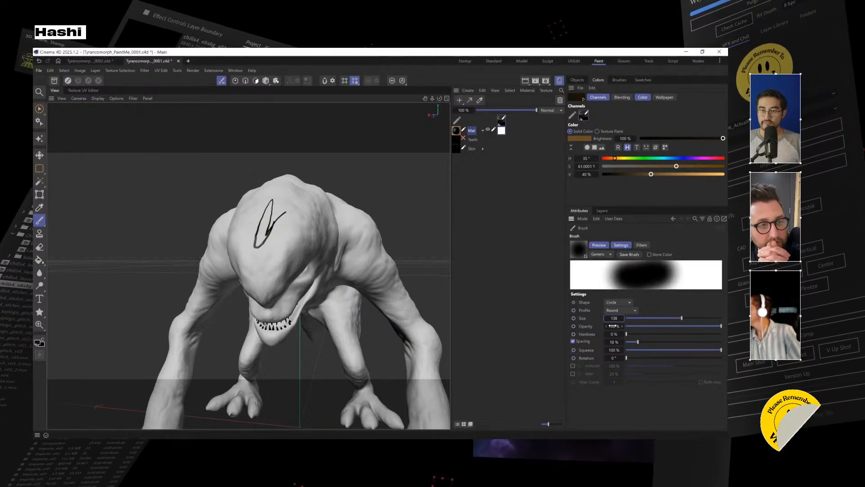
pyautogui.moveTo(614, 318); pyautogui.dragTo(640, 318)
pyautogui.moveTo(263, 288)
pyautogui.mouseDown()
pyautogui.moveTo(307, 177)
pyautogui.moveTo(289, 280)
pyautogui.moveTo(276, 246)
pyautogui.moveTo(168, 187)
pyautogui.moveTo(311, 212)
pyautogui.moveTo(372, 261)
pyautogui.moveTo(220, 179)
pyautogui.mouseUp()
pyautogui.moveTo(200, 231); pyautogui.dragTo(212, 289)
pyautogui.moveTo(300, 268)
pyautogui.mouseDown()
pyautogui.moveTo(289, 306)
pyautogui.moveTo(305, 239)
pyautogui.moveTo(291, 253)
pyautogui.mouseUp()
pyautogui.moveTo(248, 221)
pyautogui.mouseDown()
pyautogui.moveTo(187, 198)
pyautogui.moveTo(245, 205)
pyautogui.moveTo(266, 227)
pyautogui.moveTo(171, 195)
pyautogui.moveTo(253, 181)
pyautogui.moveTo(271, 211)
pyautogui.moveTo(347, 221)
pyautogui.mouseUp()
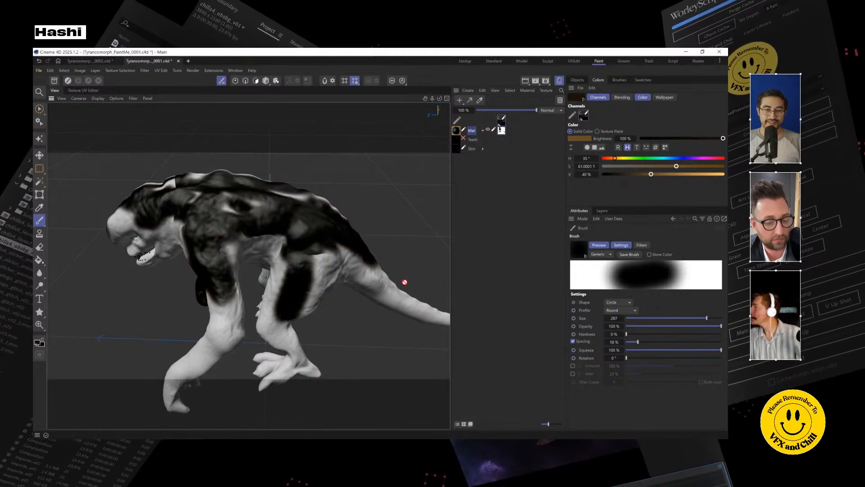
# Paint further dark patches around the creature's snout and eye.
pyautogui.moveTo(376, 266)
pyautogui.mouseDown()
pyautogui.moveTo(216, 241)
pyautogui.moveTo(315, 267)
pyautogui.moveTo(442, 263)
pyautogui.moveTo(376, 266)
pyautogui.mouseUp()
pyautogui.moveTo(170, 303); pyautogui.dragTo(287, 213)
pyautogui.scroll(6, 265, 218)
pyautogui.moveTo(194, 234)
pyautogui.mouseDown()
pyautogui.moveTo(208, 235)
pyautogui.moveTo(108, 271)
pyautogui.mouseUp()
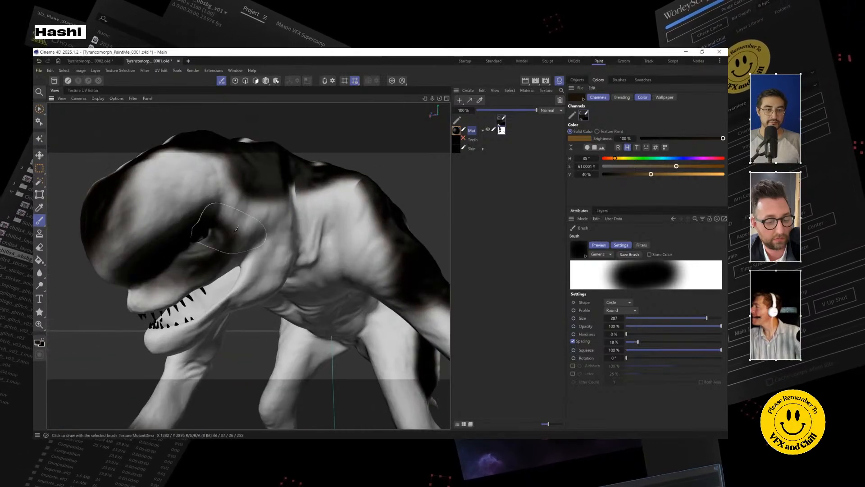
# Activate the Smear Tool with a size of about 235 and an opacity of 46%.
pyautogui.click(41, 261)
pyautogui.click(40, 273)
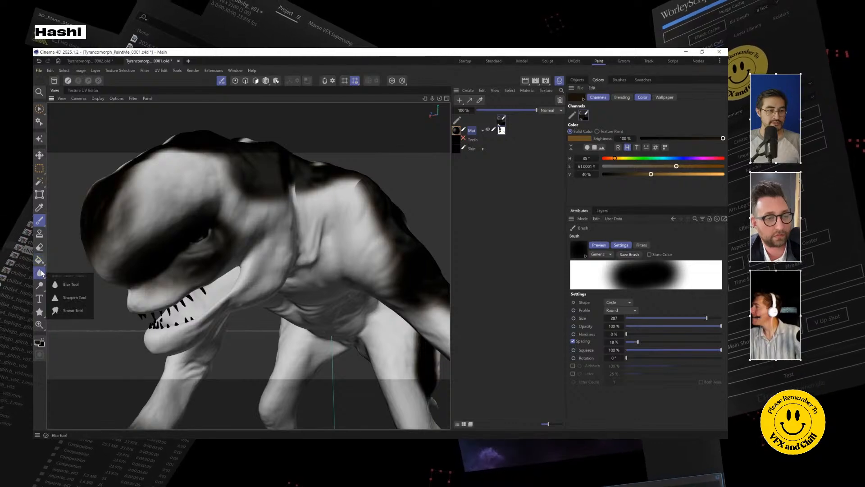
pyautogui.click(72, 310)
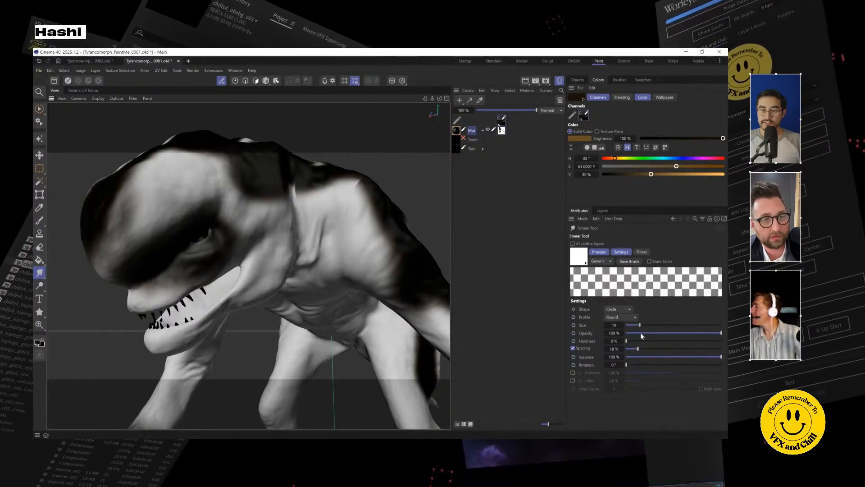
pyautogui.moveTo(640, 325); pyautogui.dragTo(693, 325)
pyautogui.moveTo(615, 333)
pyautogui.mouseDown()
pyautogui.moveTo(581, 333)
pyautogui.moveTo(602, 333)
pyautogui.mouseUp()
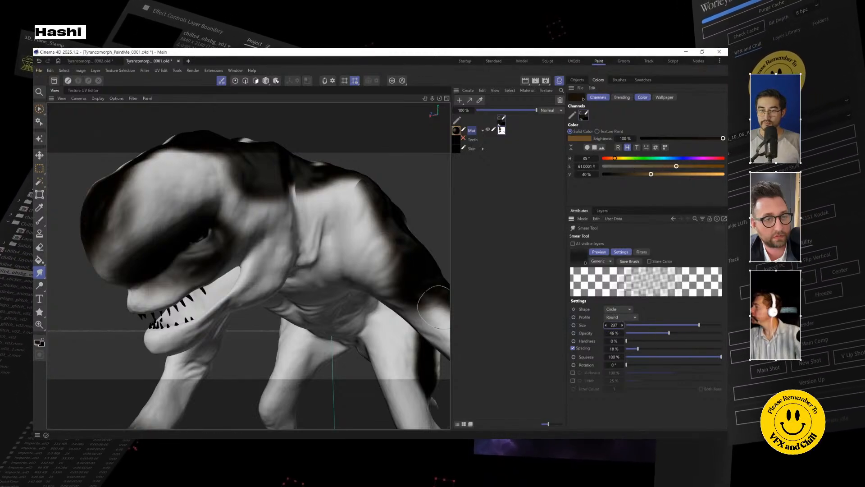
# Smear the dark paint into the white across the creature's head, face and upper back.
pyautogui.moveTo(190, 179)
pyautogui.keyDown('alt'); pyautogui.mouseDown()
pyautogui.moveTo(192, 194)
pyautogui.moveTo(232, 204)
pyautogui.moveTo(266, 151)
pyautogui.moveTo(267, 174)
pyautogui.mouseUp(); pyautogui.keyUp('alt')
pyautogui.moveTo(333, 146); pyautogui.dragTo(335, 194)
pyautogui.moveTo(383, 157)
pyautogui.mouseDown()
pyautogui.moveTo(269, 322)
pyautogui.moveTo(251, 337)
pyautogui.moveTo(239, 310)
pyautogui.moveTo(262, 301)
pyautogui.moveTo(232, 374)
pyautogui.moveTo(268, 326)
pyautogui.moveTo(268, 307)
pyautogui.moveTo(367, 180)
pyautogui.mouseUp()
pyautogui.moveTo(310, 177)
pyautogui.mouseDown()
pyautogui.moveTo(309, 201)
pyautogui.moveTo(260, 204)
pyautogui.mouseUp()
pyautogui.moveTo(265, 147)
pyautogui.mouseDown()
pyautogui.moveTo(249, 179)
pyautogui.moveTo(176, 225)
pyautogui.mouseUp()
pyautogui.moveTo(216, 174)
pyautogui.mouseDown()
pyautogui.moveTo(168, 199)
pyautogui.moveTo(151, 223)
pyautogui.moveTo(178, 232)
pyautogui.mouseUp()
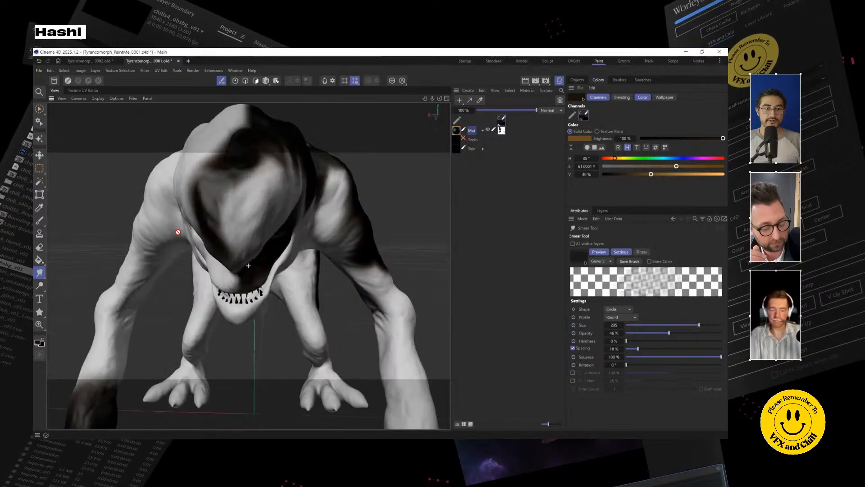
pyautogui.keyDown('alt'); pyautogui.moveTo(245, 142); pyautogui.dragTo(231, 167); pyautogui.keyUp('alt')
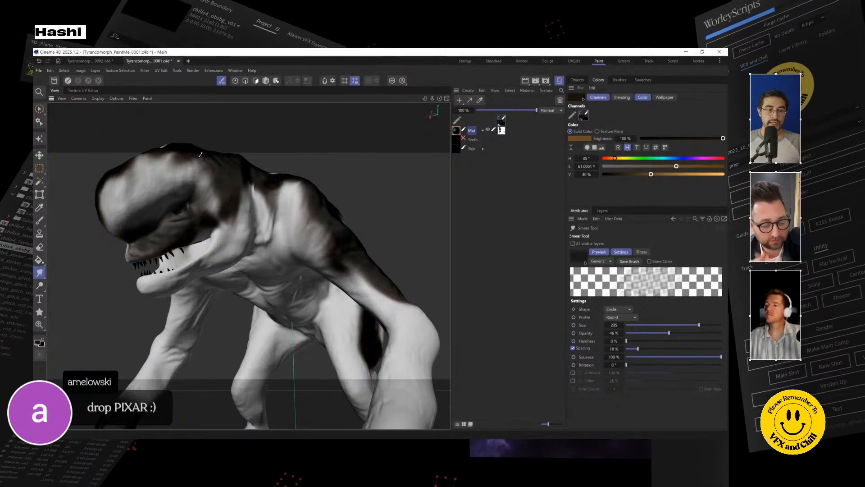
# Smear the dark paint across the creature's neck and shoulder to break up the patch edges.
pyautogui.moveTo(282, 210); pyautogui.dragTo(258, 235)
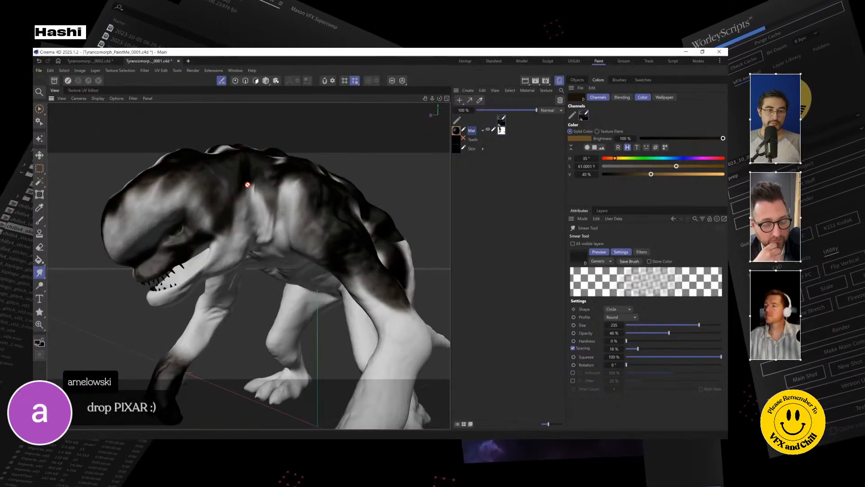
pyautogui.moveTo(256, 198); pyautogui.dragTo(231, 189)
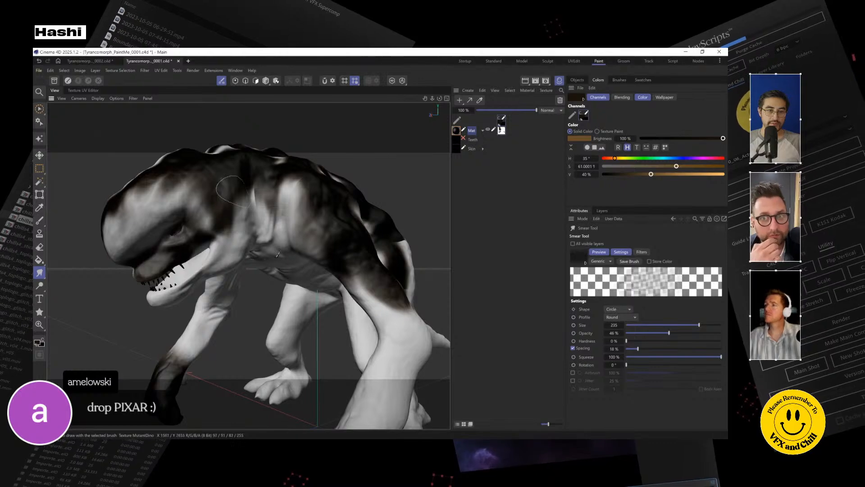
pyautogui.moveTo(318, 226); pyautogui.dragTo(303, 246)
pyautogui.moveTo(322, 199)
pyautogui.mouseDown()
pyautogui.moveTo(301, 230)
pyautogui.moveTo(291, 212)
pyautogui.mouseUp()
pyautogui.moveTo(295, 174)
pyautogui.mouseDown()
pyautogui.moveTo(285, 198)
pyautogui.moveTo(289, 221)
pyautogui.mouseUp()
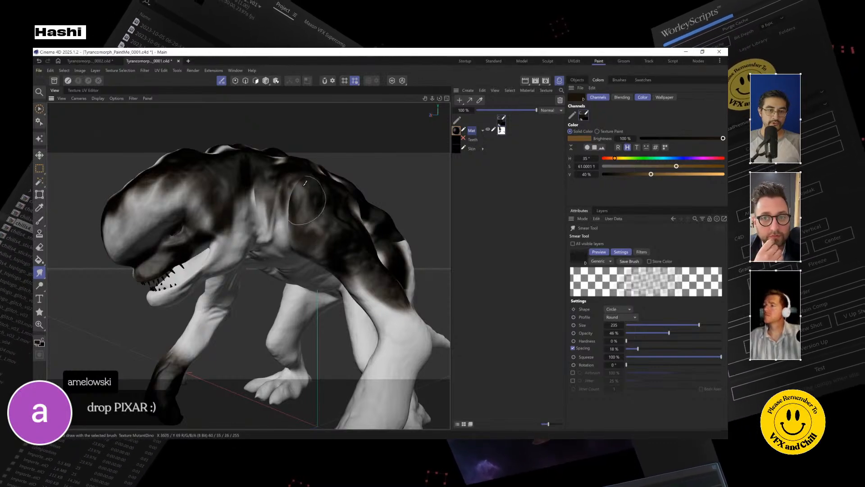
pyautogui.moveTo(312, 193); pyautogui.dragTo(276, 224)
pyautogui.moveTo(278, 254)
pyautogui.keyDown('alt'); pyautogui.mouseDown()
pyautogui.moveTo(335, 228)
pyautogui.moveTo(236, 308)
pyautogui.moveTo(225, 332)
pyautogui.moveTo(183, 342)
pyautogui.moveTo(238, 331)
pyautogui.mouseUp(); pyautogui.keyUp('alt')
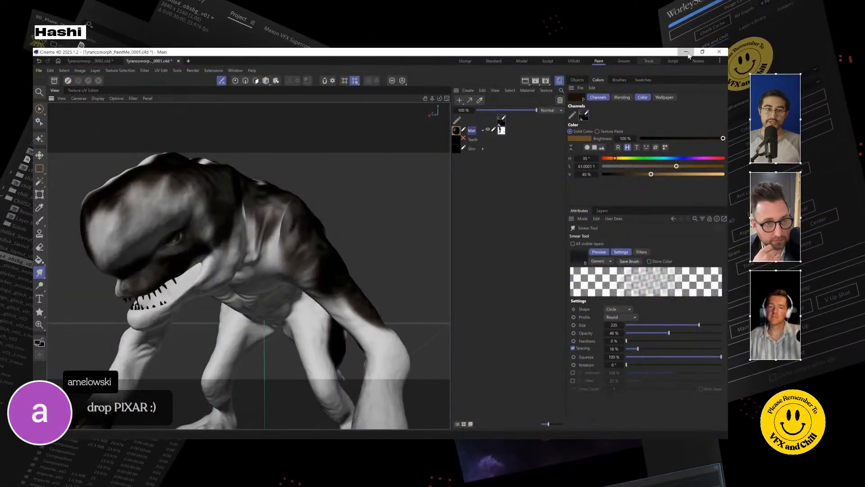
# Switch to the Tyrancomorph_PaintMe_0002 scene, enable its Redshift lights and environment, and start the Redshift render in the viewport.
pyautogui.click(686, 52)
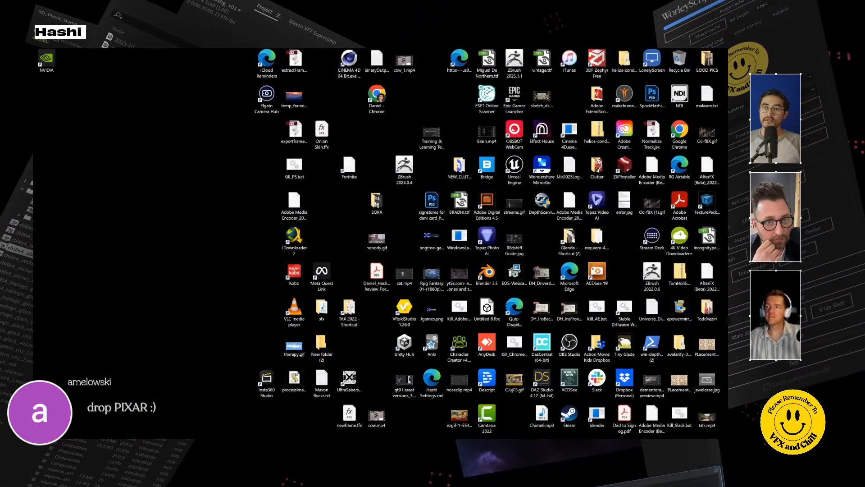
pyautogui.hotkey('alt', 'Tab')
pyautogui.click(95, 62)
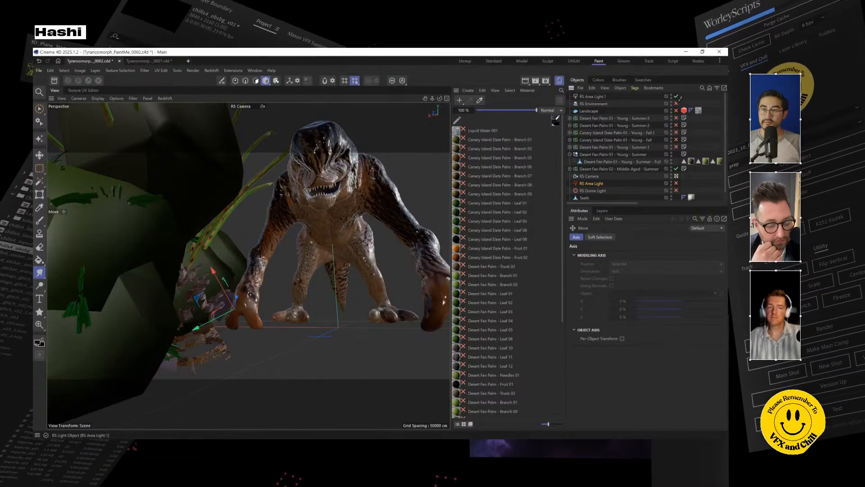
pyautogui.click(676, 190)
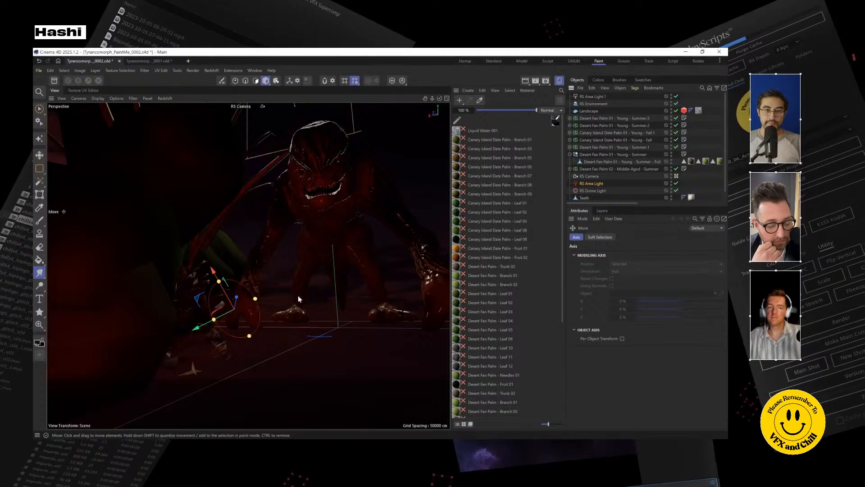
pyautogui.click(165, 98)
pyautogui.click(177, 112)
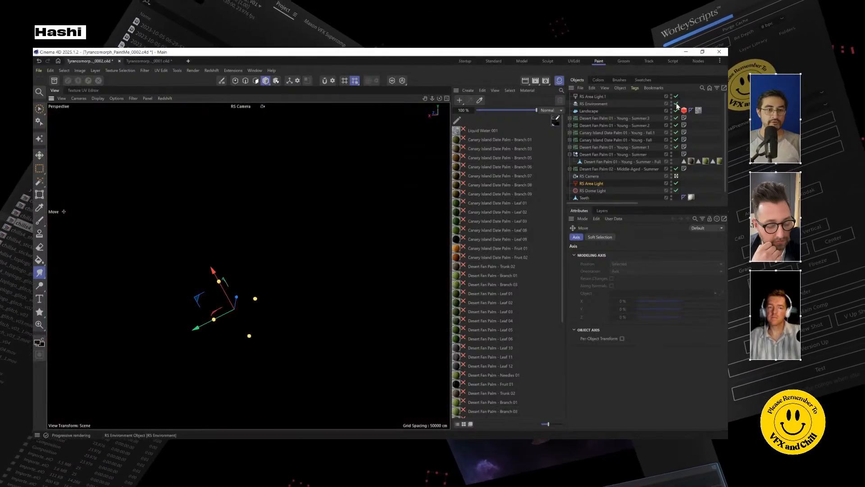
# Lower the RS Environment's volume scattering to 0.0023.
pyautogui.click(595, 104)
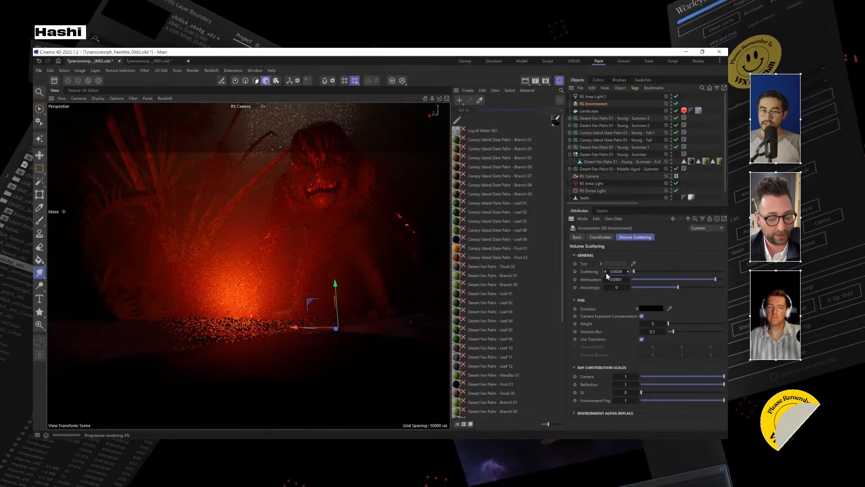
pyautogui.click(606, 272)
pyautogui.click(606, 272)
pyautogui.click(607, 272)
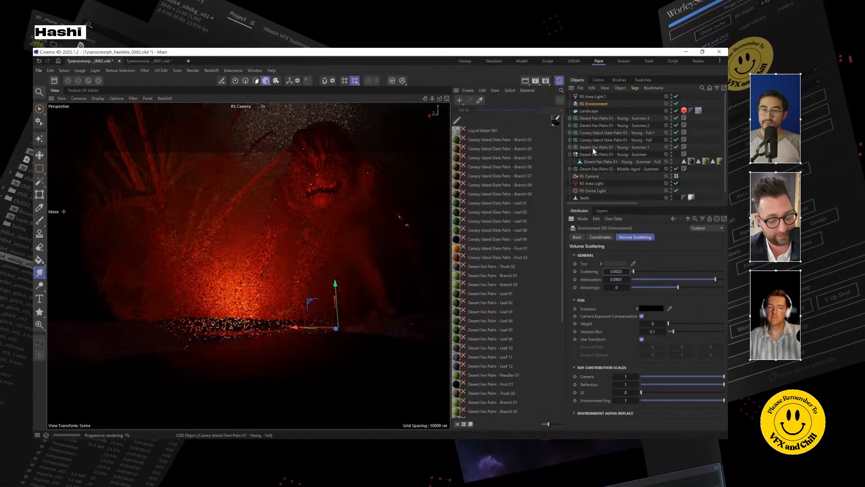
# Reposition the orange RS Area Light low beside the creature, with an exposure of 5.144 and a spread of 0.501.
pyautogui.click(236, 336)
pyautogui.moveTo(199, 299); pyautogui.dragTo(241, 290)
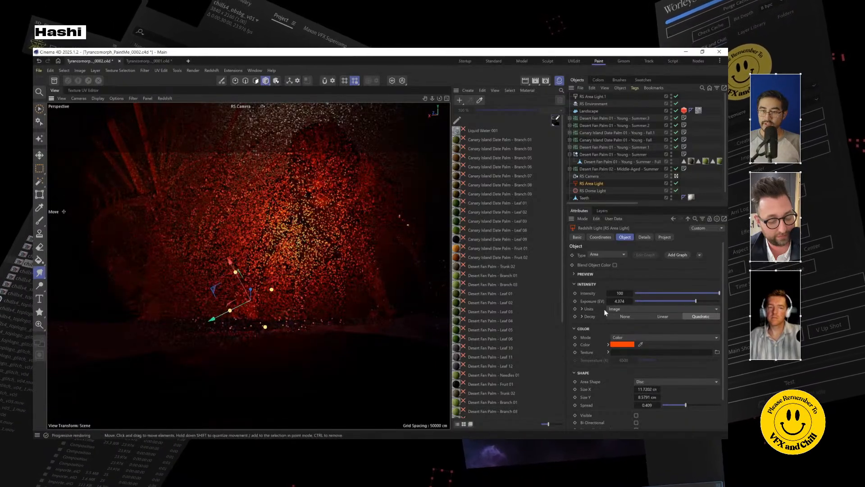
pyautogui.moveTo(631, 301); pyautogui.dragTo(644, 293)
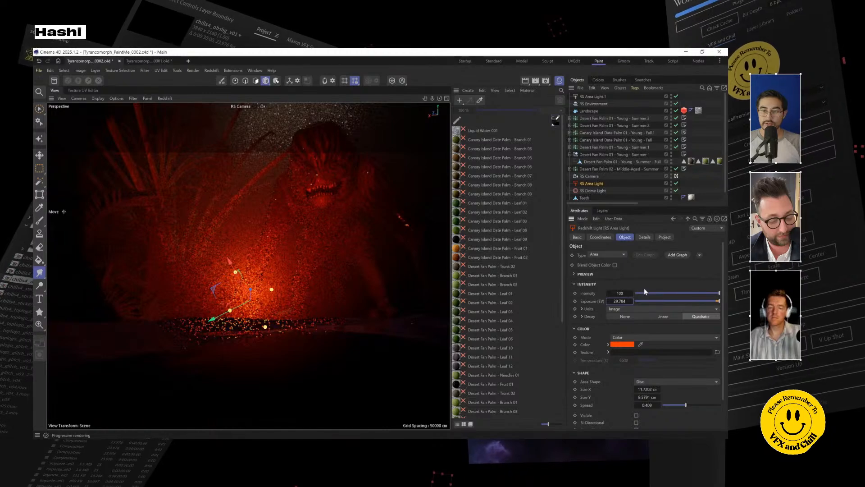
pyautogui.hotkey('ctrl', 'z')
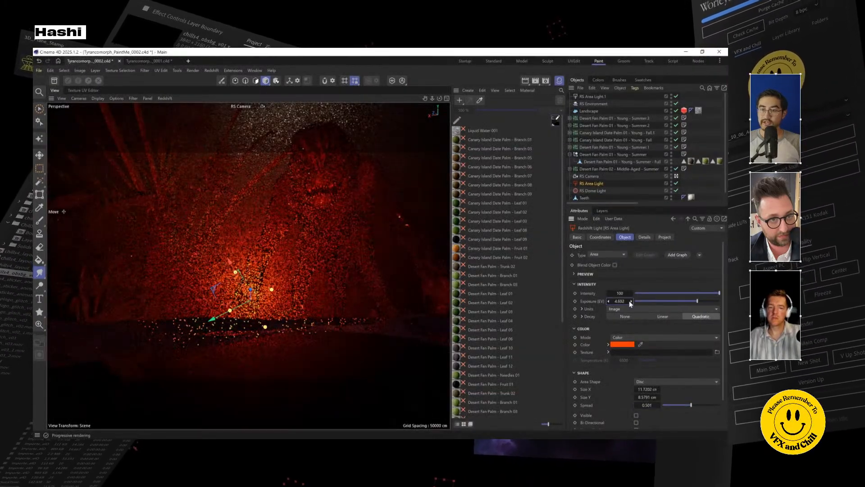
pyautogui.moveTo(620, 301); pyautogui.dragTo(629, 301)
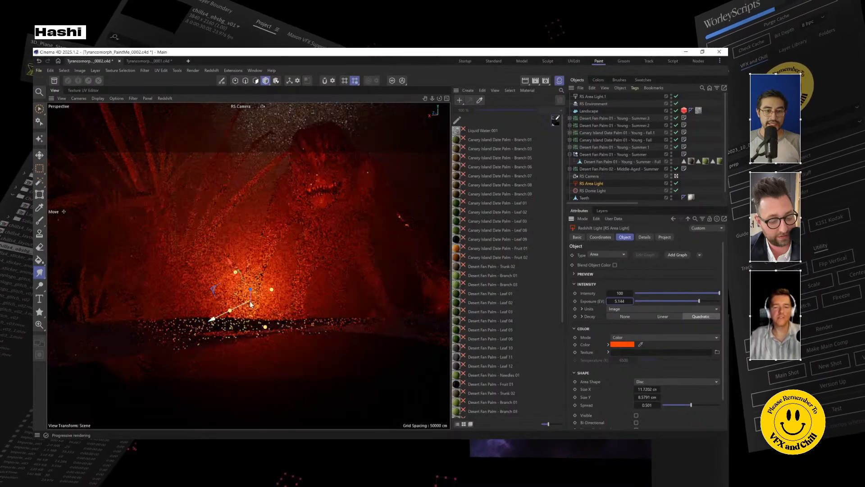
pyautogui.moveTo(251, 301); pyautogui.dragTo(196, 365)
pyautogui.moveTo(187, 315); pyautogui.dragTo(164, 280)
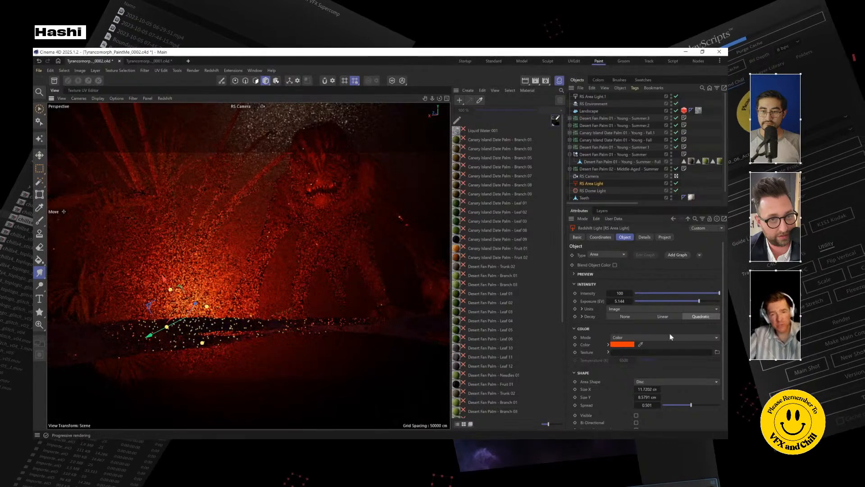
# Shift the RS Area Light's colour to a pinkish red by raising its blue component.
pyautogui.click(626, 346)
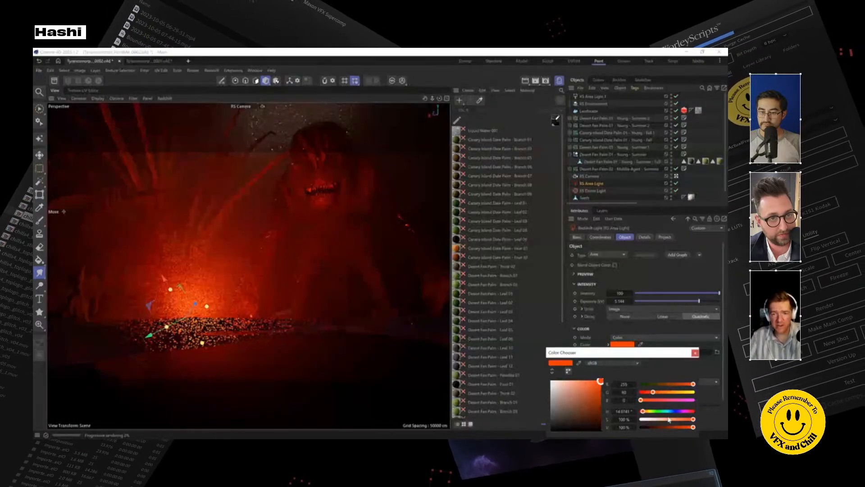
pyautogui.click(650, 401)
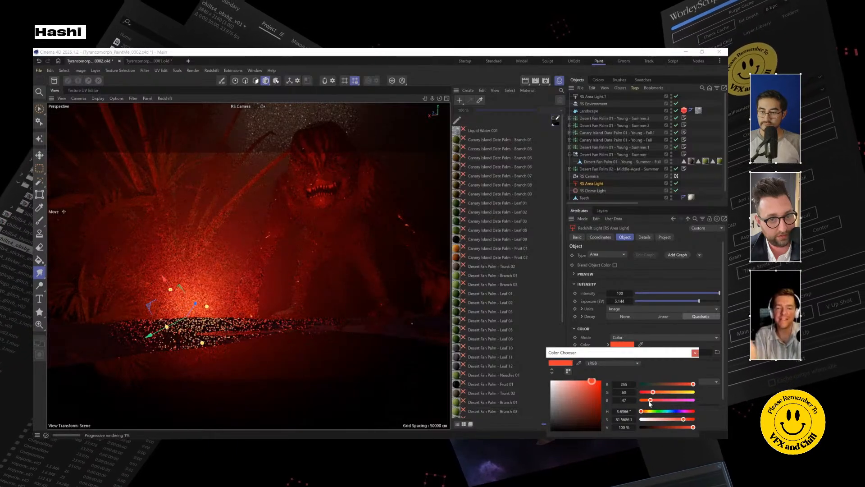
pyautogui.moveTo(650, 400); pyautogui.dragTo(651, 400)
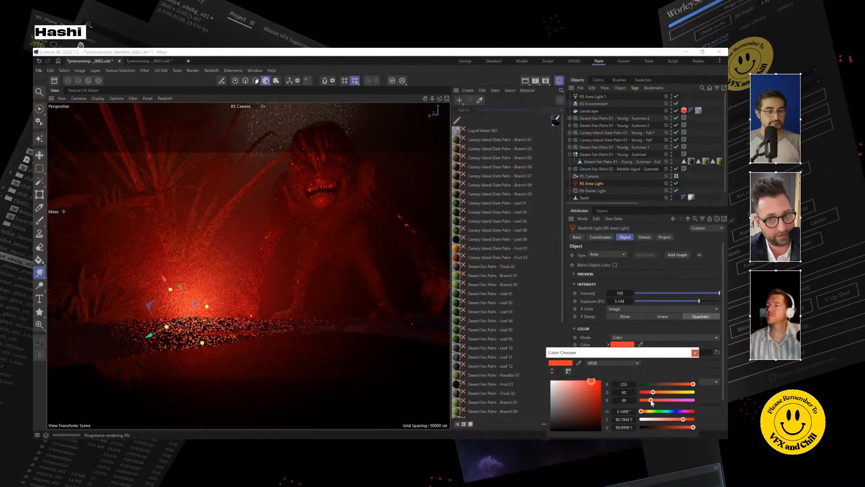
pyautogui.moveTo(651, 400); pyautogui.dragTo(656, 401)
pyautogui.click(695, 353)
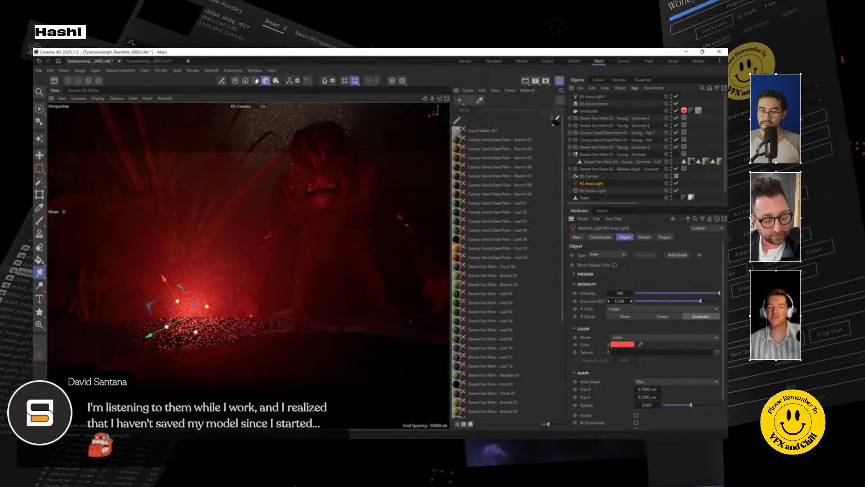
# Raise the RS Area Light's intensity to 228.74 and move the light closer to the creature.
pyautogui.moveTo(624, 300)
pyautogui.mouseDown()
pyautogui.moveTo(706, 286)
pyautogui.moveTo(682, 299)
pyautogui.moveTo(623, 294)
pyautogui.mouseUp()
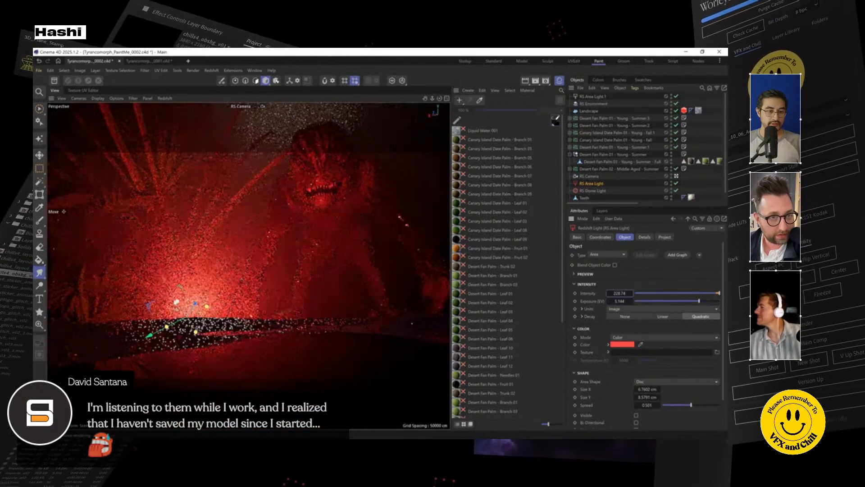
pyautogui.moveTo(177, 298); pyautogui.dragTo(182, 255)
pyautogui.moveTo(197, 285); pyautogui.dragTo(198, 285)
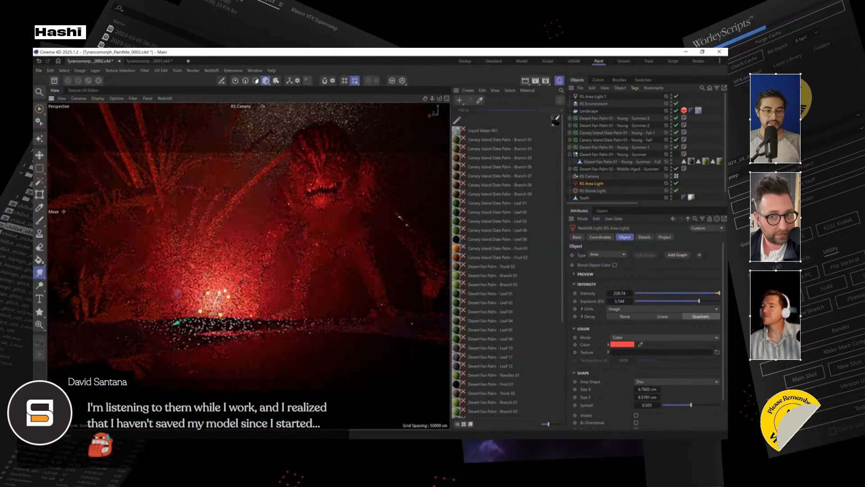